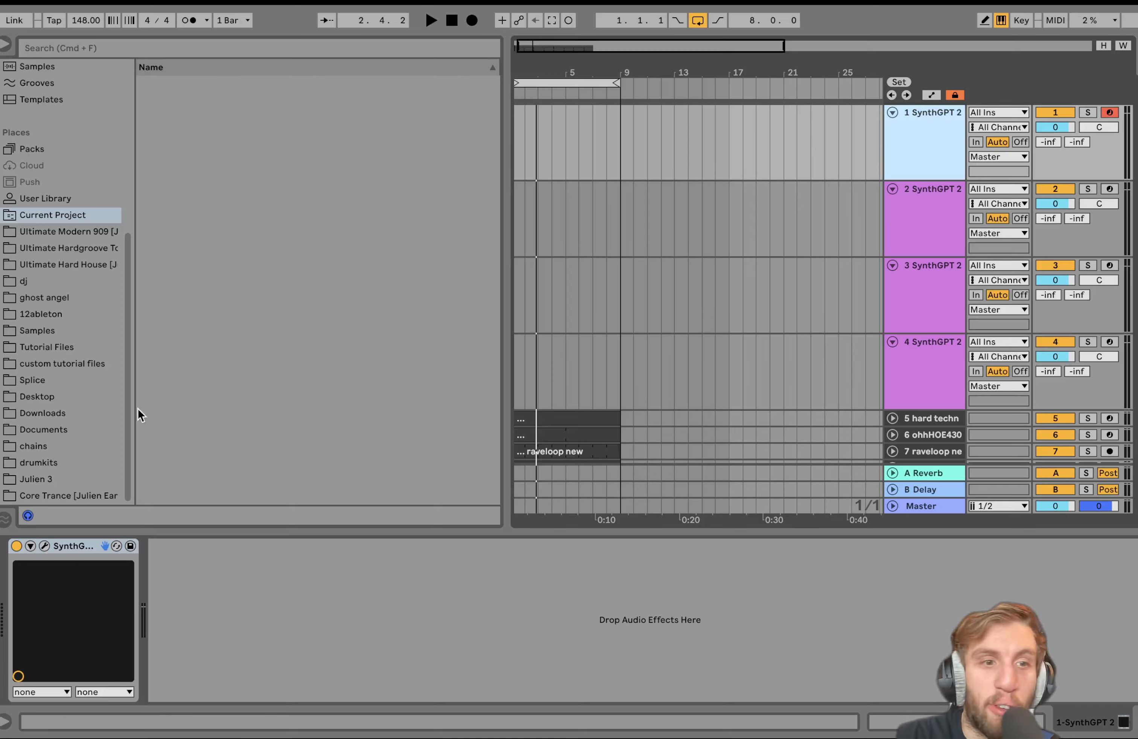
Step: View the SynthGPT 2 plug-in window on track 1, close it, and place the insert marker at the start of the track
{"action": "left_click", "coordinate": [44, 545]}
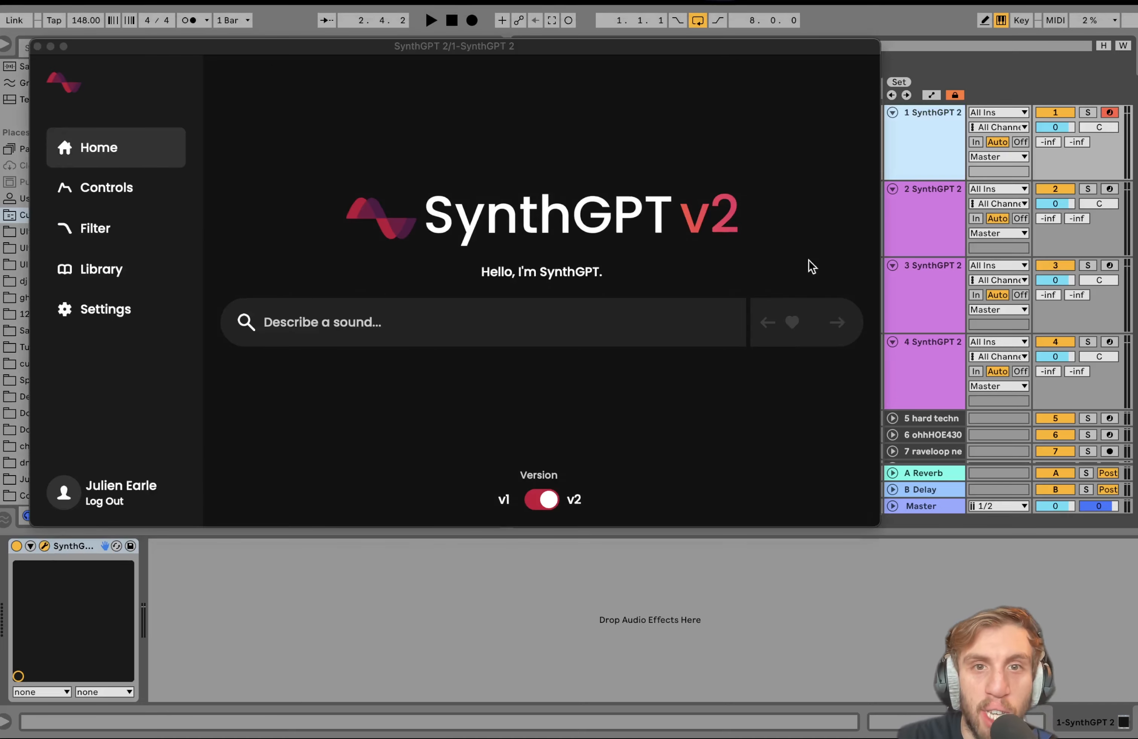
{"action": "left_click", "coordinate": [38, 46]}
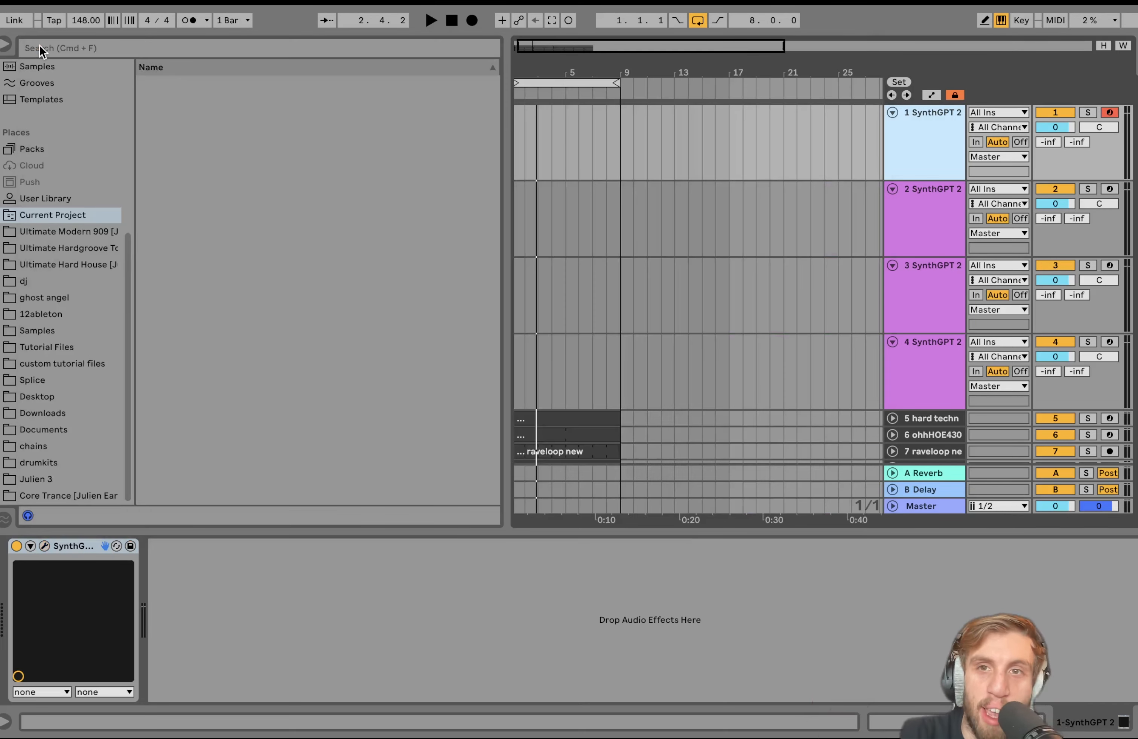
{"action": "scroll", "coordinate": [582, 158], "scroll_direction": "left", "scroll_amount": 1}
{"action": "scroll", "coordinate": [582, 158], "scroll_direction": "down", "scroll_amount": 1}
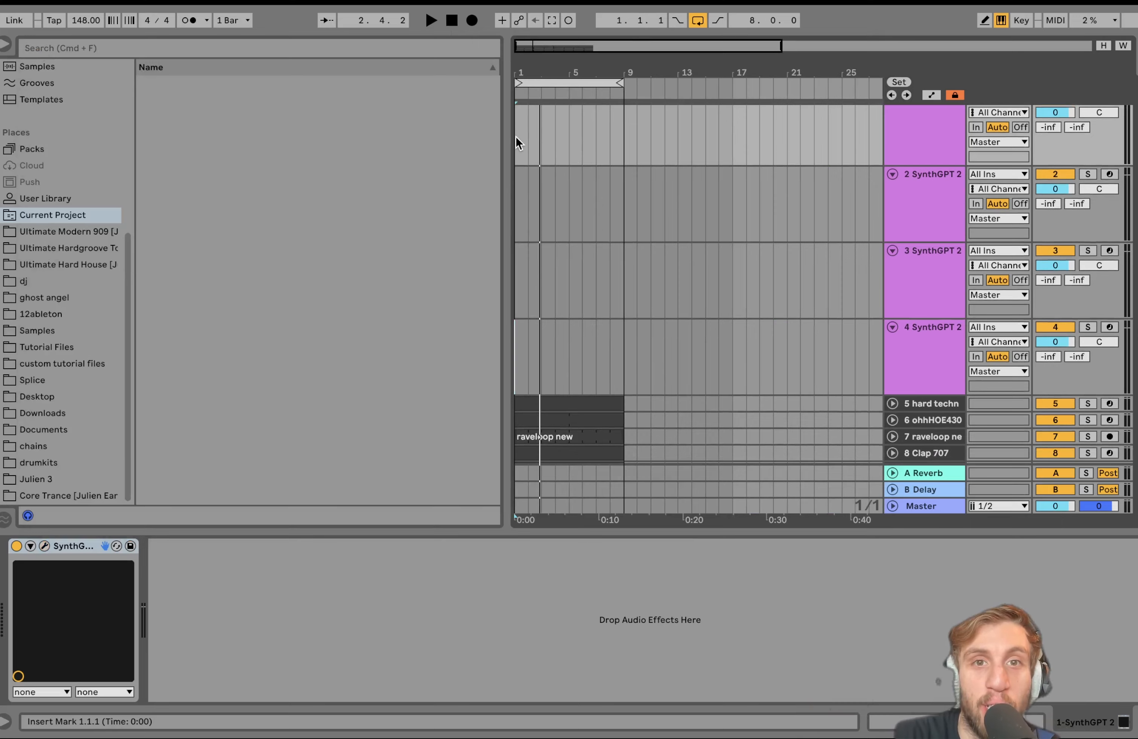
{"action": "left_click", "coordinate": [515, 139]}
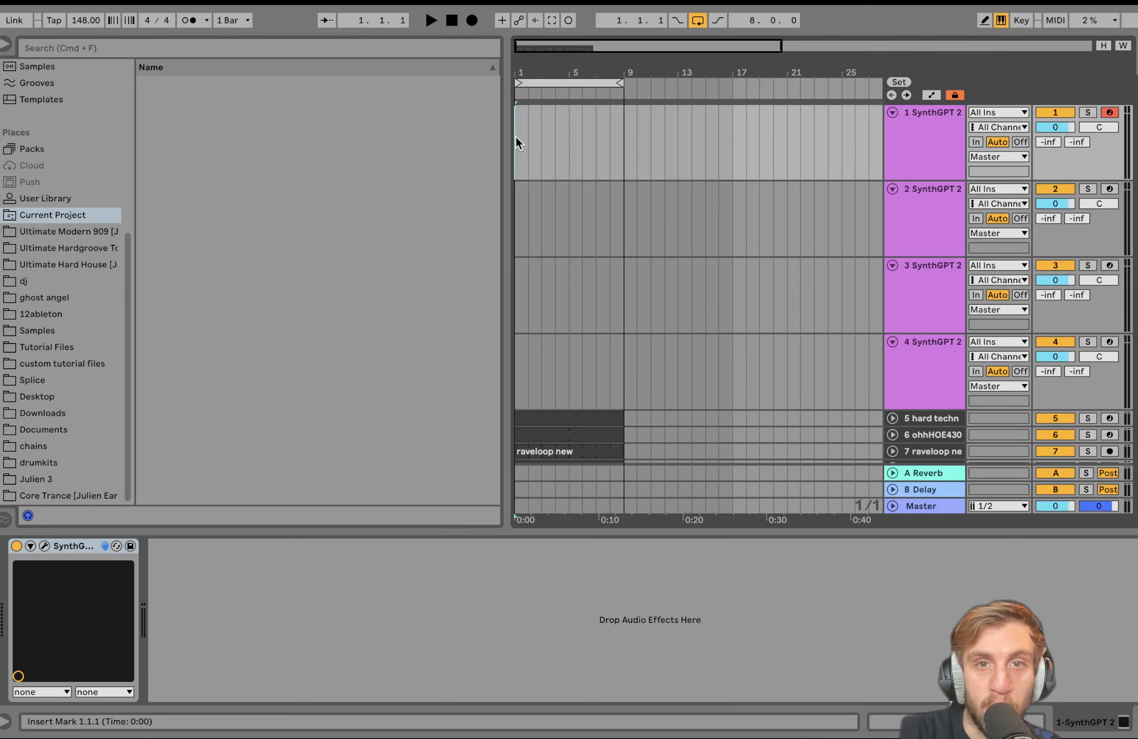
Step: Play back the existing drum loop from the start to hear it, beginning at the hard techno kick clip
{"action": "scroll", "coordinate": [557, 212], "scroll_direction": "down", "scroll_amount": 3}
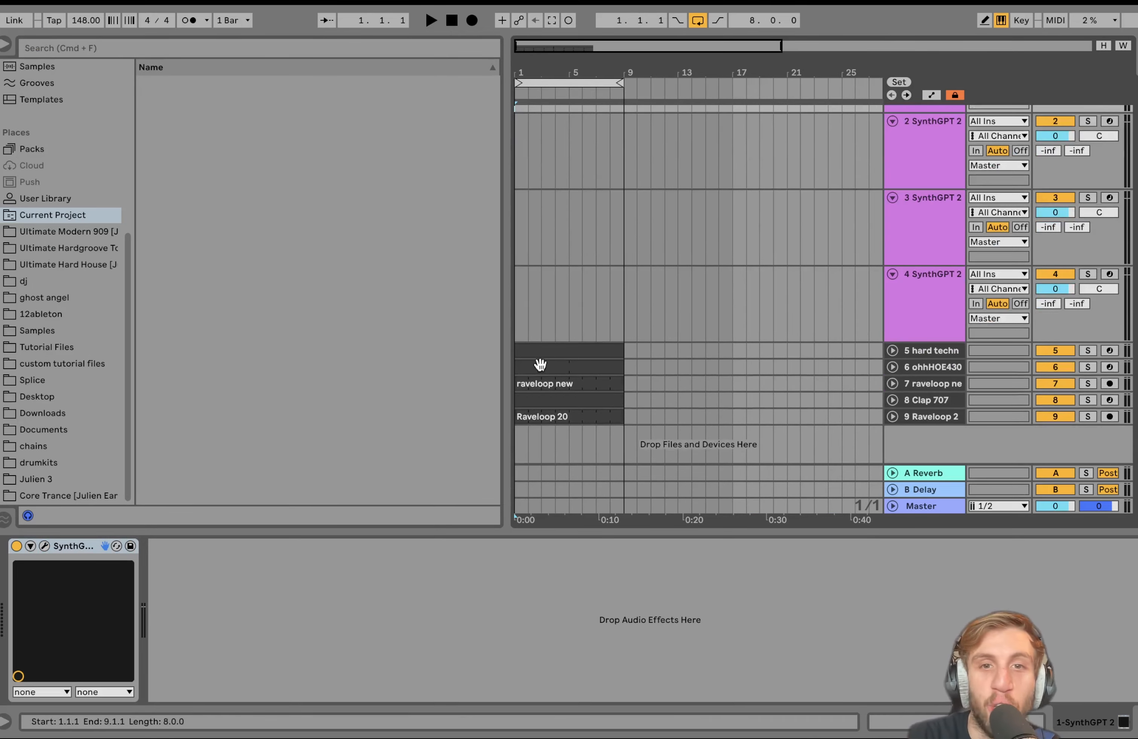
{"action": "left_click", "coordinate": [542, 349]}
{"action": "key", "text": "space"}
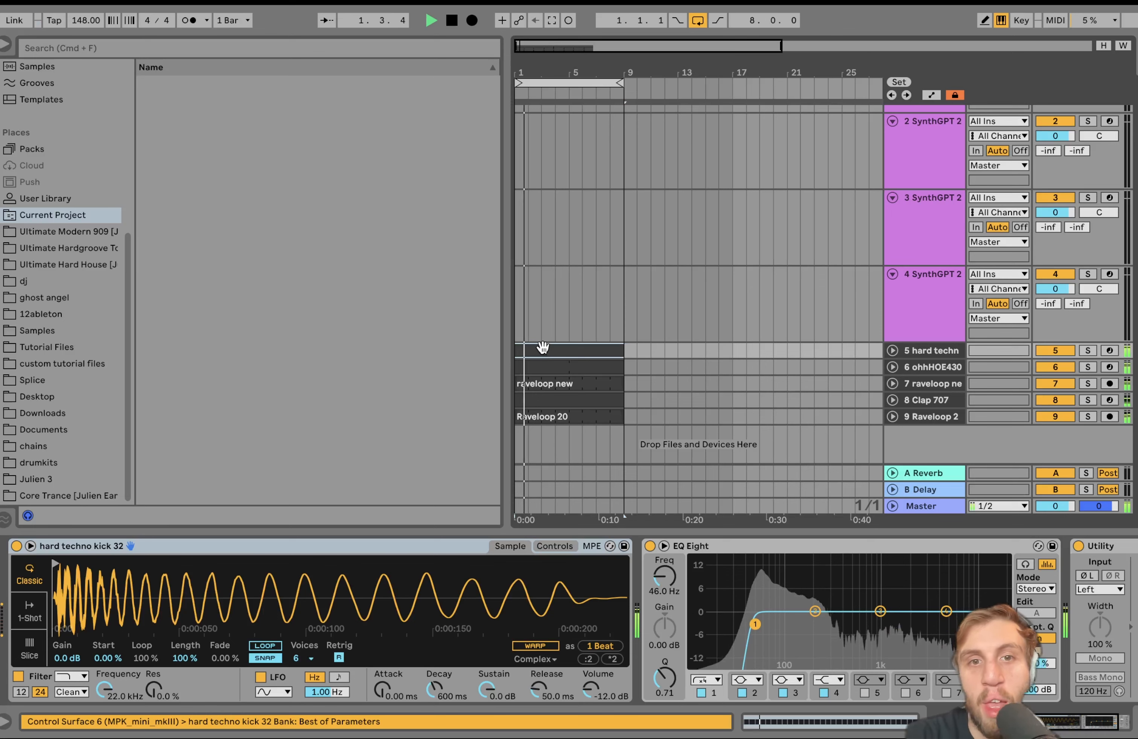
{"action": "key", "text": "space"}
{"action": "scroll", "coordinate": [542, 341], "scroll_direction": "up", "scroll_amount": 3}
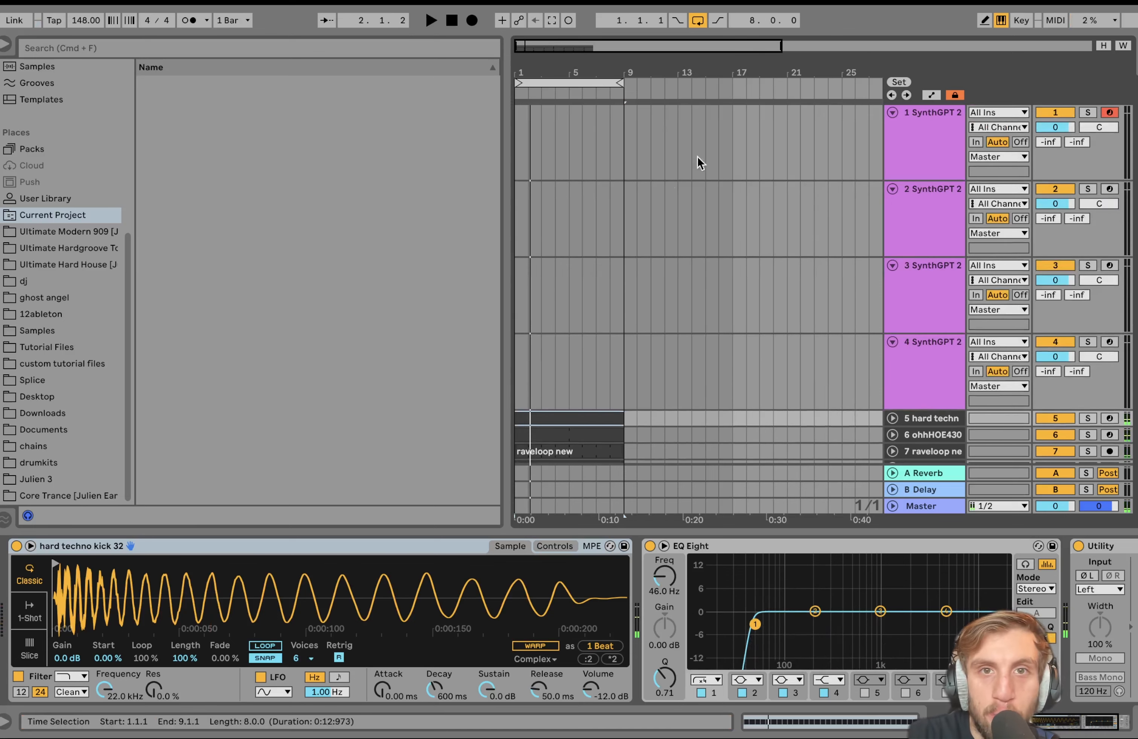
Step: Generate a "fat bass" sound in SynthGPT on track 1 and audition it with a played note
{"action": "left_click", "coordinate": [518, 141]}
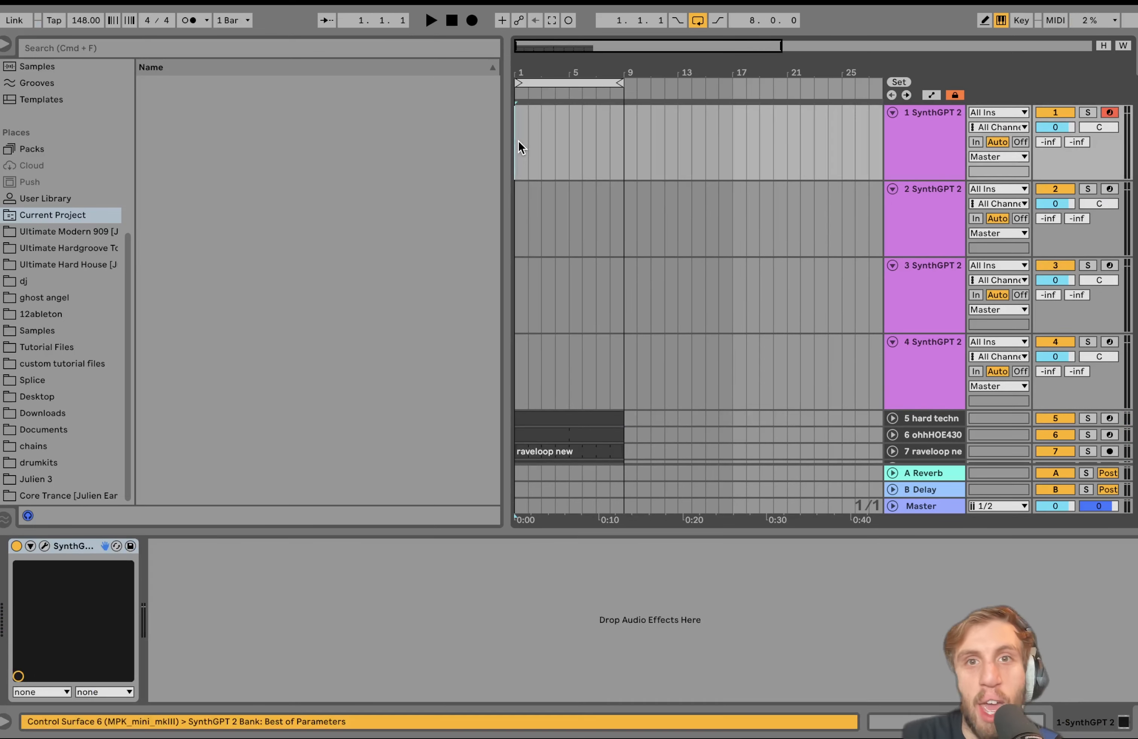
{"action": "left_click", "coordinate": [45, 546]}
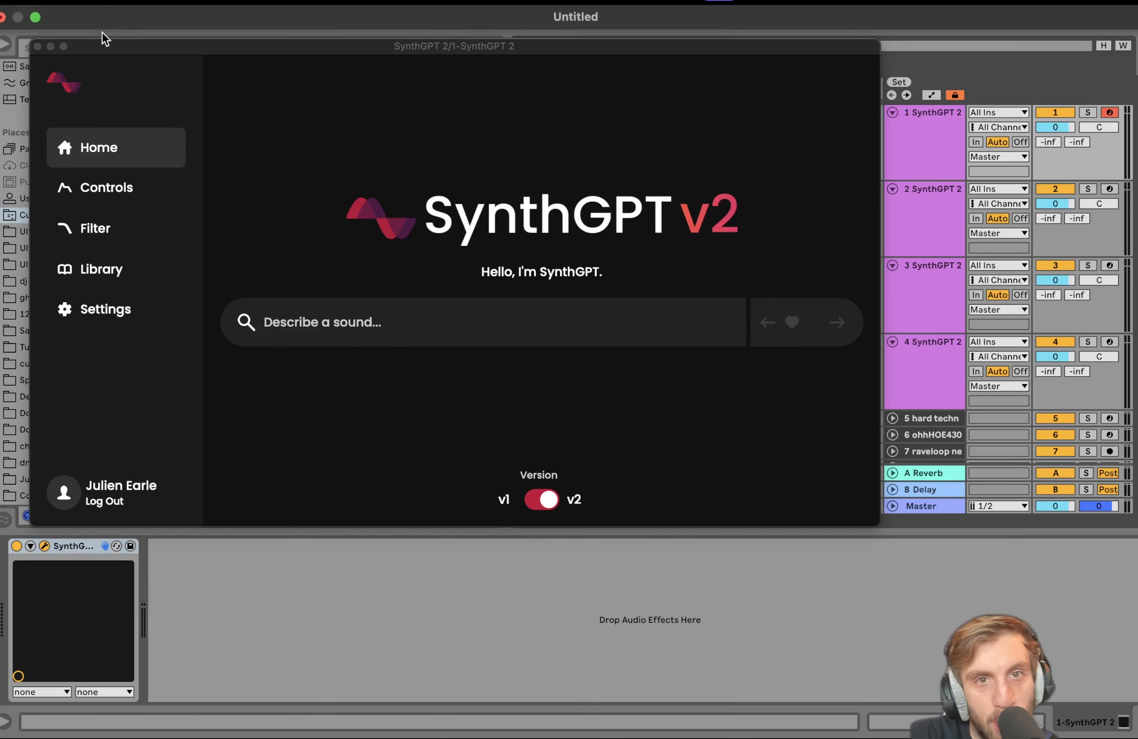
{"action": "left_click", "coordinate": [310, 325]}
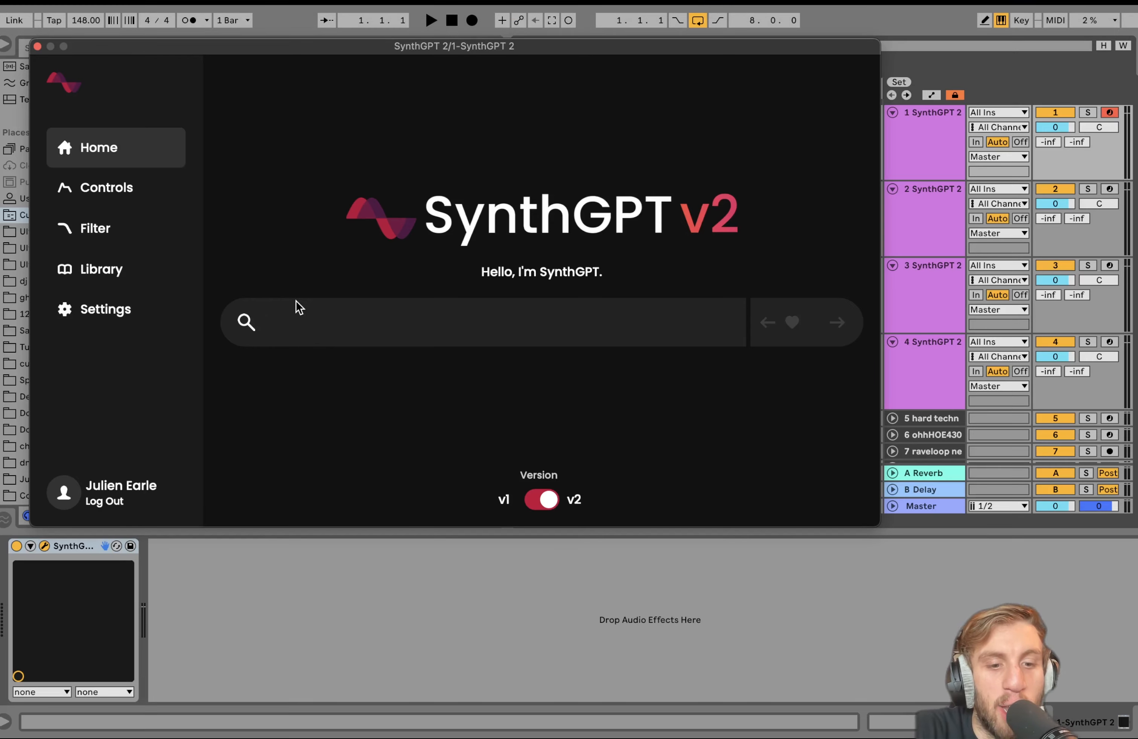
{"action": "type", "text": "fat bass"}
{"action": "key", "text": "Return"}
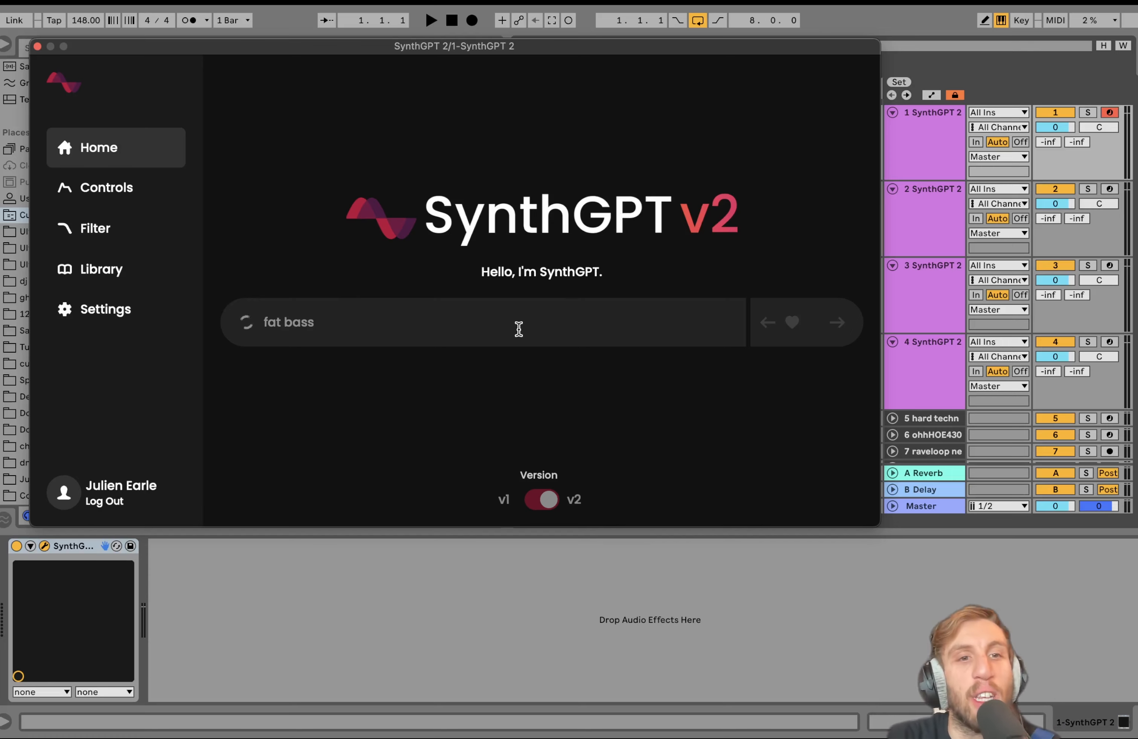
{"action": "left_click", "coordinate": [916, 152]}
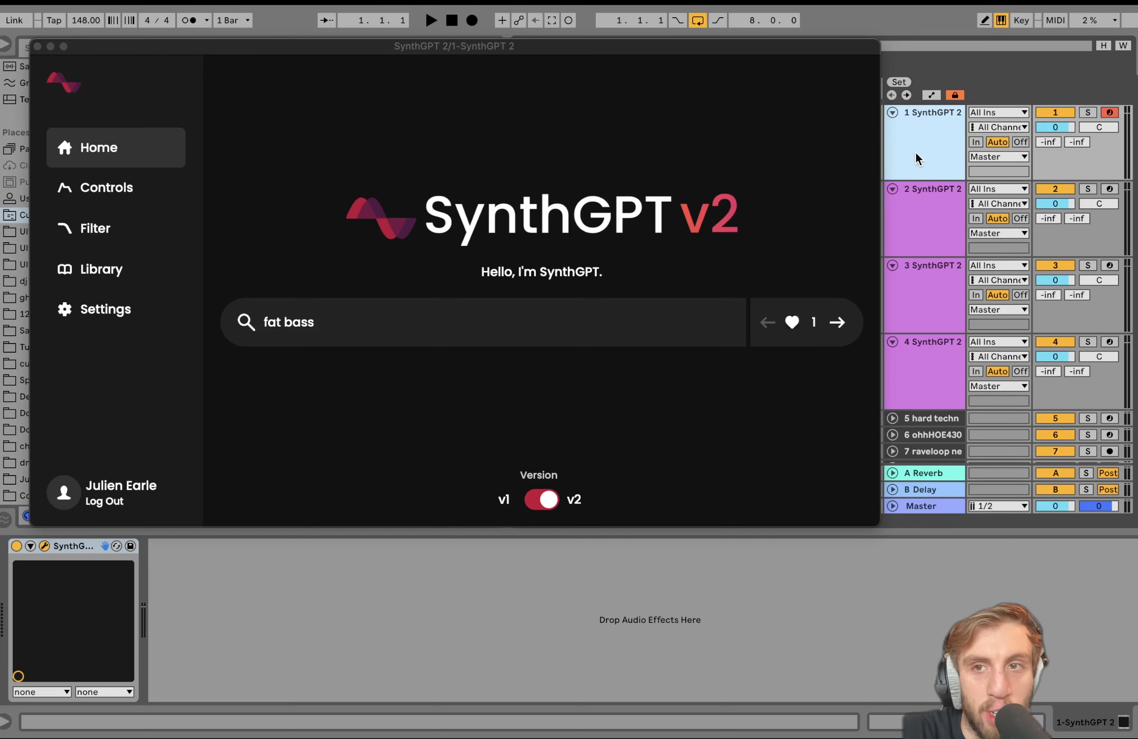
{"action": "key", "text": "x"}
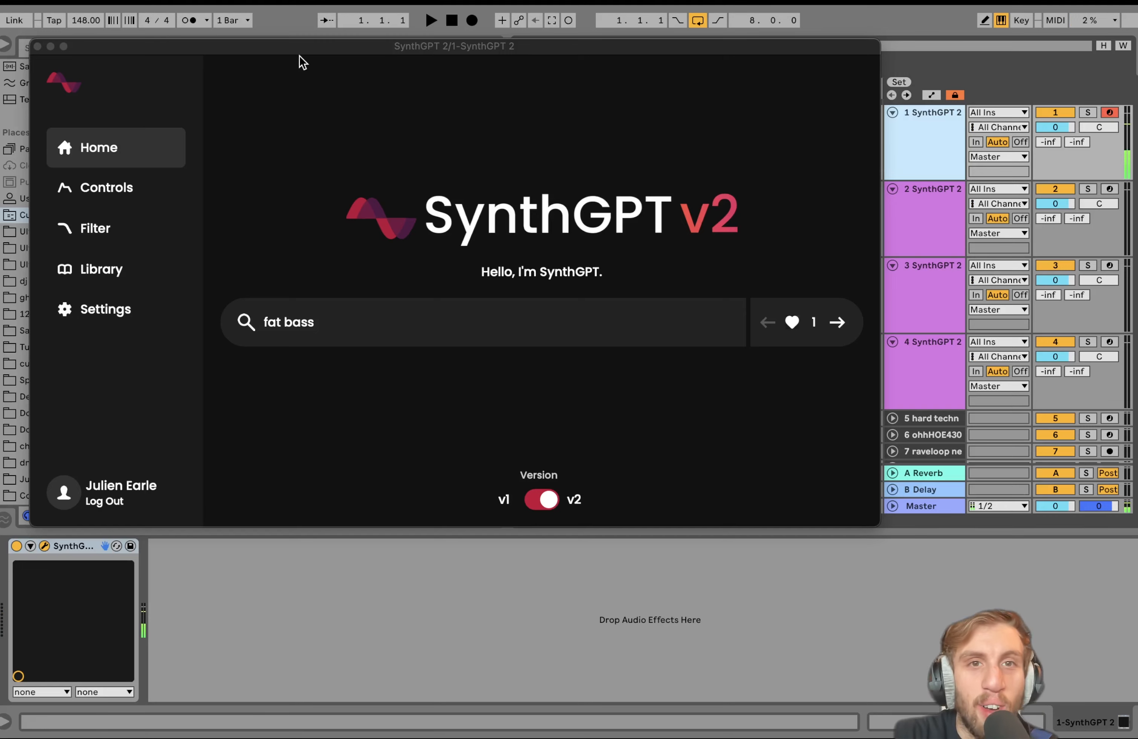
Step: Close the plug-in window, raise track 1's volume to 1.8 dB, and insert an empty four-bar MIDI clip at the track's start
{"action": "left_click", "coordinate": [37, 47]}
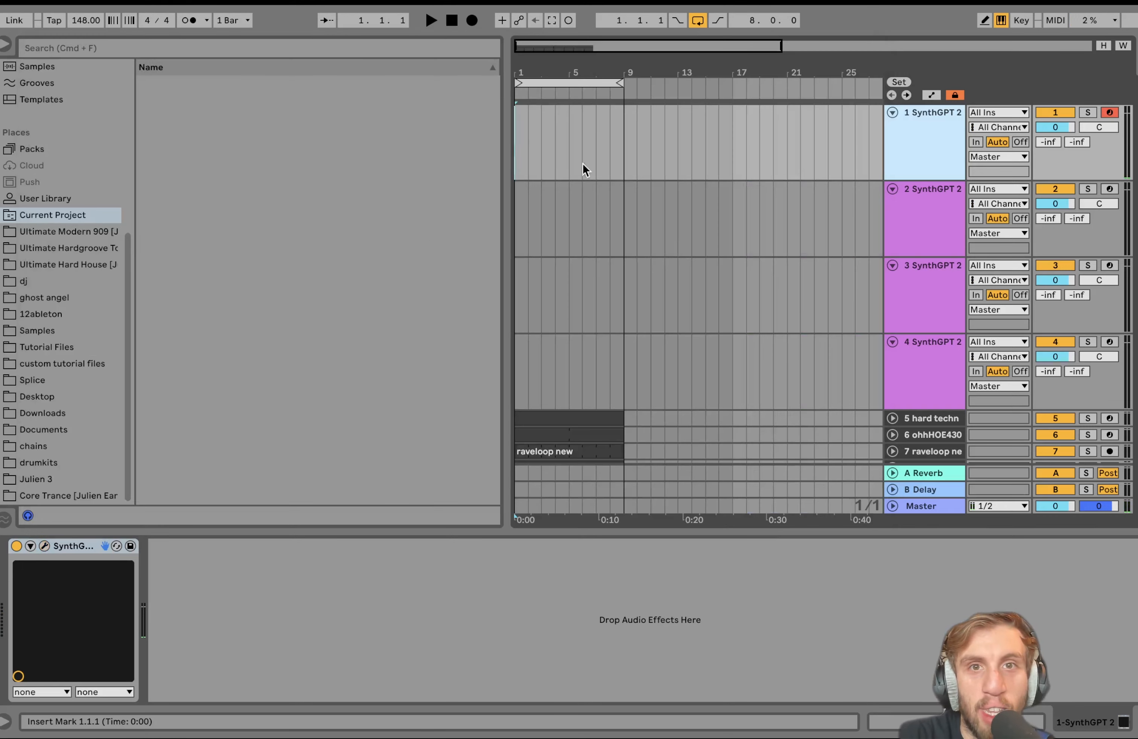
{"action": "left_click_drag", "start_coordinate": [1056, 126], "coordinate": [1055, 121]}
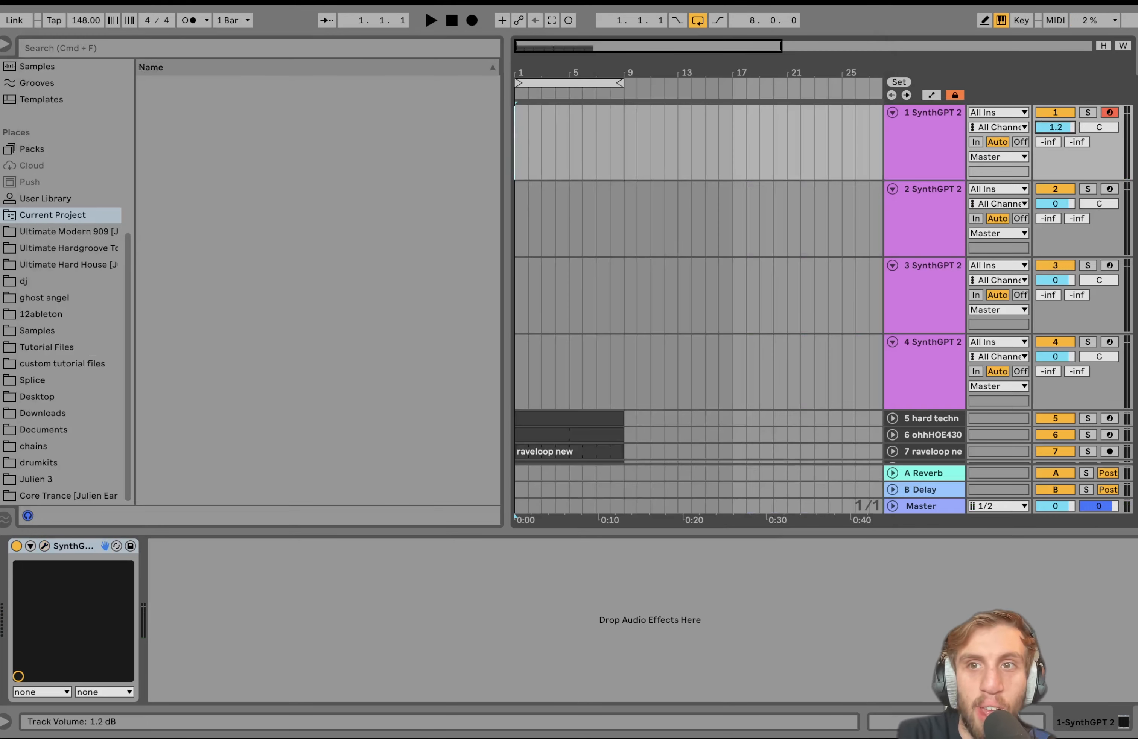
{"action": "left_click_drag", "start_coordinate": [575, 150], "coordinate": [505, 147]}
{"action": "key", "text": "super+shift+m"}
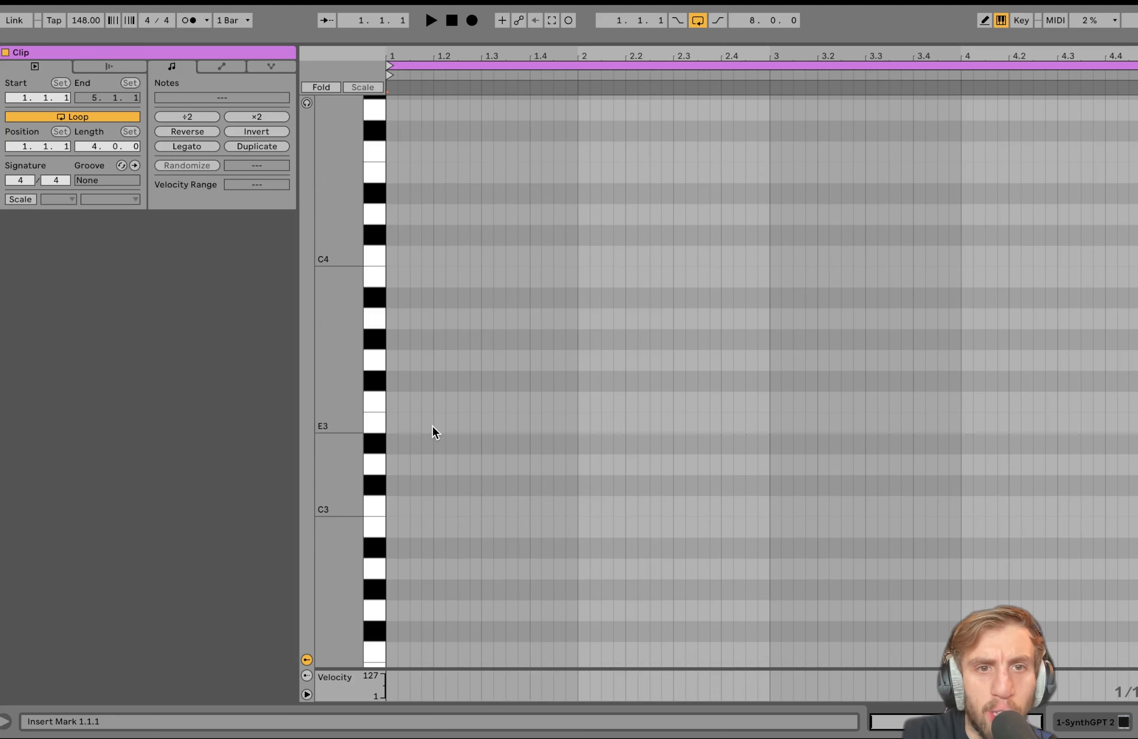
Step: Add a short off-beat note at 1.1.3, raise it an octave to F#4, and repeat it on every beat of the clip
{"action": "left_click", "coordinate": [414, 382]}
{"action": "key", "text": "space"}
{"action": "key", "text": "space"}
{"action": "key", "text": "space"}
{"action": "key", "text": "space"}
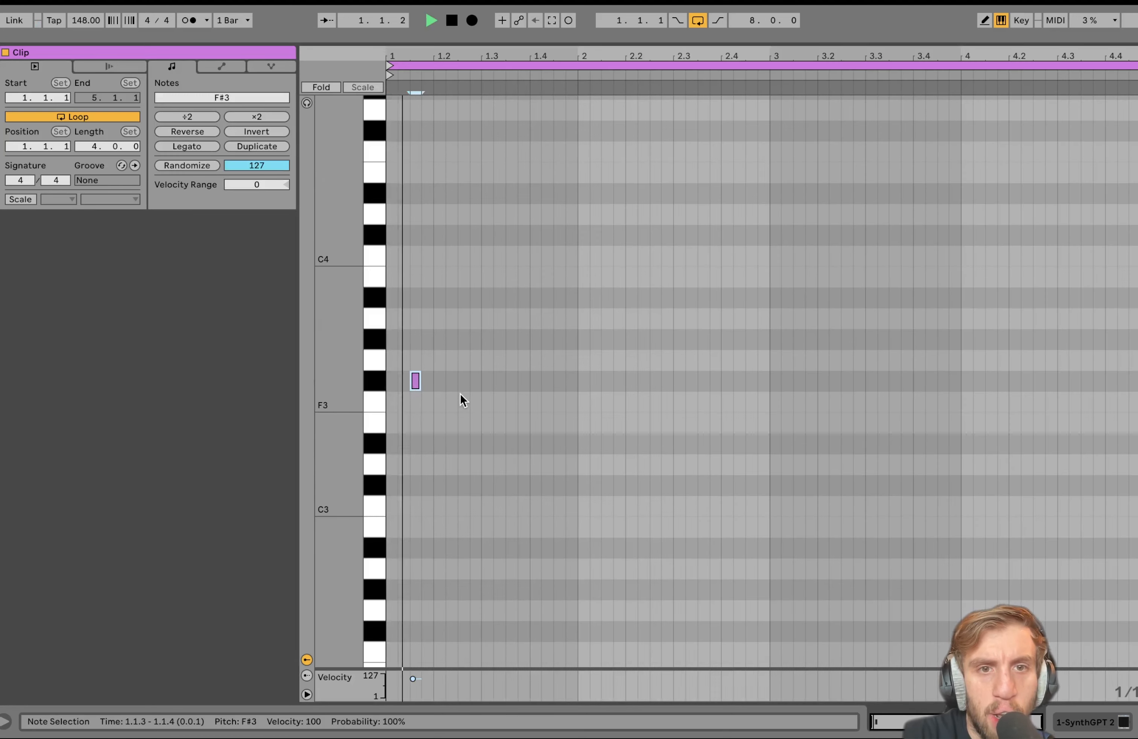
{"action": "key", "text": "shift+Up"}
{"action": "key", "text": "space"}
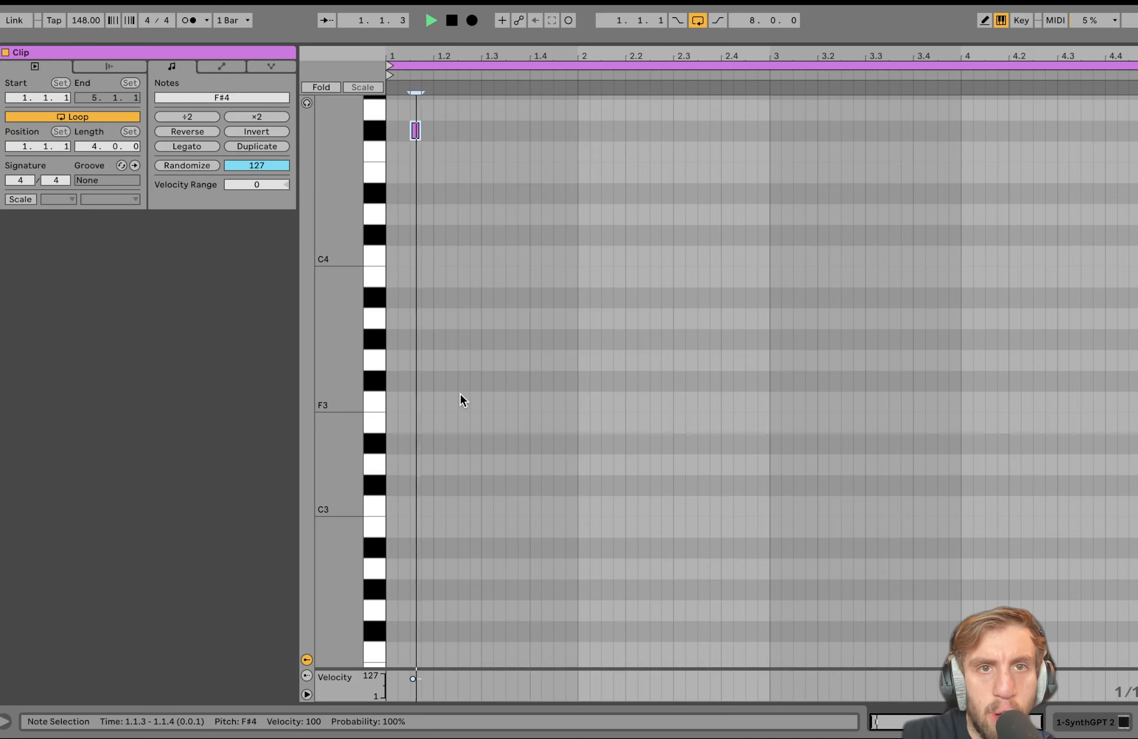
{"action": "scroll", "coordinate": [459, 393], "scroll_direction": "up", "scroll_amount": 3}
{"action": "key", "text": "space"}
{"action": "left_click", "coordinate": [464, 288]}
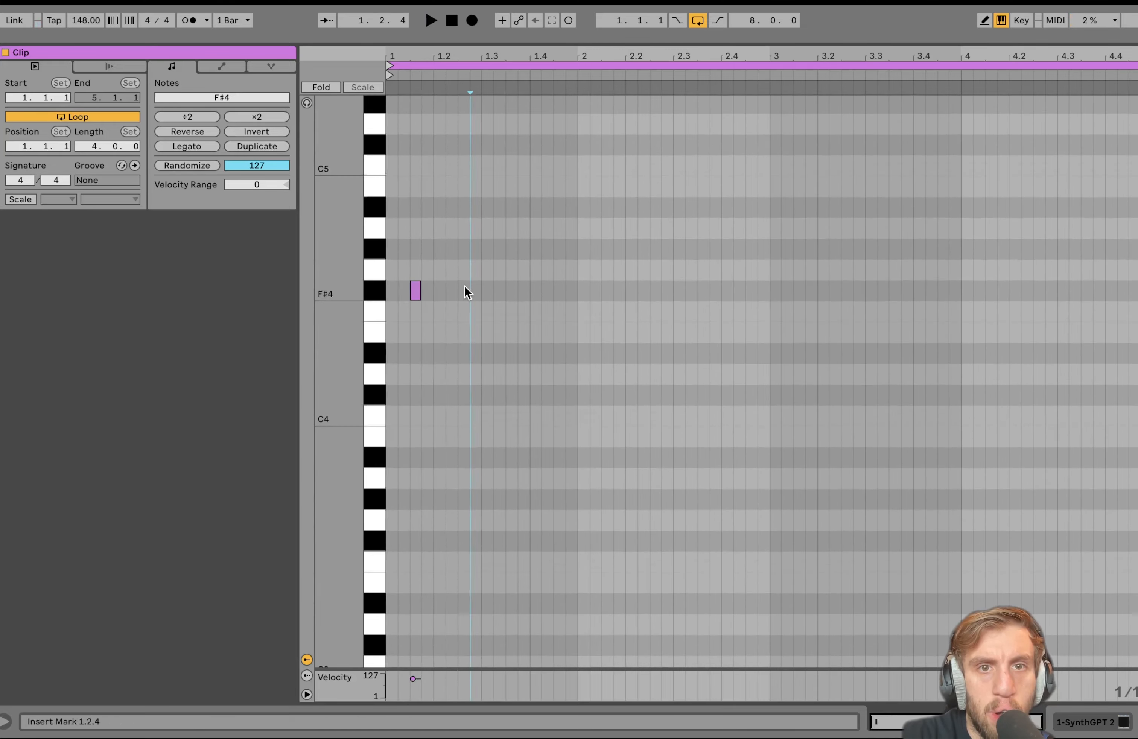
Step: Transpose the four bass notes in bar 3 up three semitones to A4
{"action": "left_click_drag", "start_coordinate": [773, 259], "coordinate": [947, 345]}
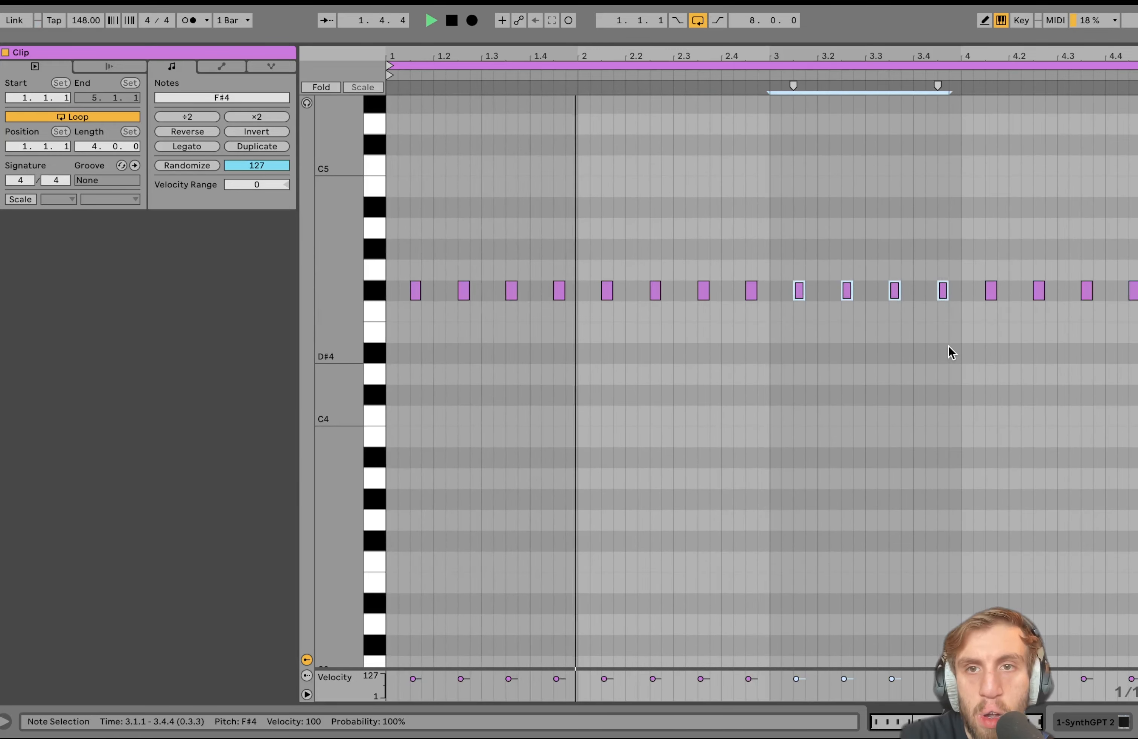
{"action": "key", "text": "Up"}
{"action": "key", "text": "Up"}
{"action": "key", "text": "Up"}
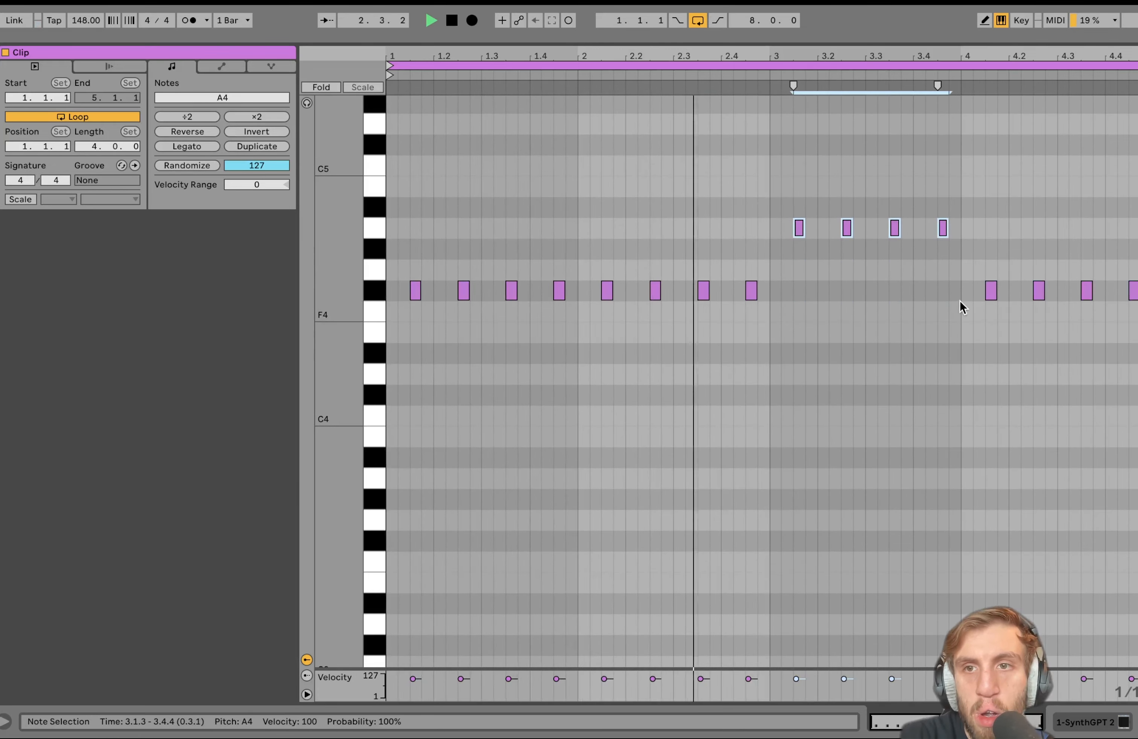
Step: Transpose the four bass notes in bar 4 down four semitones to D4
{"action": "left_click_drag", "start_coordinate": [961, 271], "coordinate": [1137, 336]}
{"action": "key", "text": "Down"}
{"action": "key", "text": "Down"}
{"action": "key", "text": "Down"}
{"action": "key", "text": "Down"}
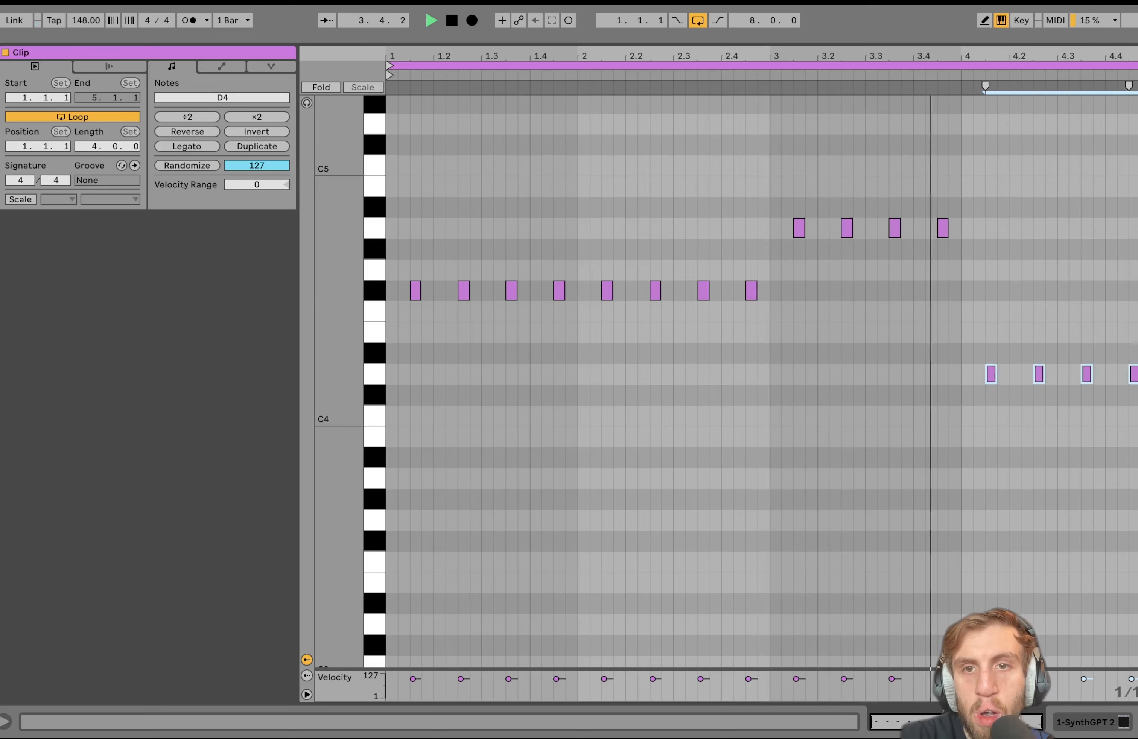
Step: Extend the bass clip on track 1 to eight bars, ending at bar 9, and stop playback
{"action": "left_click", "coordinate": [1087, 730]}
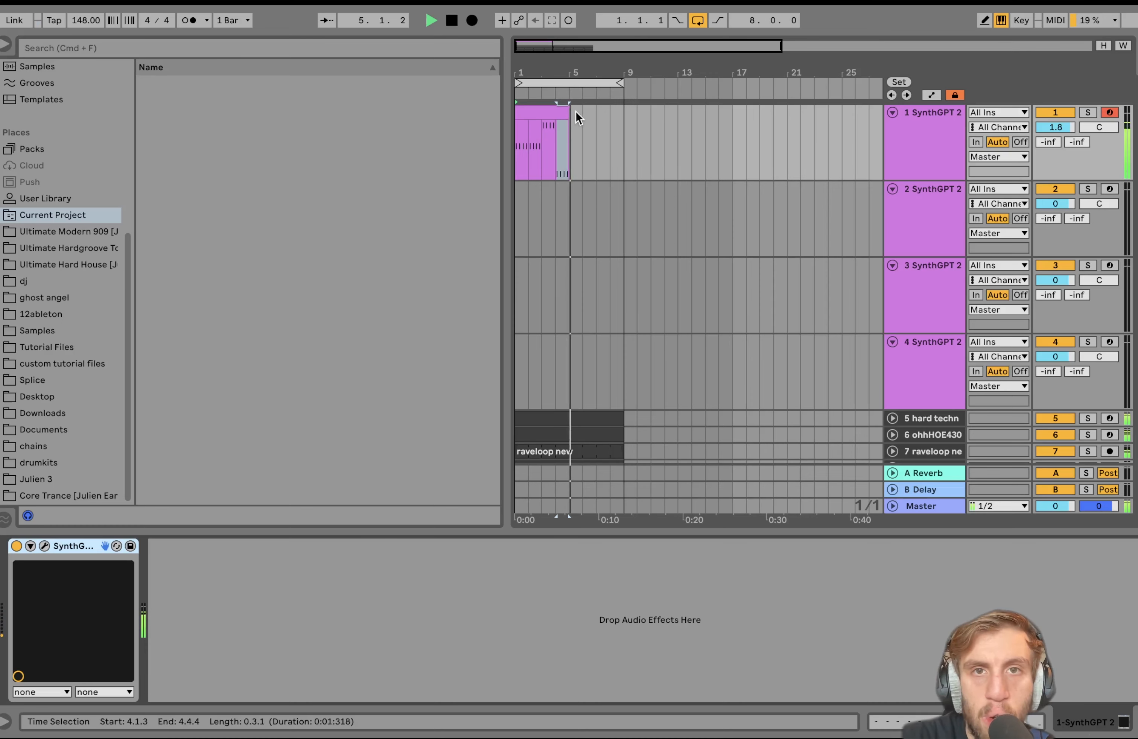
{"action": "left_click_drag", "start_coordinate": [569, 113], "coordinate": [618, 113]}
{"action": "left_click", "coordinate": [937, 149]}
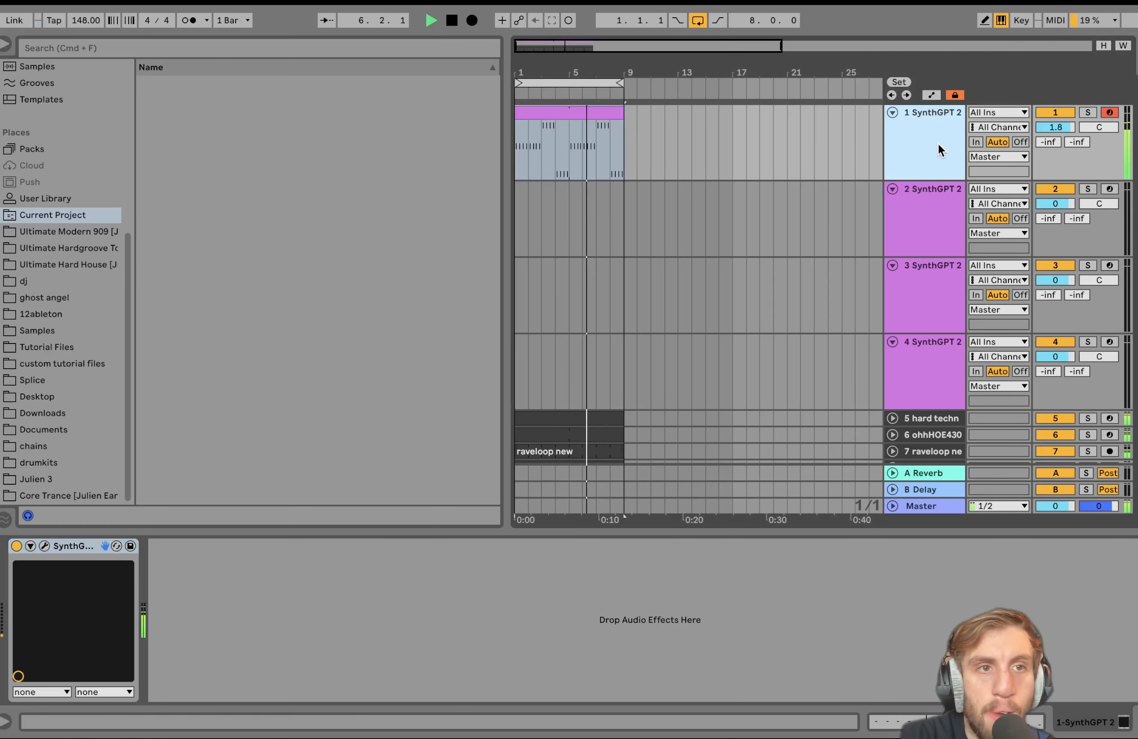
{"action": "key", "text": "space"}
Step: Add Auto Pan to track 1 with a shape of 64.1% and an amount of 73%
{"action": "scroll", "coordinate": [15, 328], "scroll_direction": "up", "scroll_amount": 5}
{"action": "left_click", "coordinate": [55, 264]}
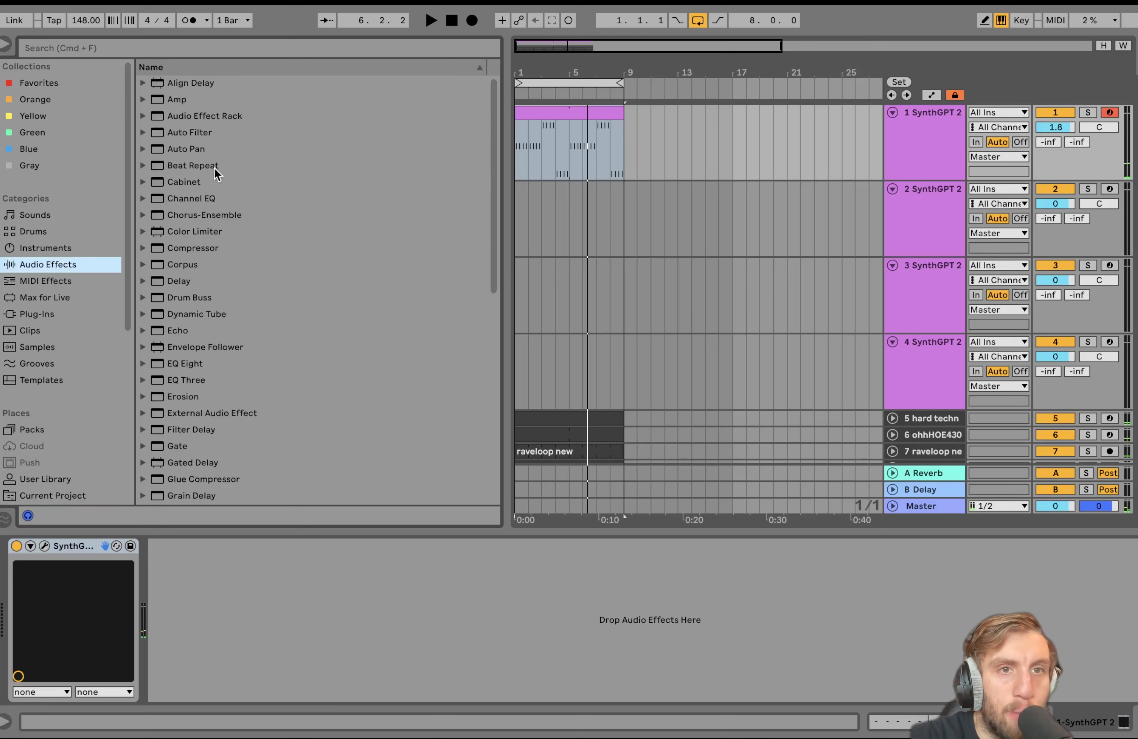
{"action": "double_click", "coordinate": [199, 148]}
{"action": "left_click_drag", "start_coordinate": [307, 636], "coordinate": [307, 619]}
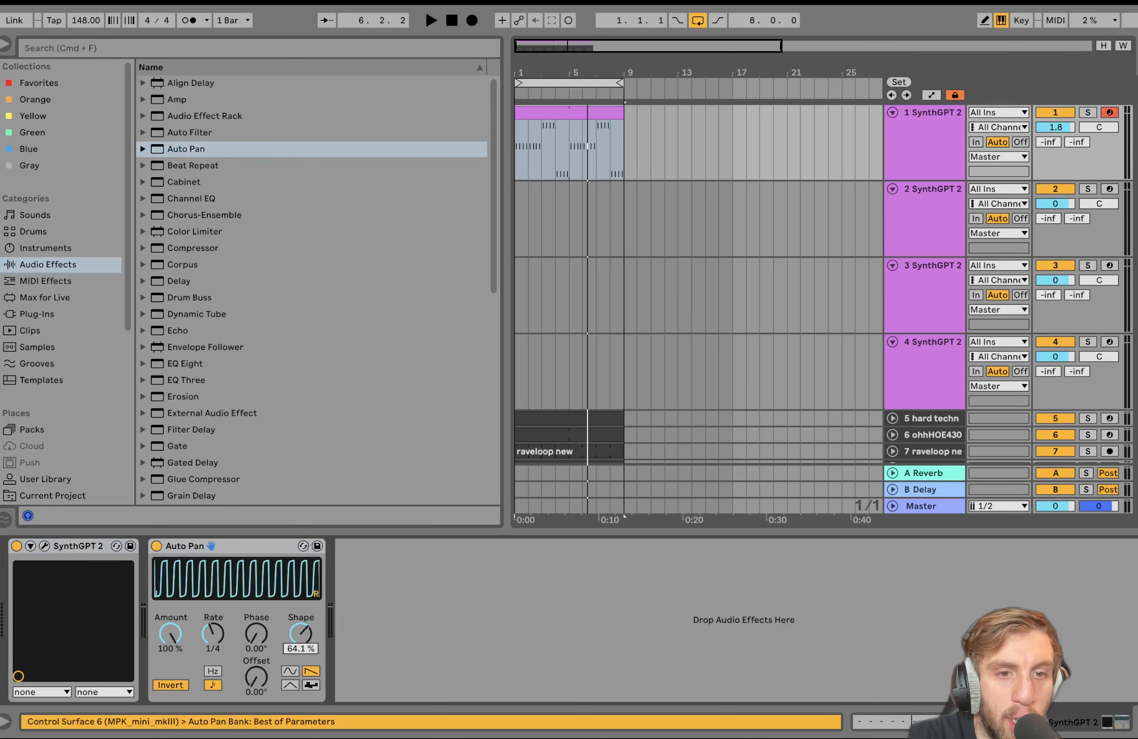
{"action": "left_click_drag", "start_coordinate": [160, 642], "coordinate": [161, 662]}
Step: Play the loop and set track 1's volume to 1.3 dB
{"action": "key", "text": "space"}
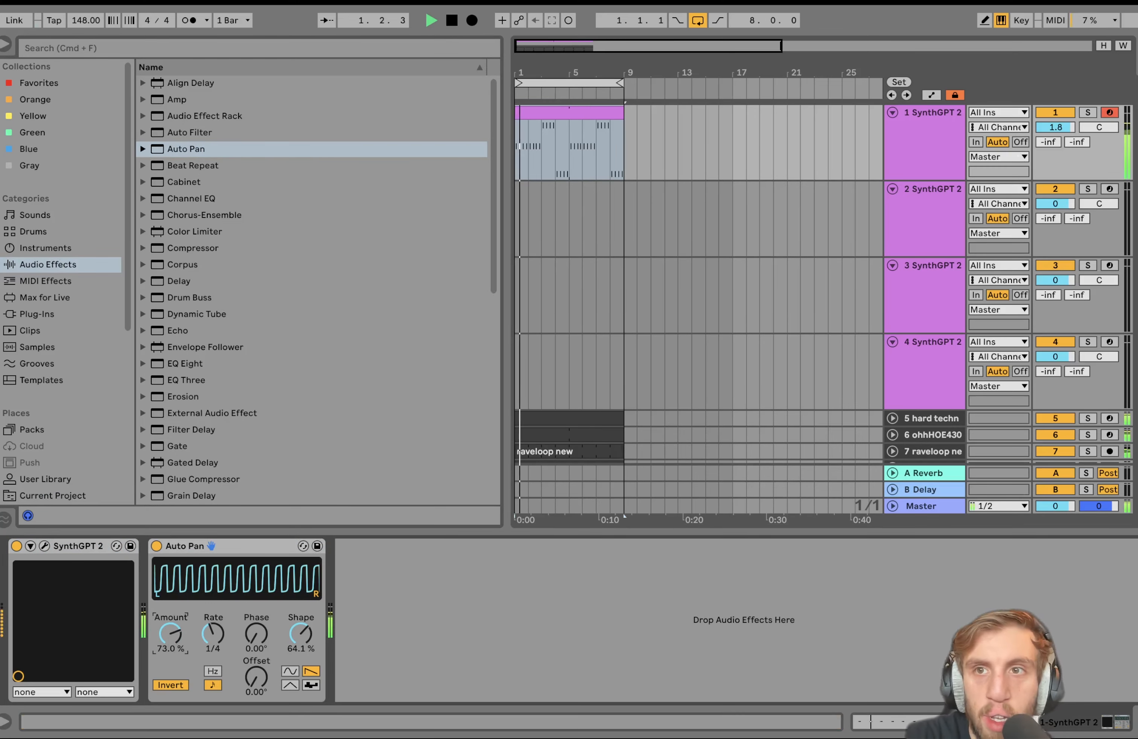
{"action": "left_click_drag", "start_coordinate": [1057, 129], "coordinate": [1058, 133]}
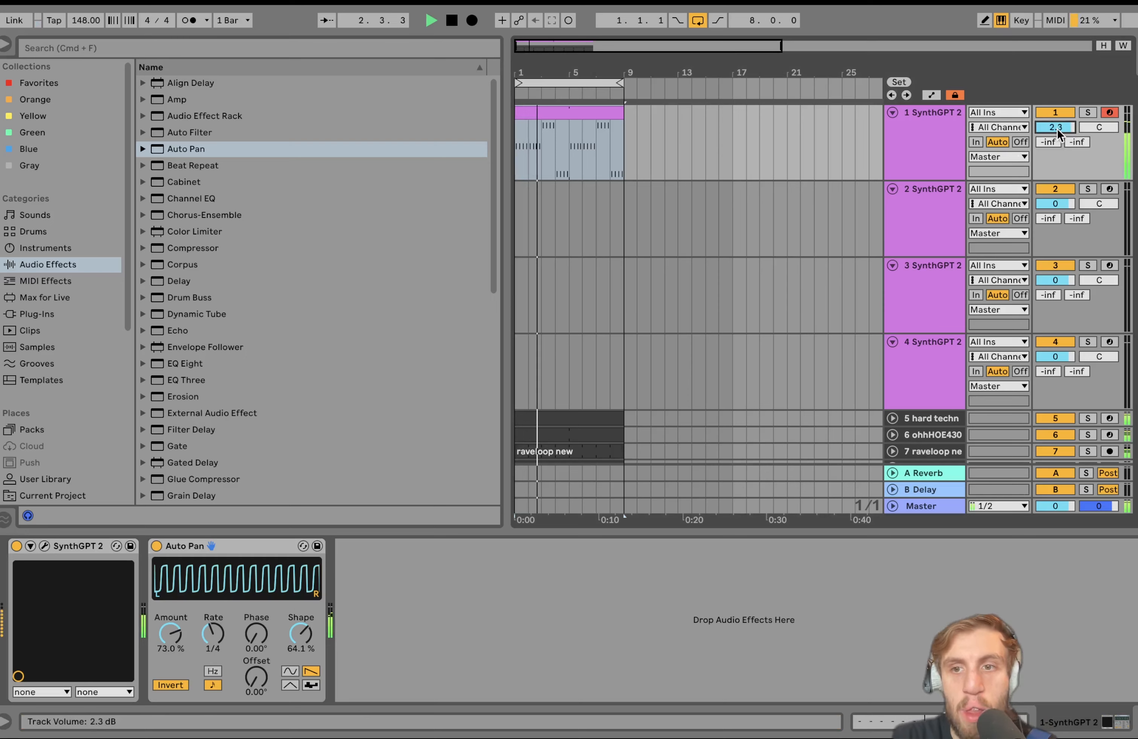
{"action": "left_click", "coordinate": [937, 155]}
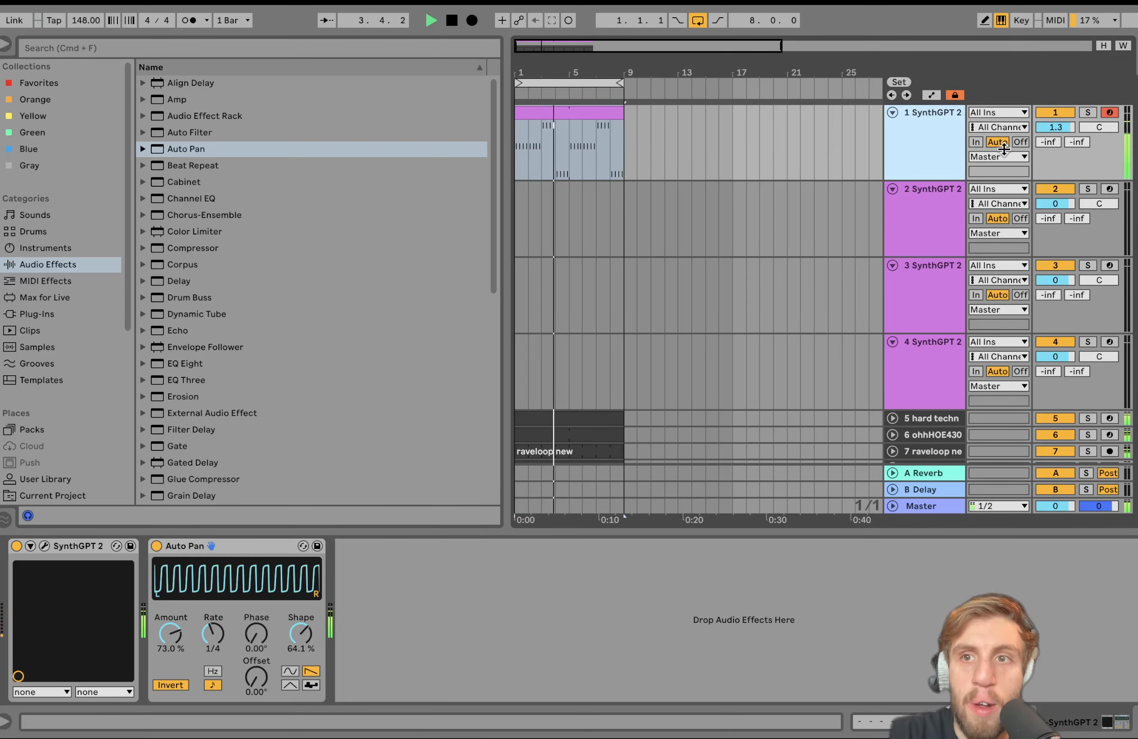
Step: Insert Overdrive before Auto Pan on track 1, with its filter at 1.80 kHz, bandwidth 9.00 and dry/wet at 6%, checking it during playback
{"action": "scroll", "coordinate": [389, 410], "scroll_direction": "down", "scroll_amount": 9}
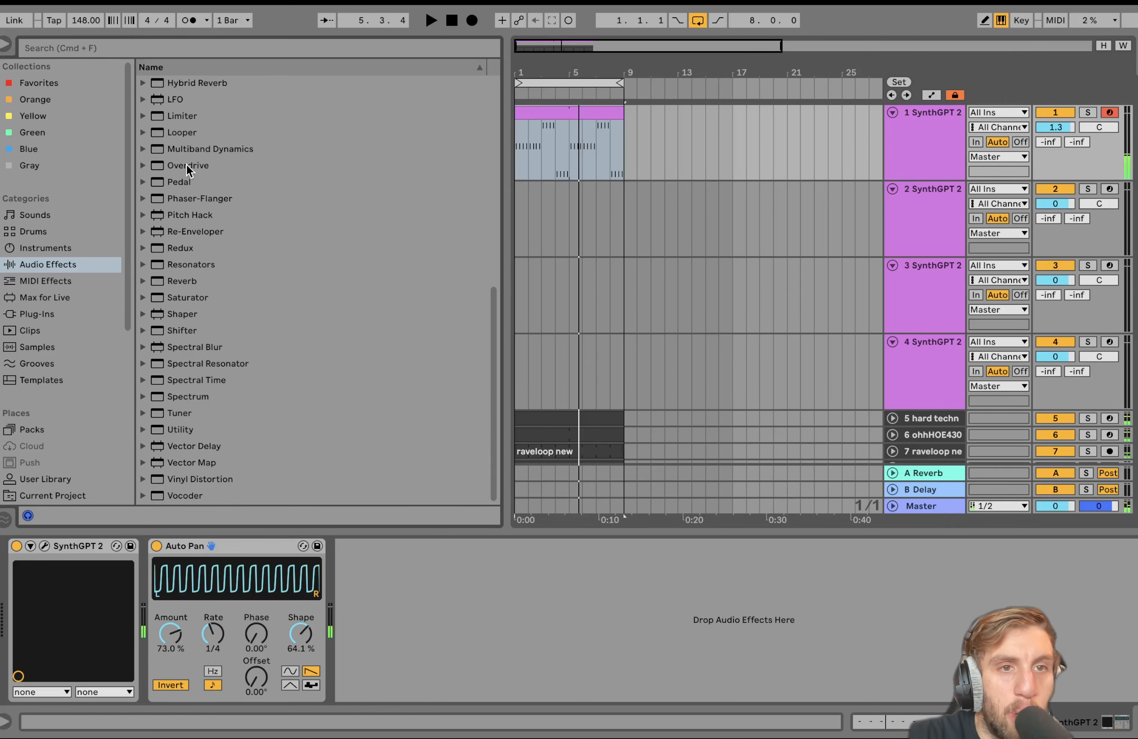
{"action": "left_click_drag", "start_coordinate": [187, 165], "coordinate": [178, 643]}
{"action": "mouse_move", "coordinate": [218, 691]}
{"action": "left_mouse_down"}
{"action": "mouse_move", "coordinate": [218, 732]}
{"action": "mouse_move", "coordinate": [217, 704]}
{"action": "left_mouse_up"}
{"action": "key", "text": "space"}
{"action": "left_click_drag", "start_coordinate": [198, 576], "coordinate": [204, 562]}
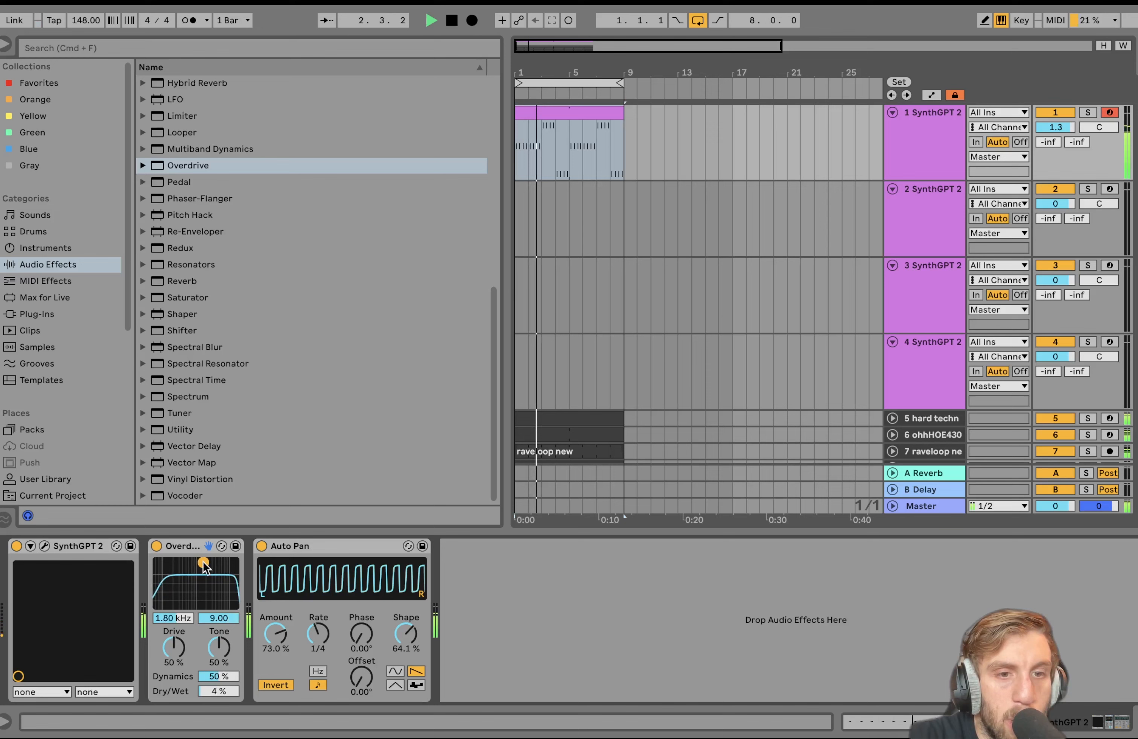
{"action": "left_click", "coordinate": [217, 693]}
{"action": "left_click_drag", "start_coordinate": [217, 692], "coordinate": [218, 691]}
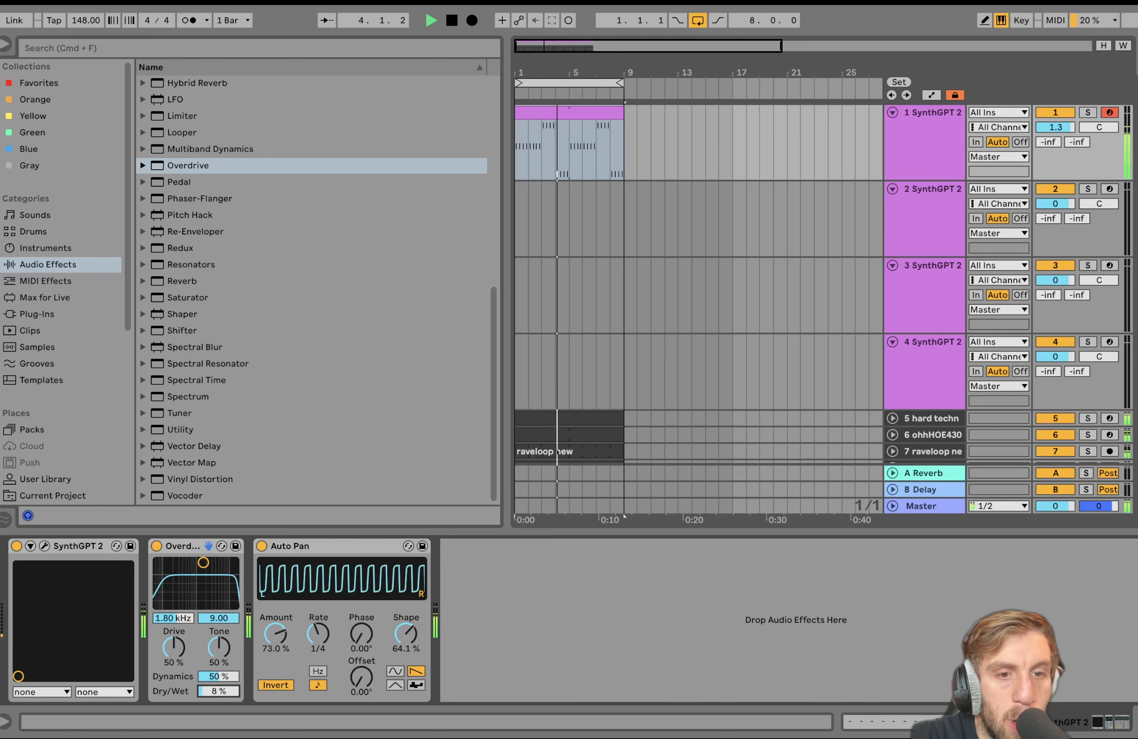
{"action": "key", "text": "space"}
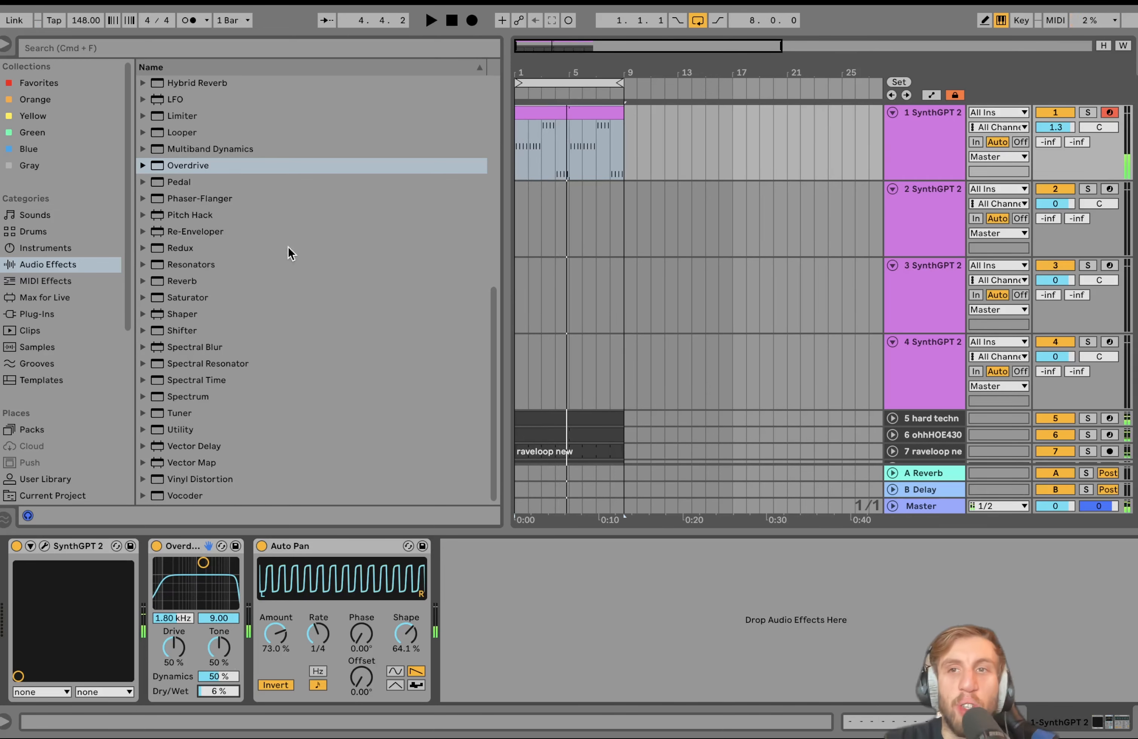
{"action": "left_click", "coordinate": [554, 113]}
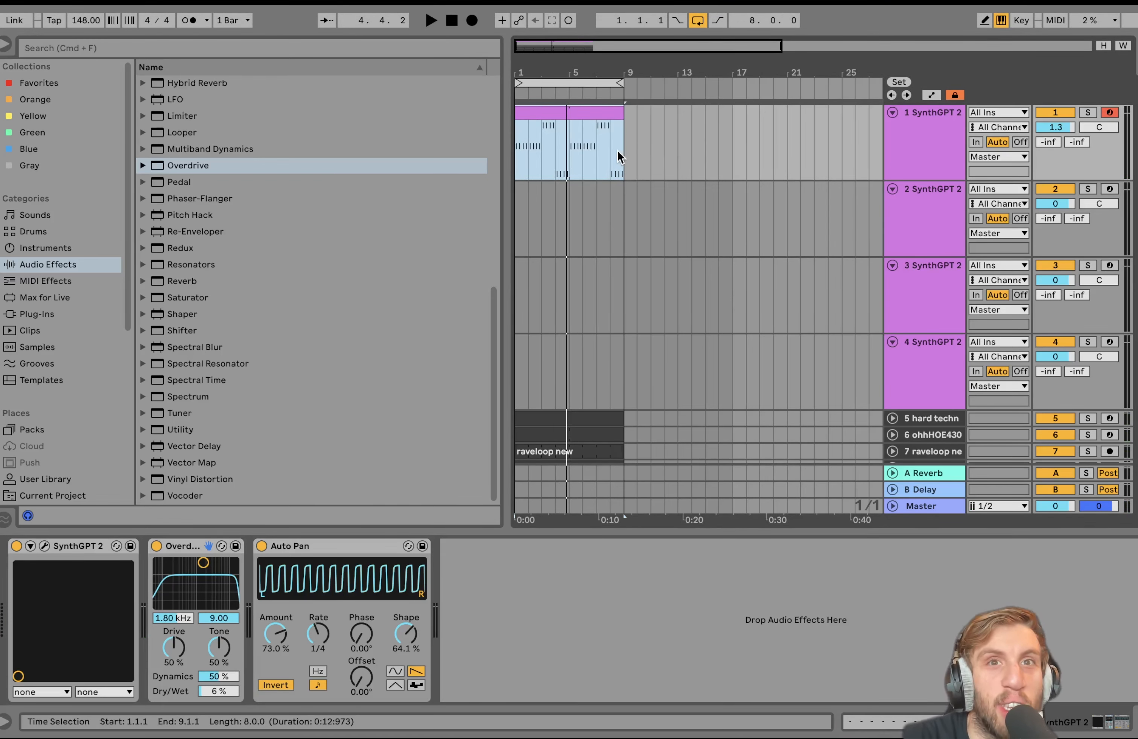
{"action": "double_click", "coordinate": [573, 123]}
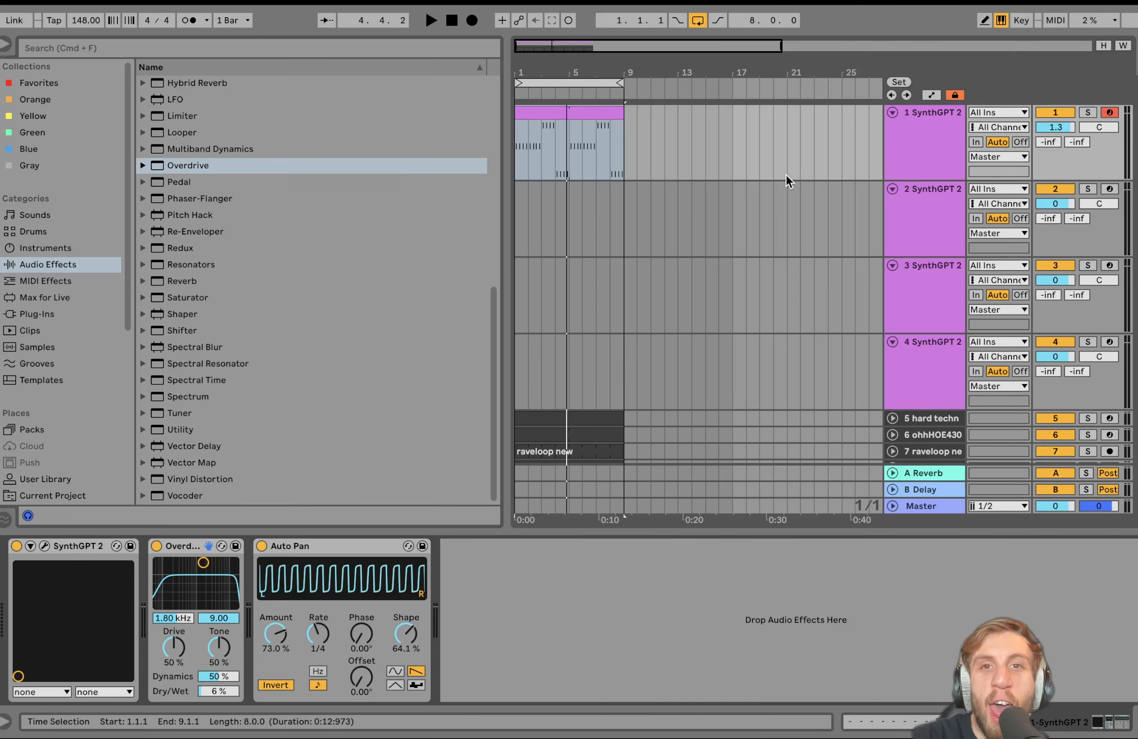
Step: Set the filter frequency of track 1's Overdrive to 1.92 kHz
{"action": "left_click", "coordinate": [581, 114]}
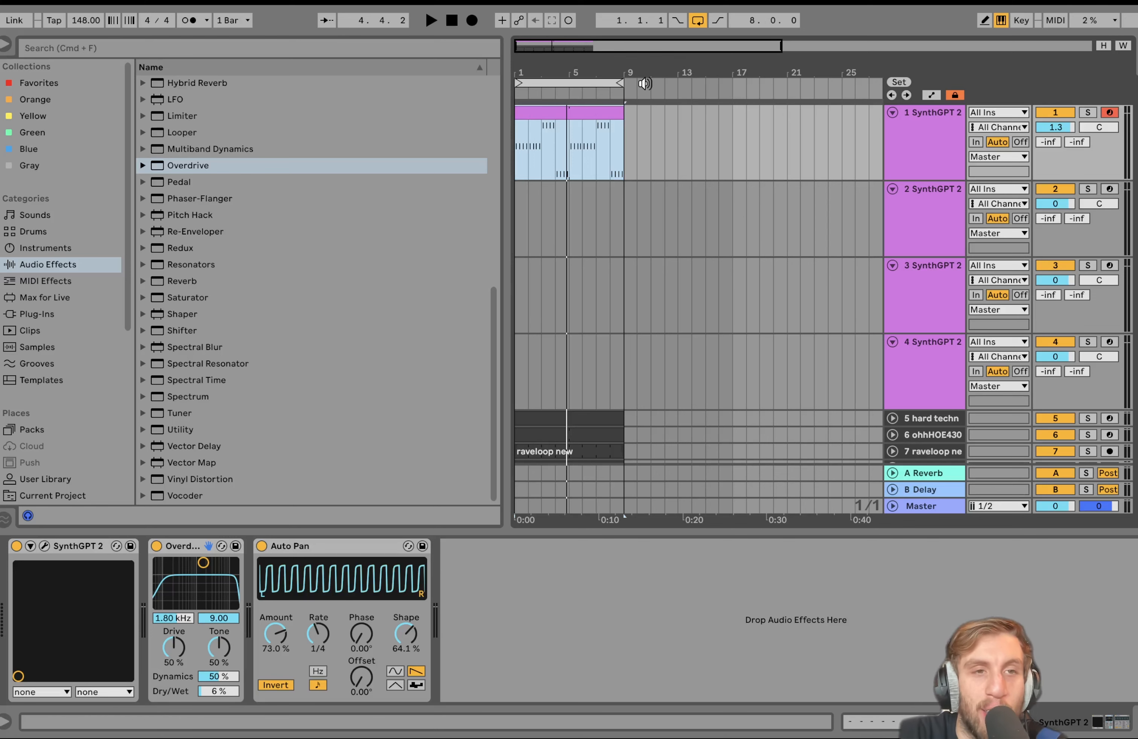
{"action": "left_click", "coordinate": [472, 601]}
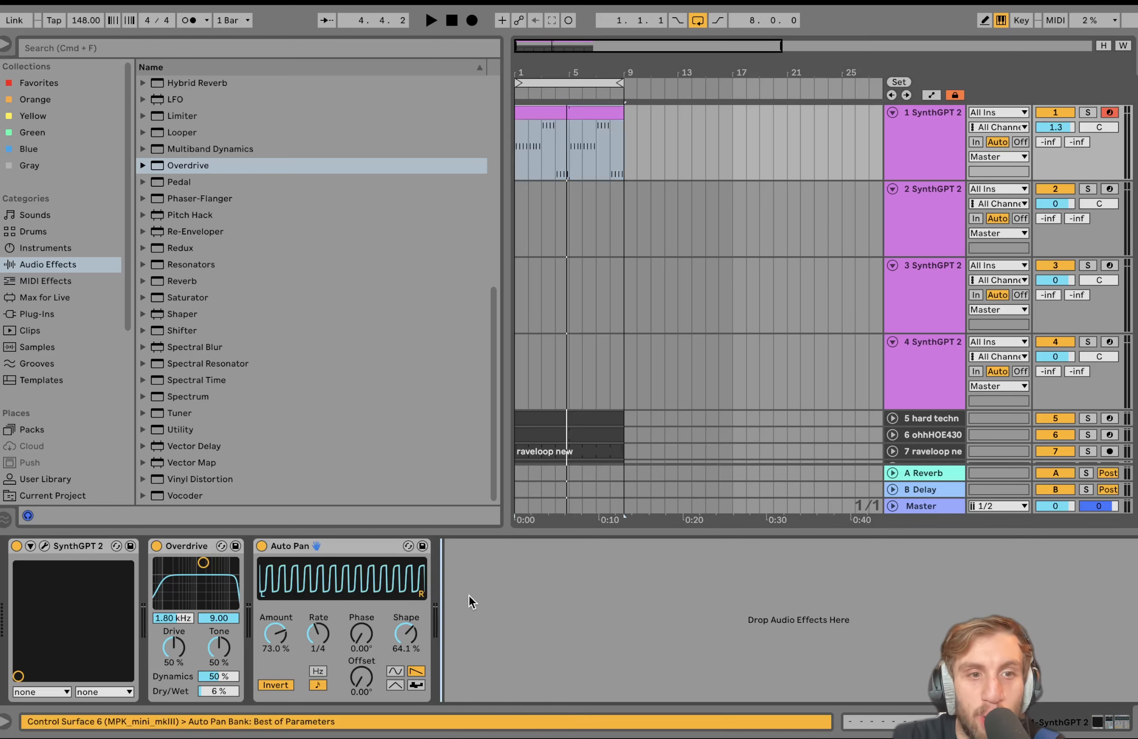
{"action": "left_click_drag", "start_coordinate": [203, 562], "coordinate": [206, 567]}
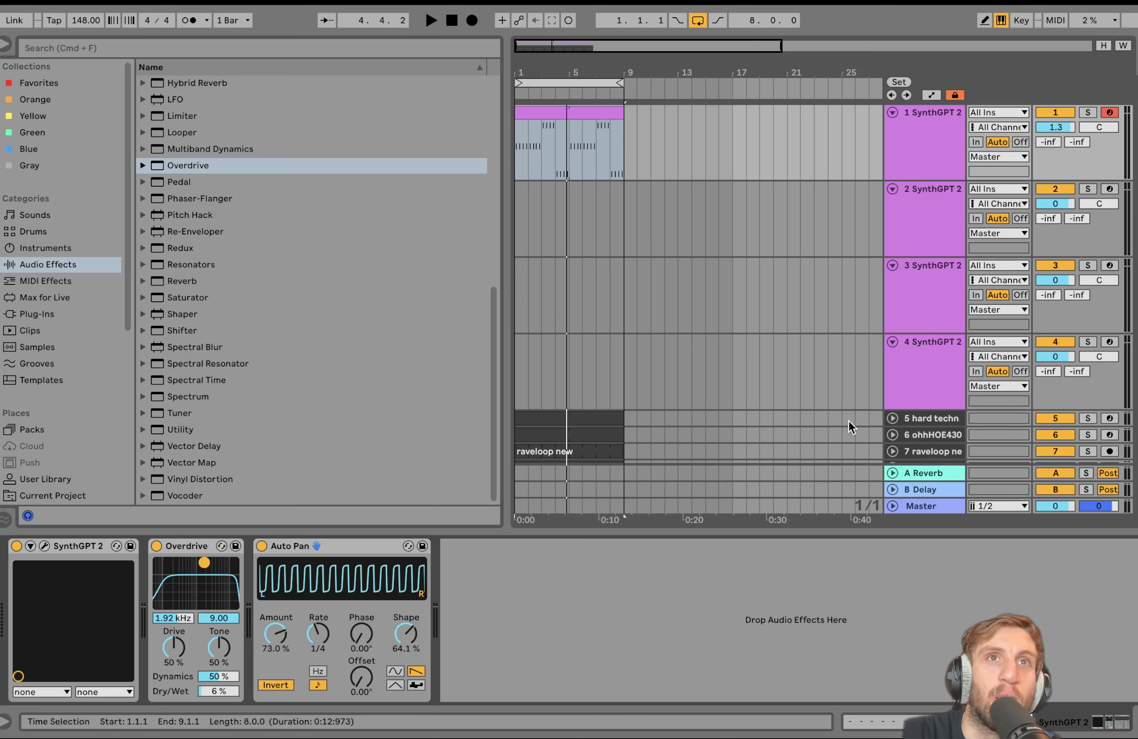
Step: Arm track 2 for recording and briefly play the loop with track 1's bass
{"action": "left_click", "coordinate": [938, 221]}
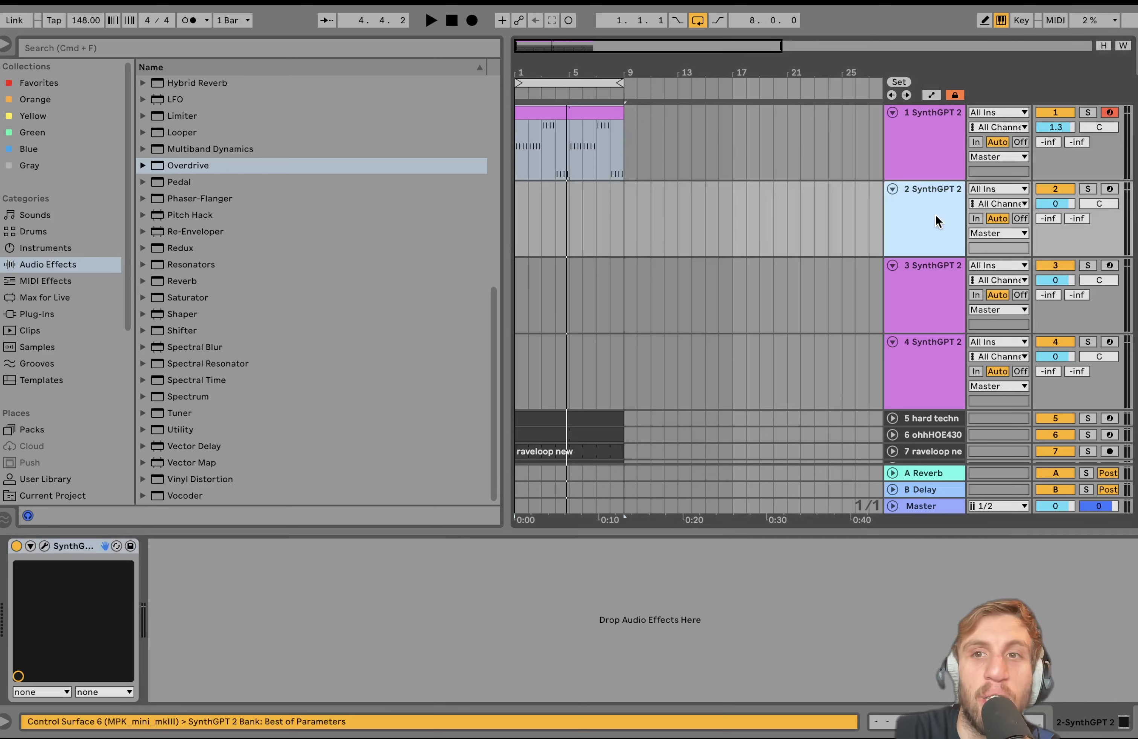
{"action": "left_click", "coordinate": [1110, 188]}
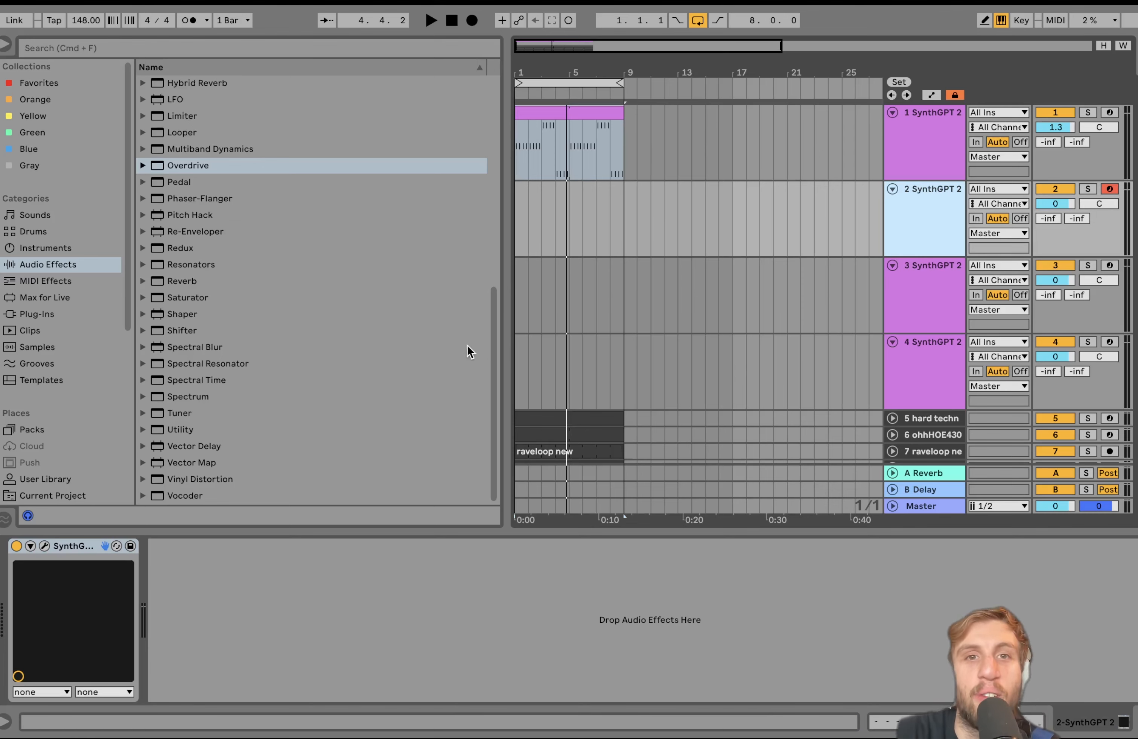
{"action": "left_click", "coordinate": [924, 143]}
{"action": "key", "text": "space"}
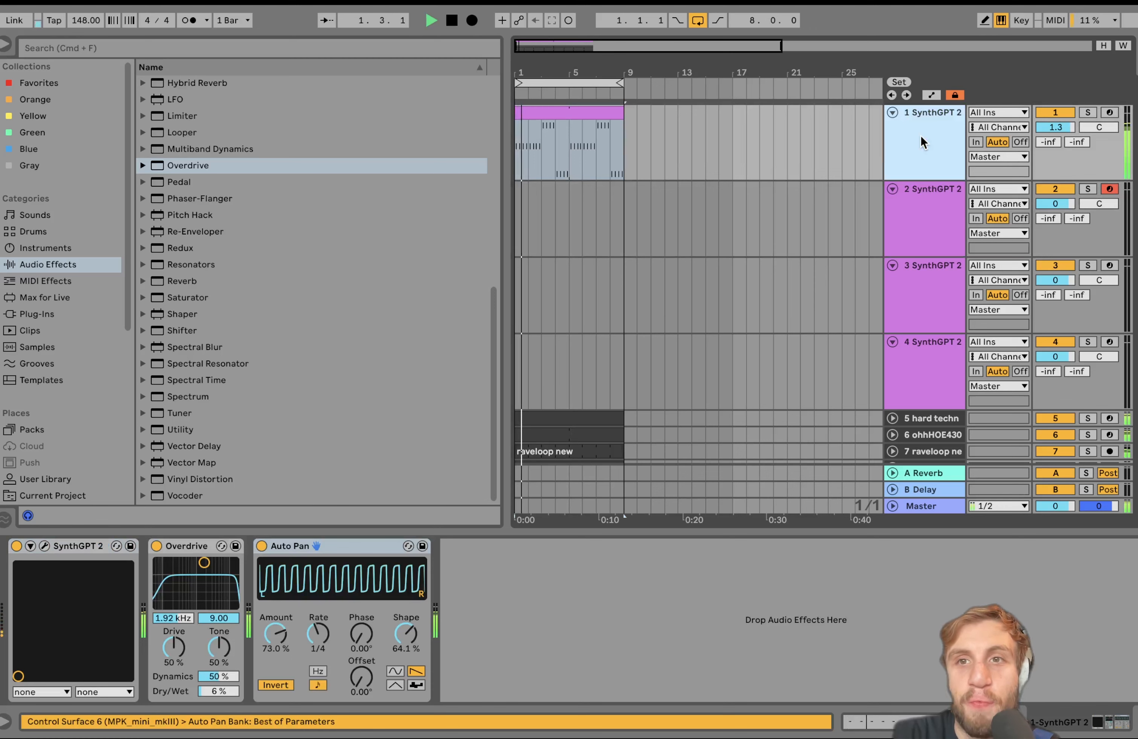
{"action": "key", "text": "space"}
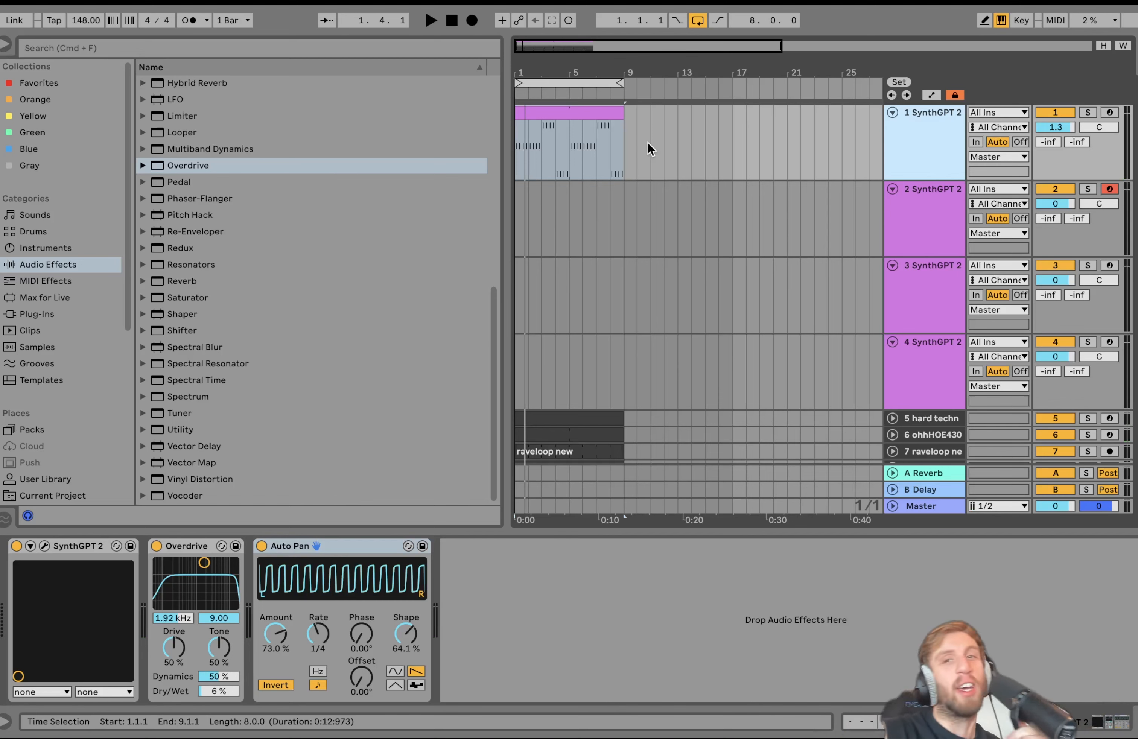
Step: Generate an "ethereal vocal" sound in track 2's SynthGPT 2 and close the plug-in window
{"action": "left_click", "coordinate": [931, 219]}
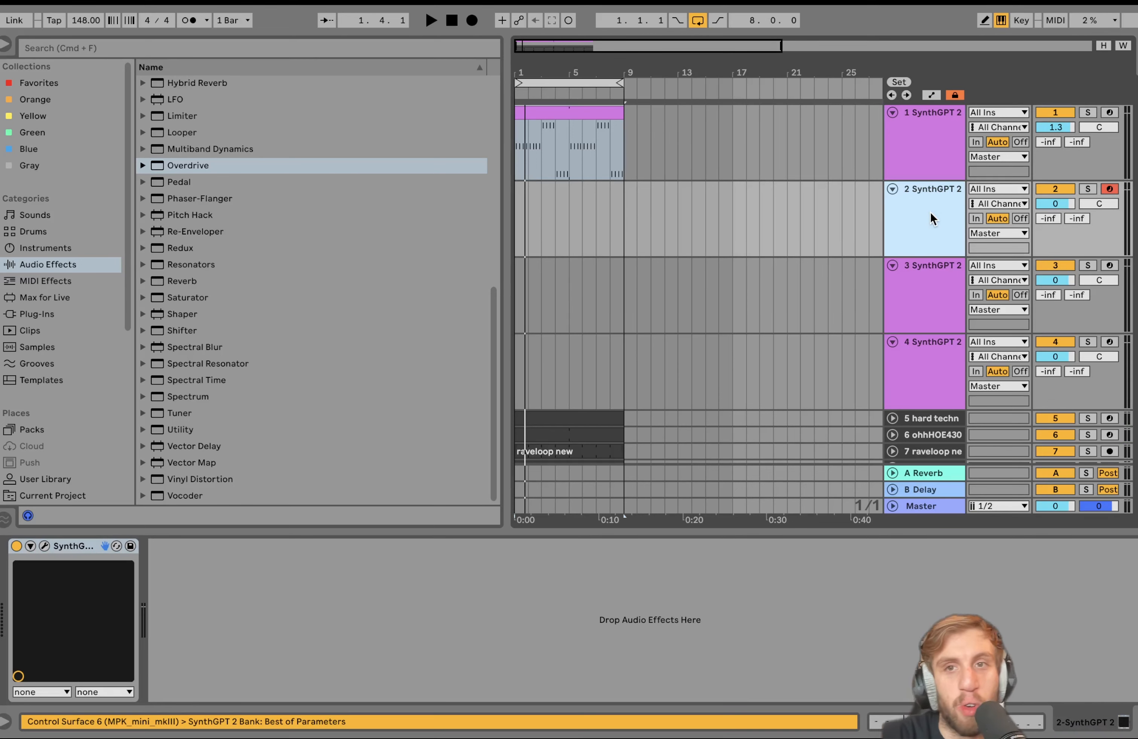
{"action": "left_click", "coordinate": [44, 546]}
{"action": "left_click", "coordinate": [368, 333]}
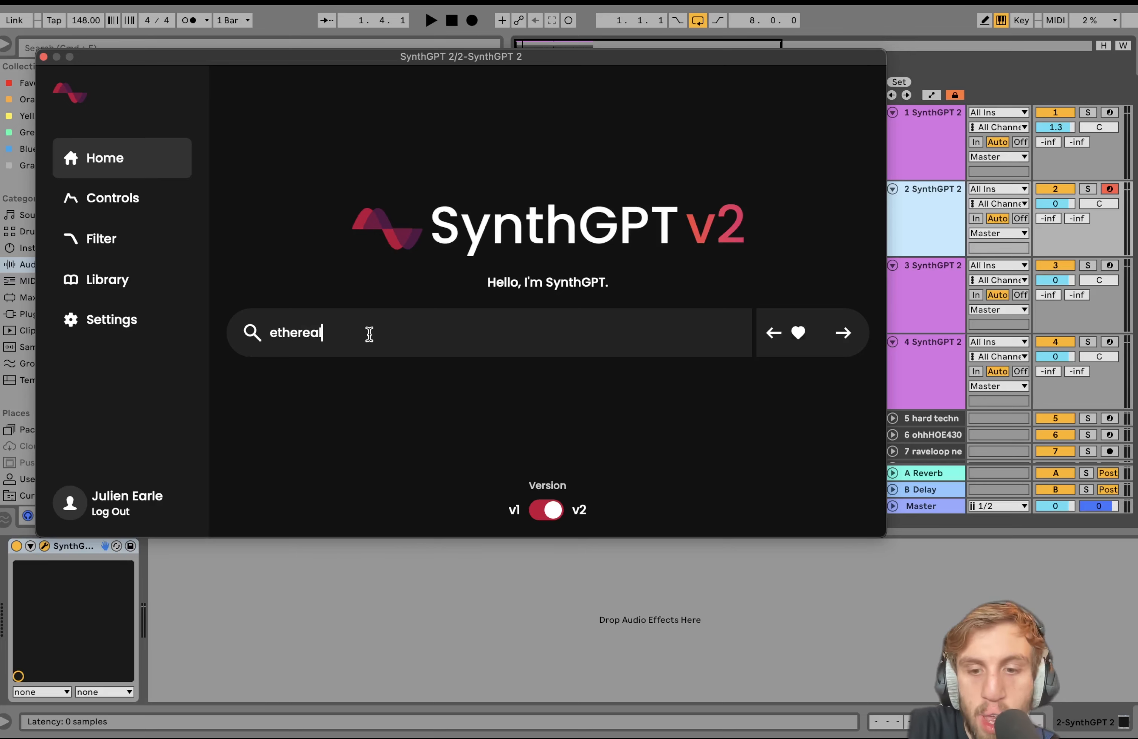
{"action": "type", "text": "ethereal vocal"}
{"action": "key", "text": "Return"}
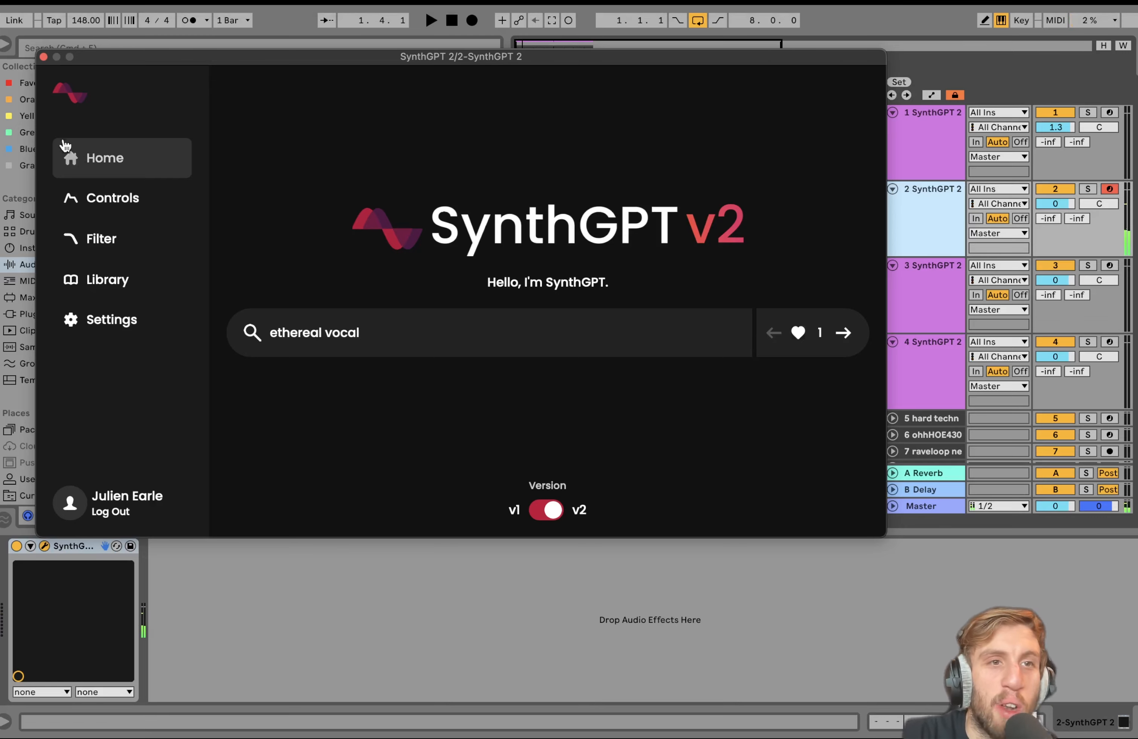
{"action": "left_click", "coordinate": [43, 56]}
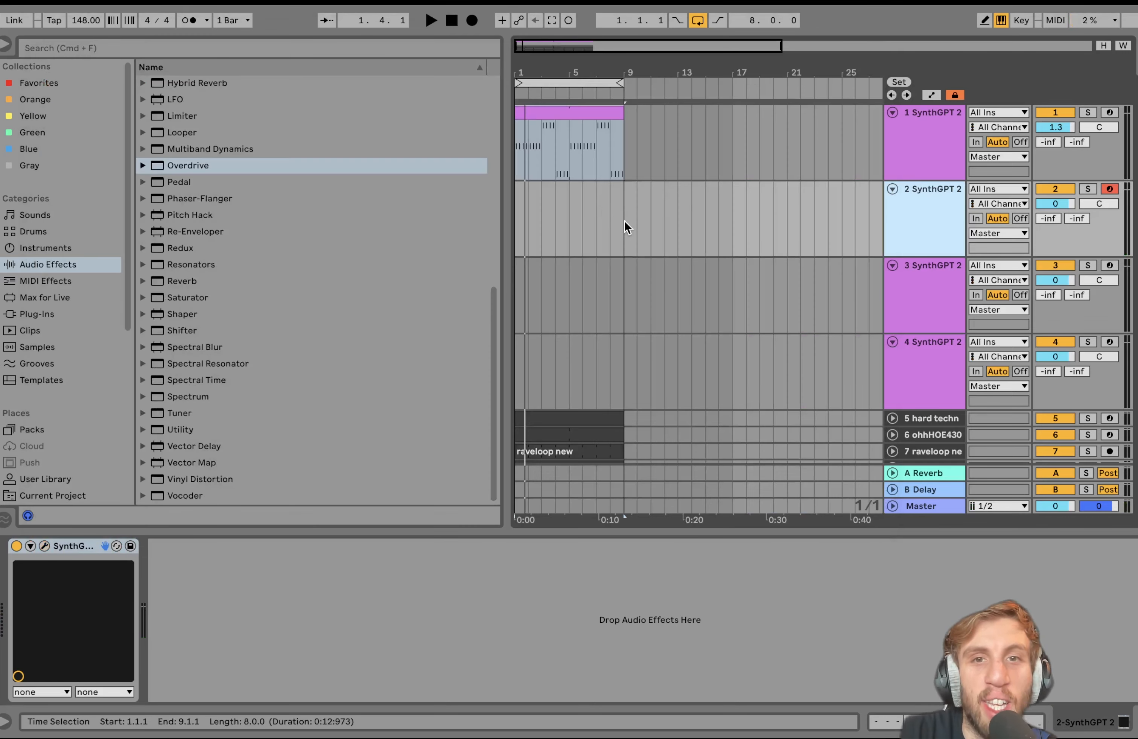
Step: Audition notes of the vocal sound on track 2
{"action": "left_click_drag", "start_coordinate": [625, 221], "coordinate": [522, 221]}
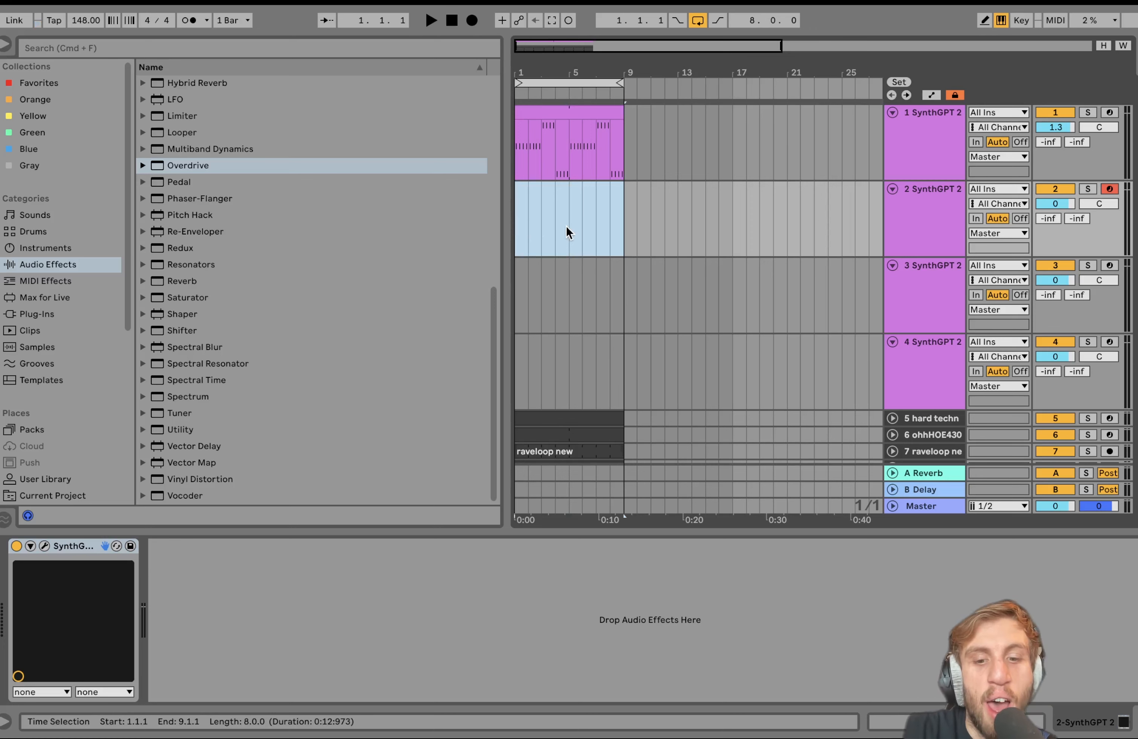
{"action": "key", "text": "a"}
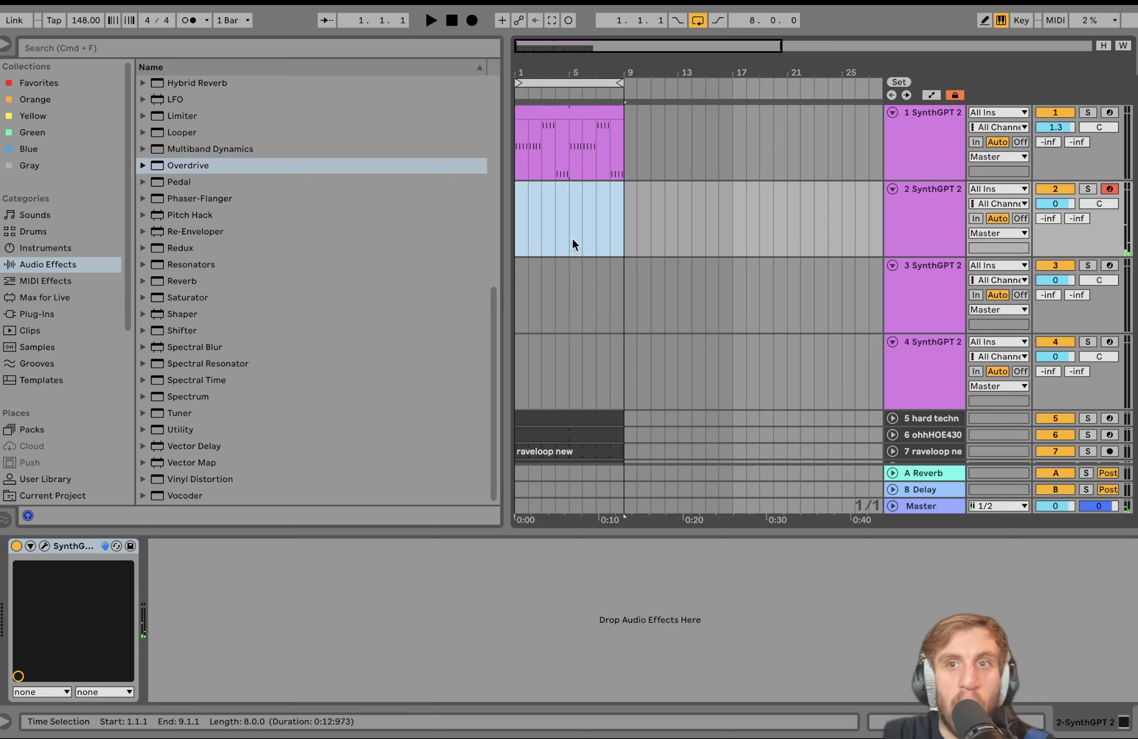
{"action": "left_click", "coordinate": [567, 225]}
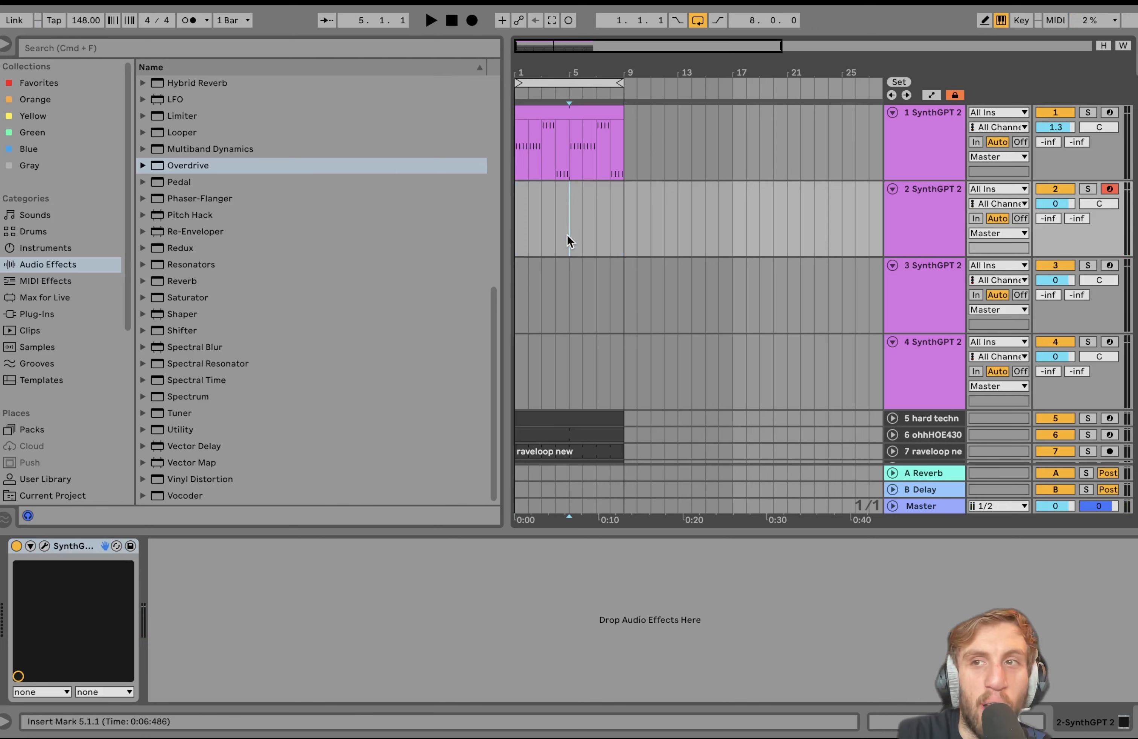
{"action": "left_click", "coordinate": [520, 232]}
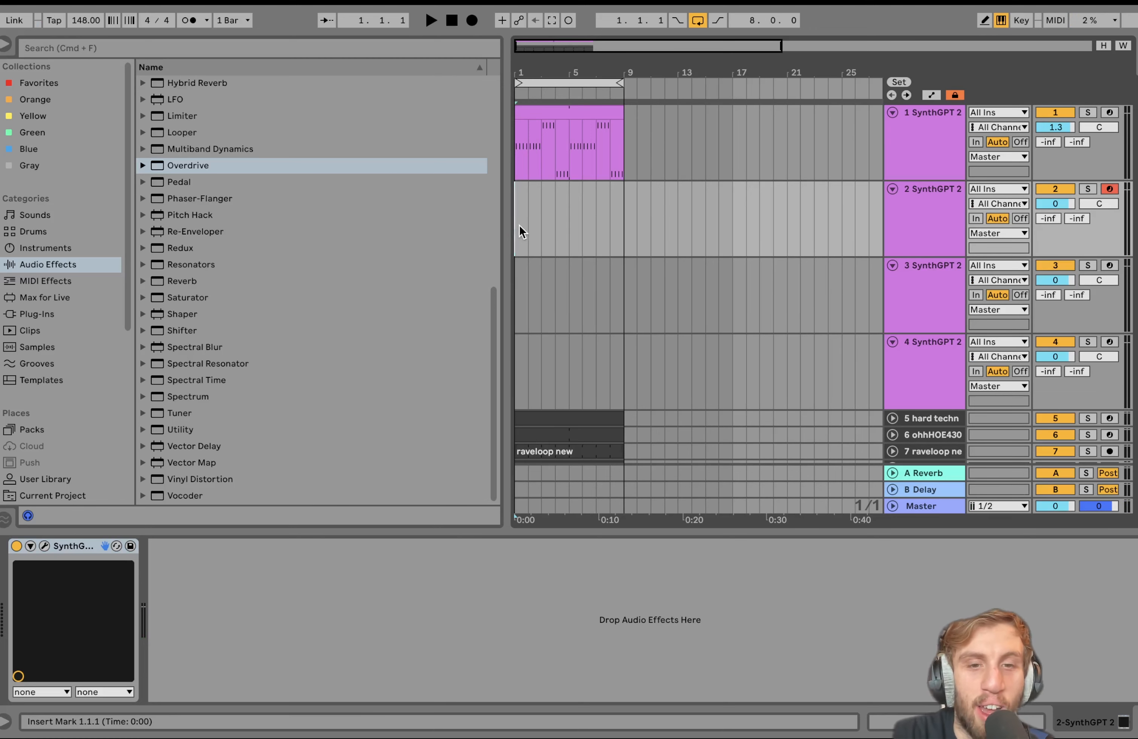
{"action": "key", "text": "a"}
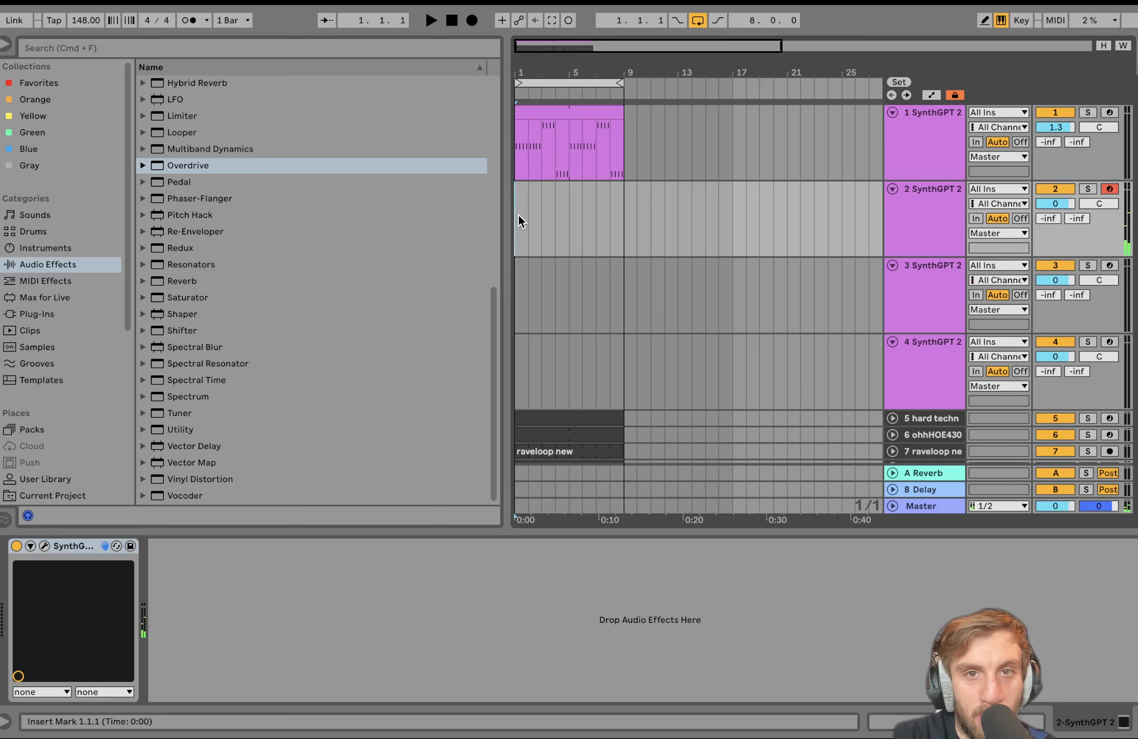
Step: Create a four-bar MIDI clip from bar 1 on track 2 with a staccato A2–E3 pattern, repeat it from bar 3, and start playback
{"action": "left_click_drag", "start_coordinate": [518, 218], "coordinate": [570, 216]}
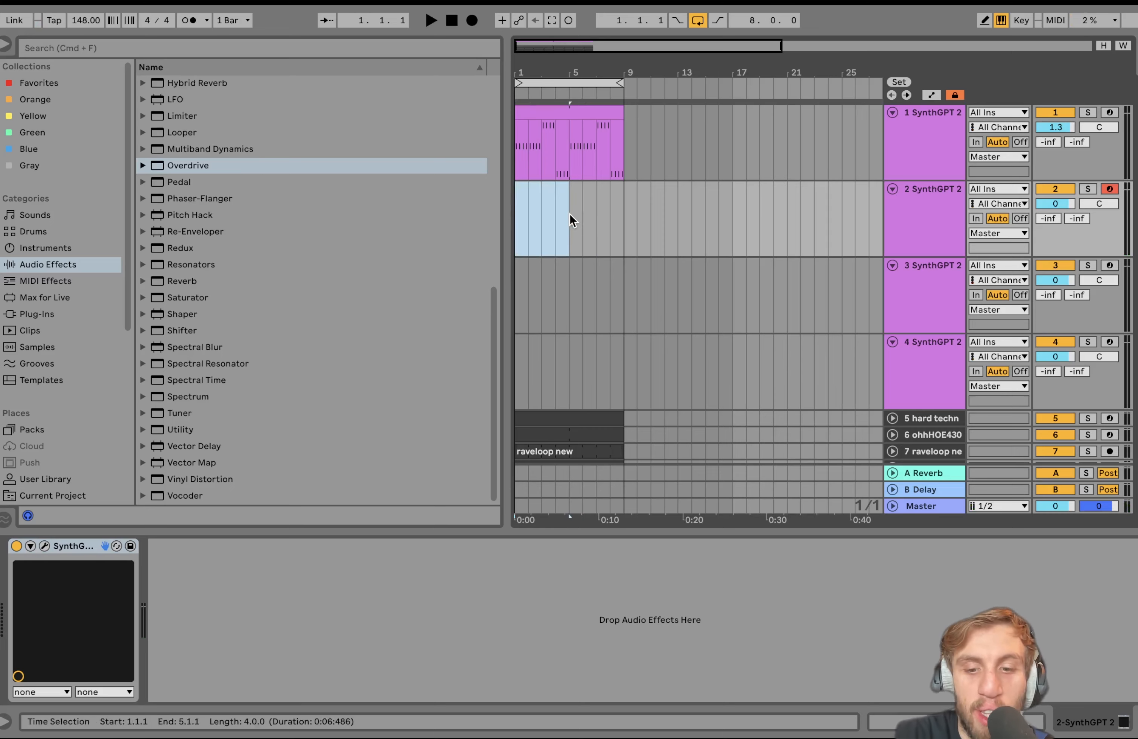
{"action": "key", "text": "super+shift+m"}
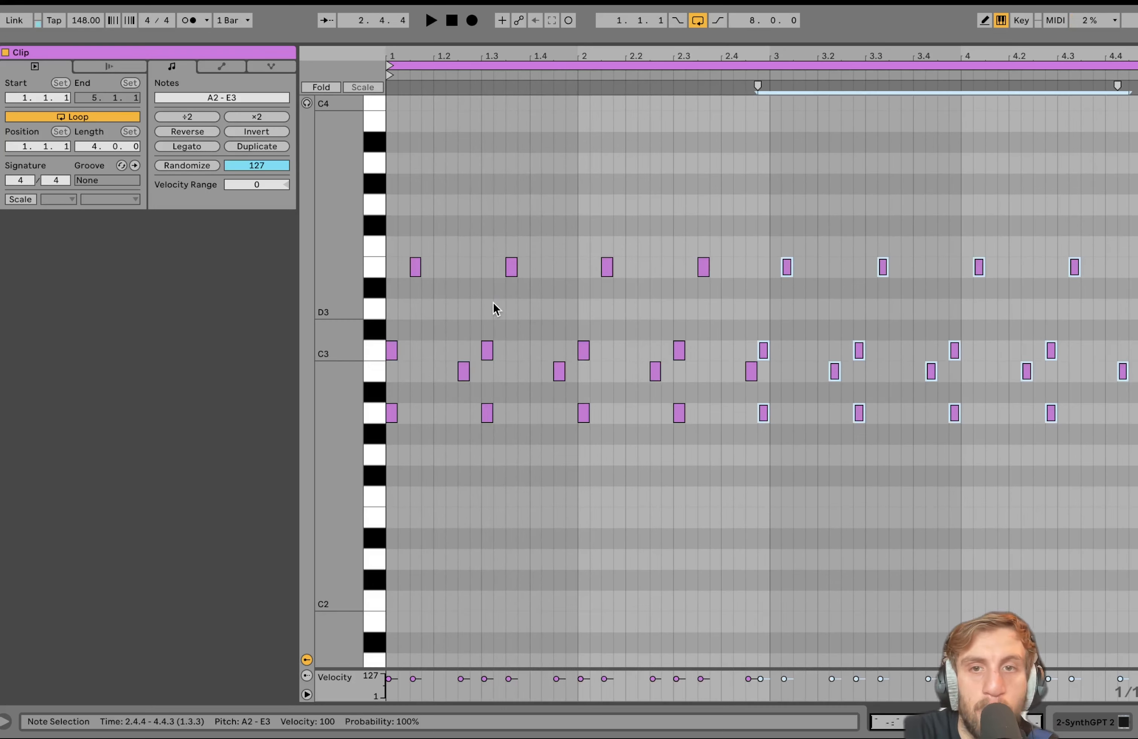
{"action": "key", "text": "Right"}
{"action": "key", "text": "space"}
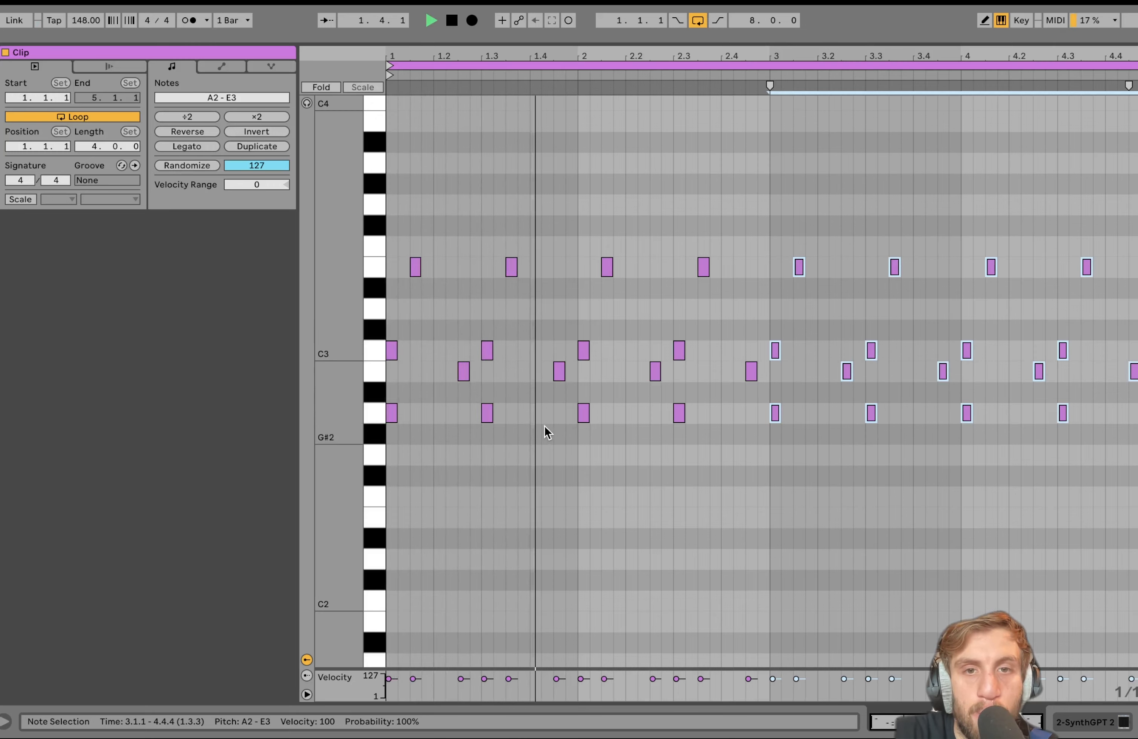
Step: Add short E2 notes on beat 4 of bars 1 and 2 in track 2's vocal clip
{"action": "double_click", "coordinate": [725, 473]}
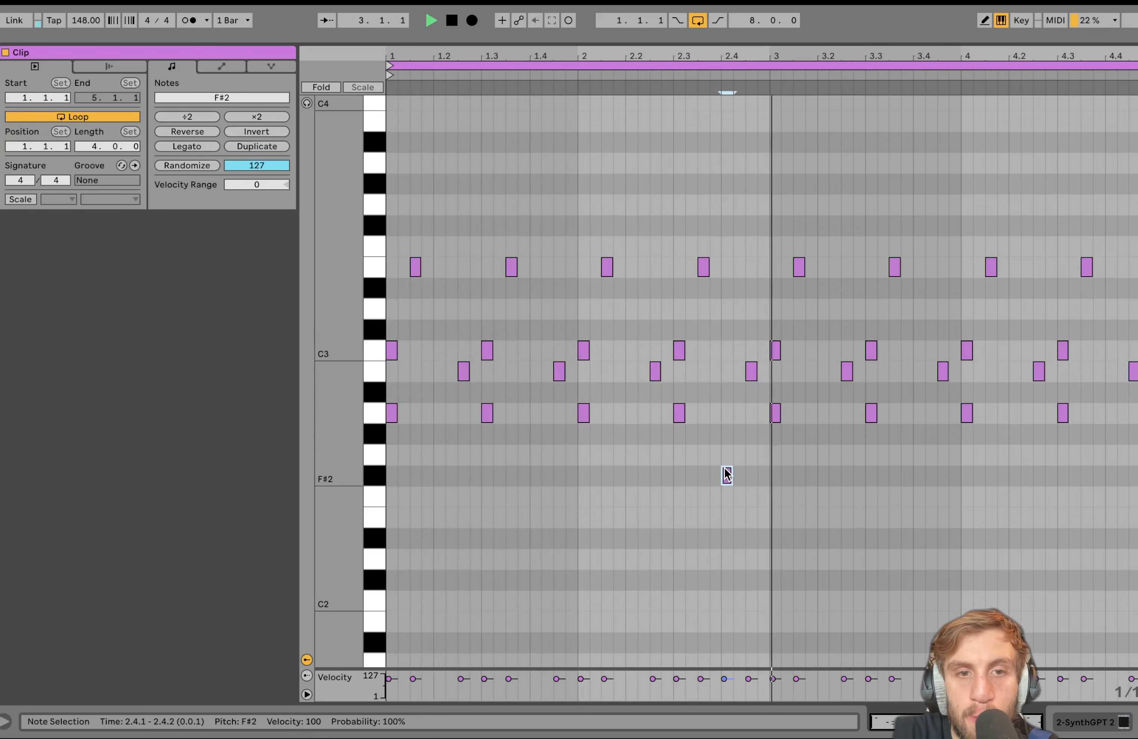
{"action": "key", "text": "Down"}
{"action": "key", "text": "Down"}
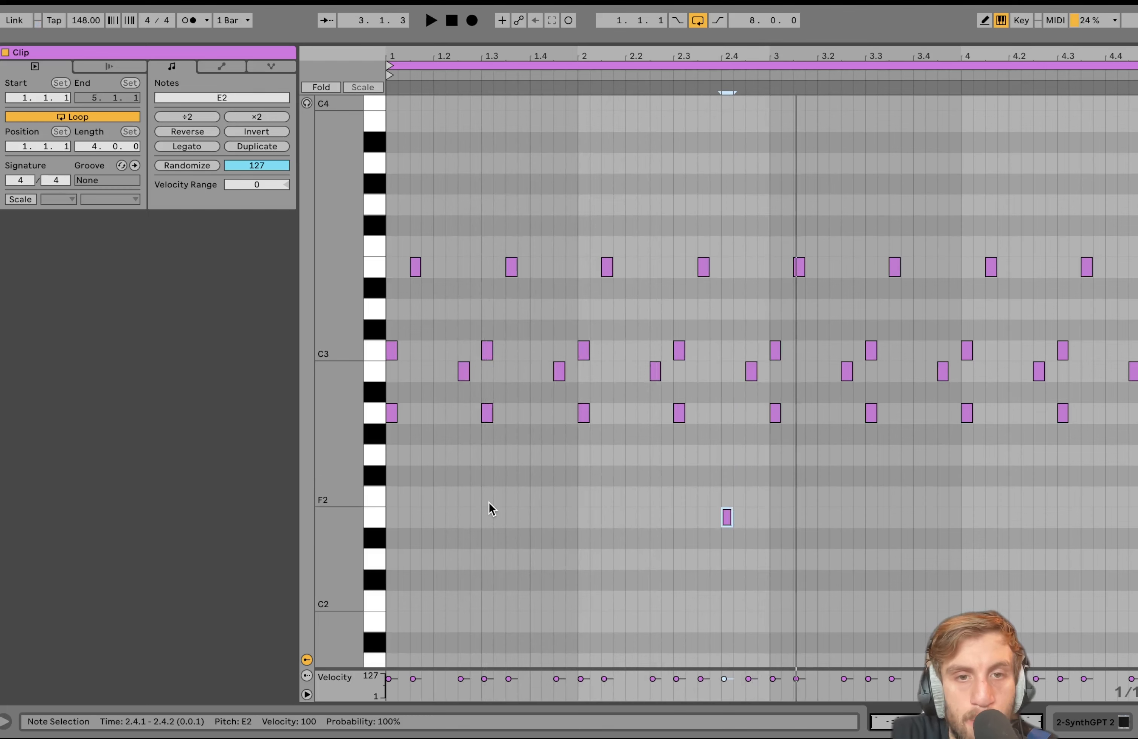
{"action": "double_click", "coordinate": [534, 517]}
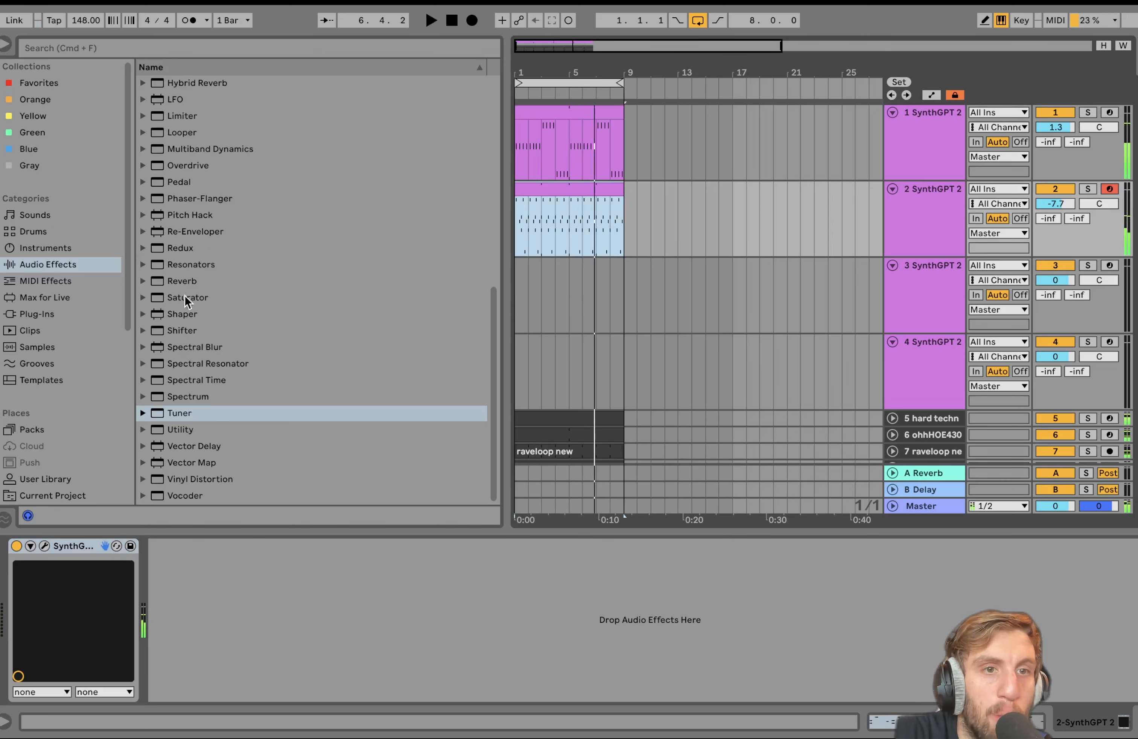
Step: Add Reverb to track 2 with a dry/wet of 65% and a decay of 3.02 s
{"action": "double_click", "coordinate": [182, 283]}
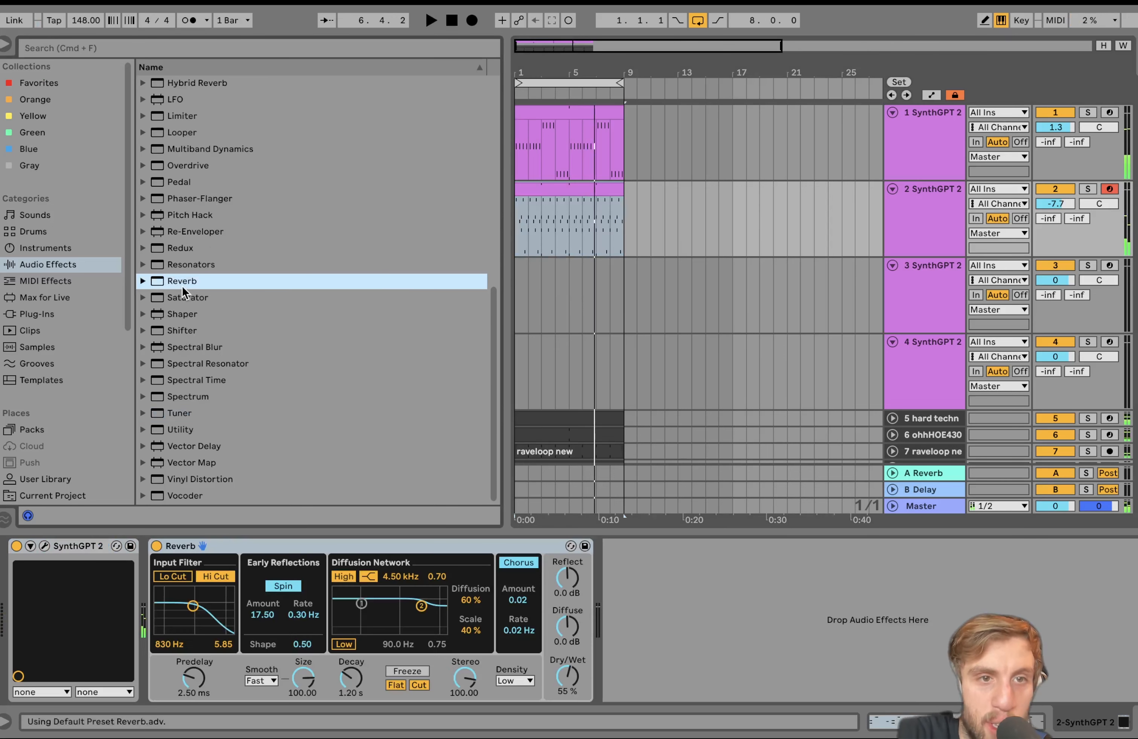
{"action": "left_click_drag", "start_coordinate": [569, 678], "coordinate": [569, 672]}
{"action": "left_click_drag", "start_coordinate": [354, 691], "coordinate": [354, 681]}
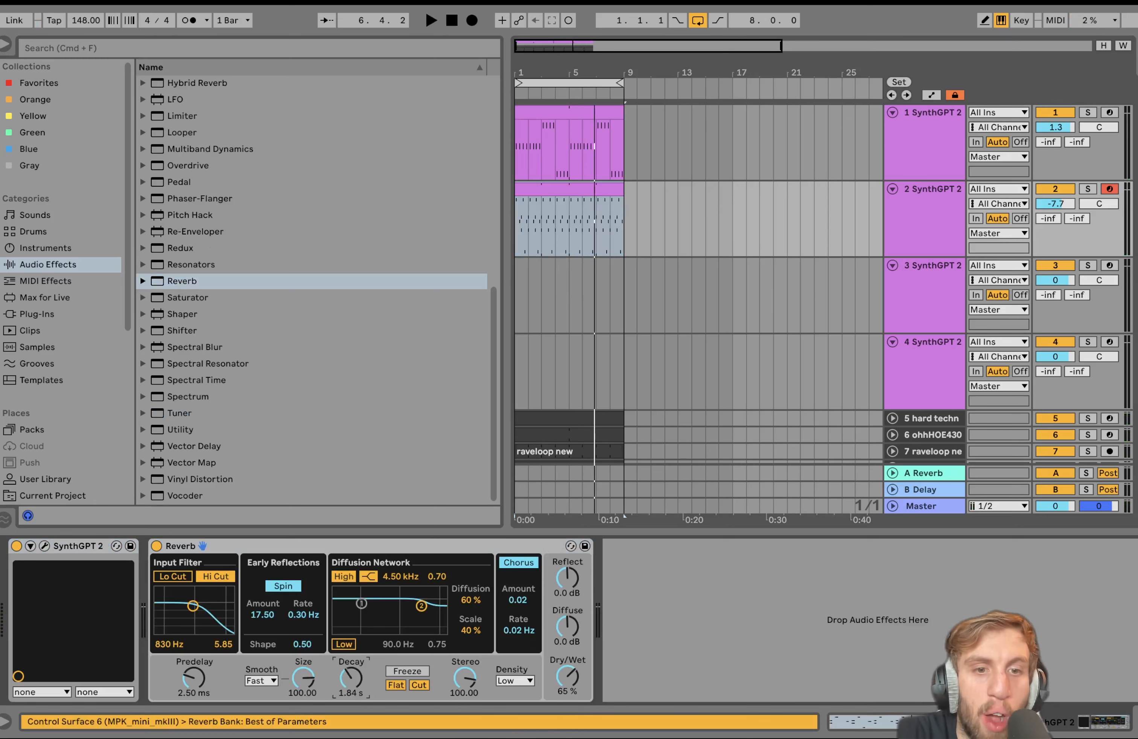
Step: Add Auto Pan and Auto Filter after the Reverb on track 2, with the filter set to high-pass at 227 Hz
{"action": "scroll", "coordinate": [310, 208], "scroll_direction": "up", "scroll_amount": 10}
{"action": "double_click", "coordinate": [185, 148]}
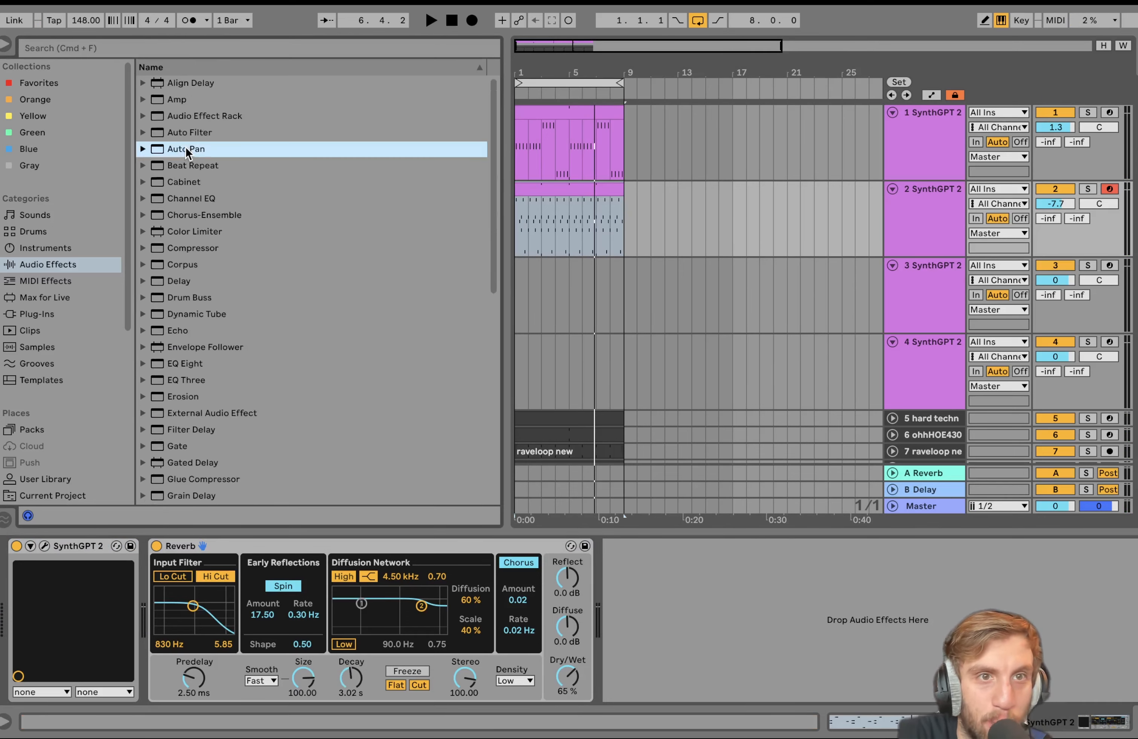
{"action": "double_click", "coordinate": [187, 136]}
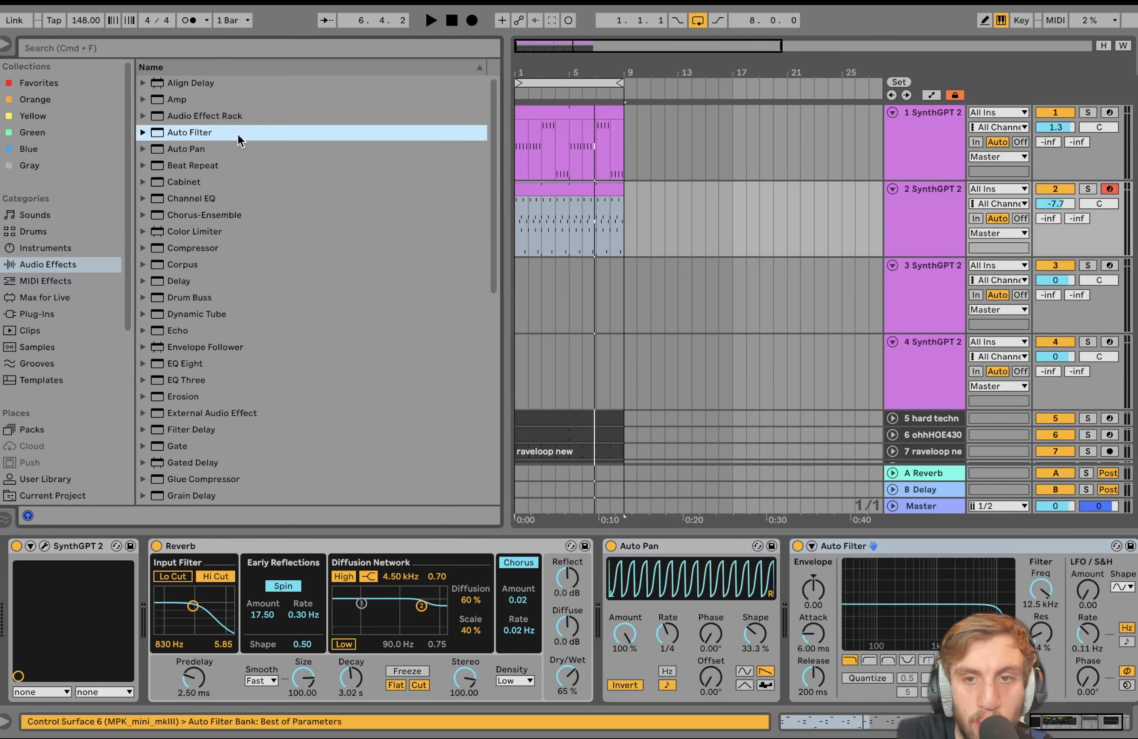
{"action": "left_click", "coordinate": [872, 661]}
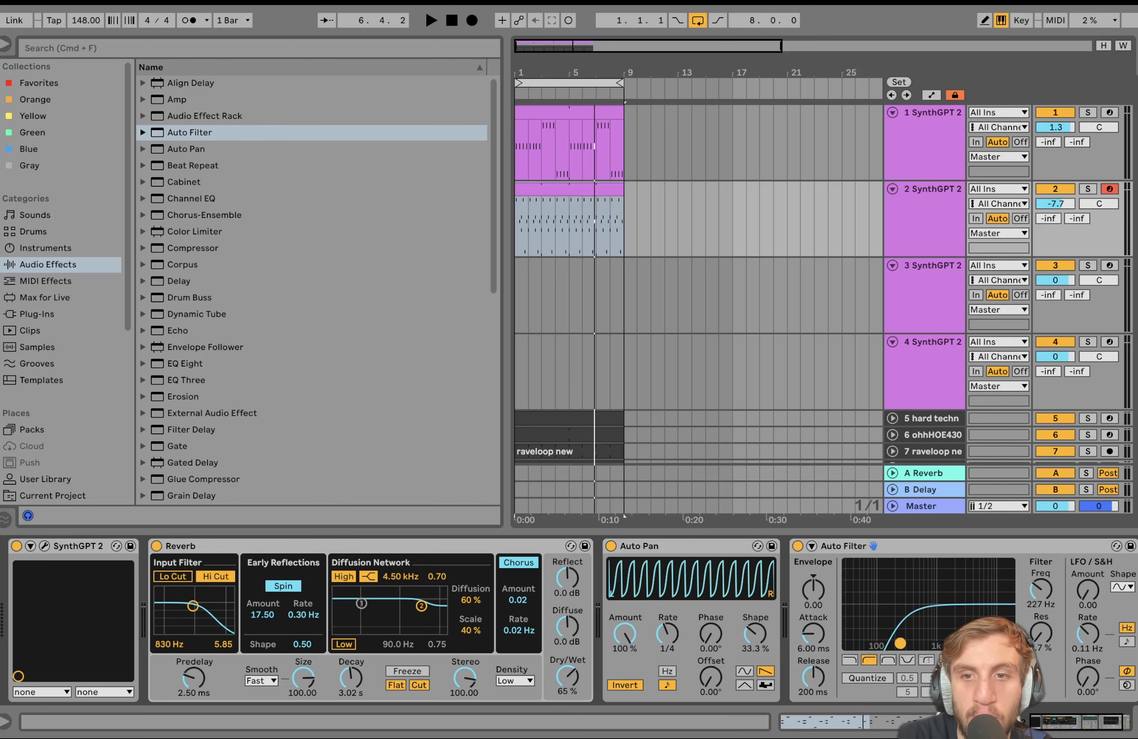
Step: Play the loop while setting track 2's Auto Pan amount to 73.8% and its volume to -5.6 dB
{"action": "key", "text": "space"}
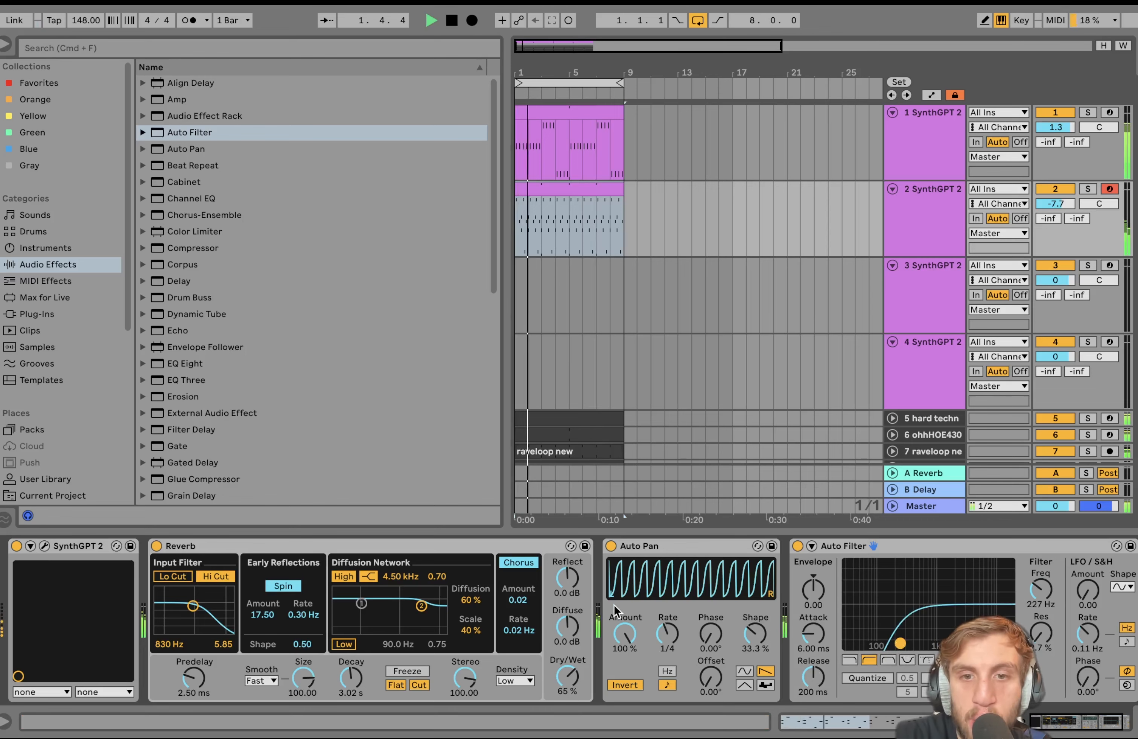
{"action": "left_click_drag", "start_coordinate": [625, 633], "coordinate": [625, 658]}
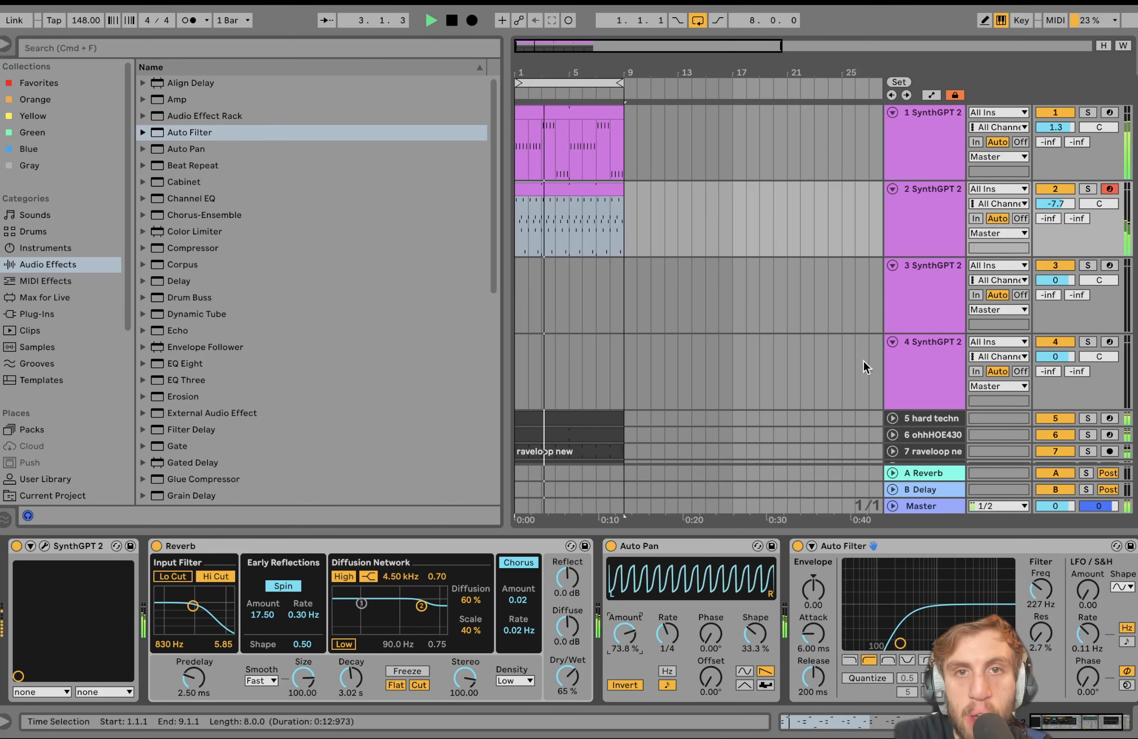
{"action": "left_click_drag", "start_coordinate": [1055, 203], "coordinate": [1056, 191]}
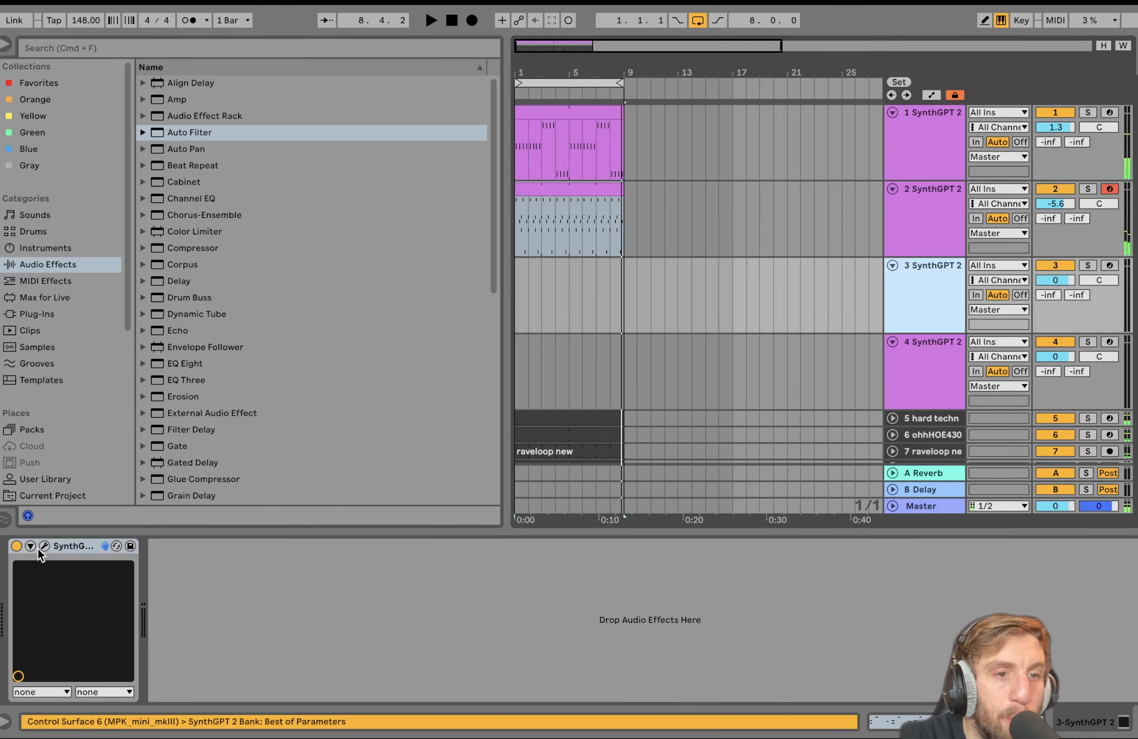
Step: Generate a "dreamy pad" sound in track 3's SynthGPT 2 and raise its envelope decay to maximum
{"action": "left_click", "coordinate": [43, 547]}
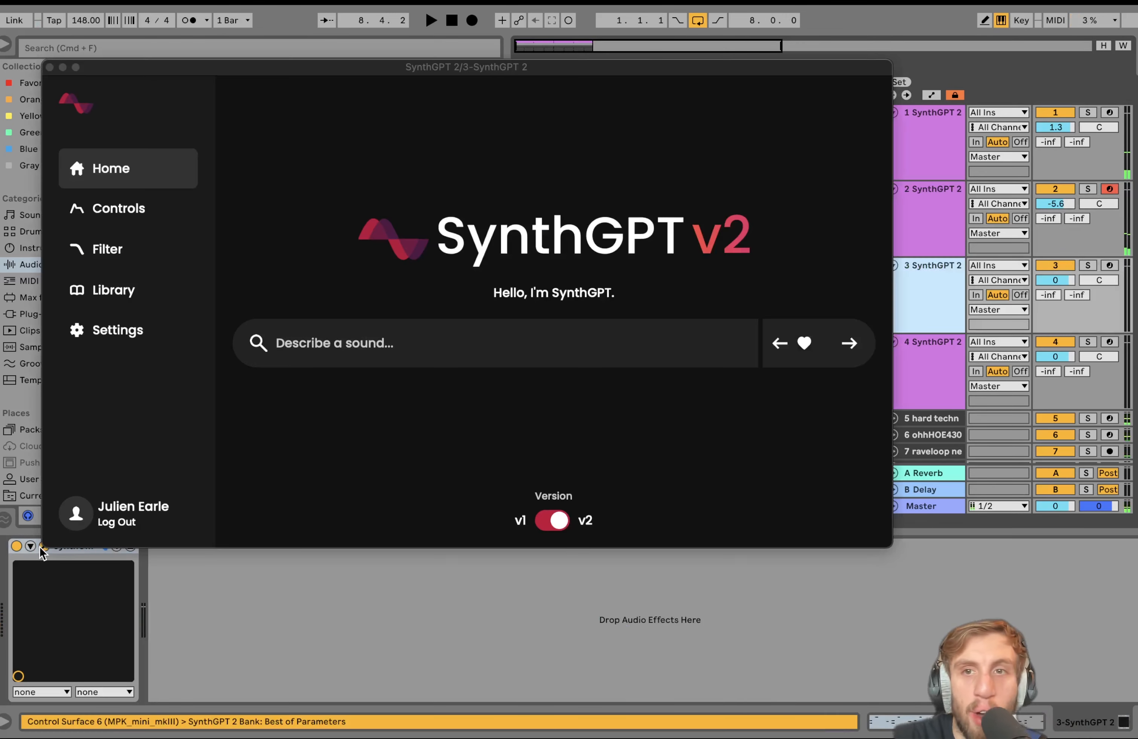
{"action": "left_click", "coordinate": [382, 342]}
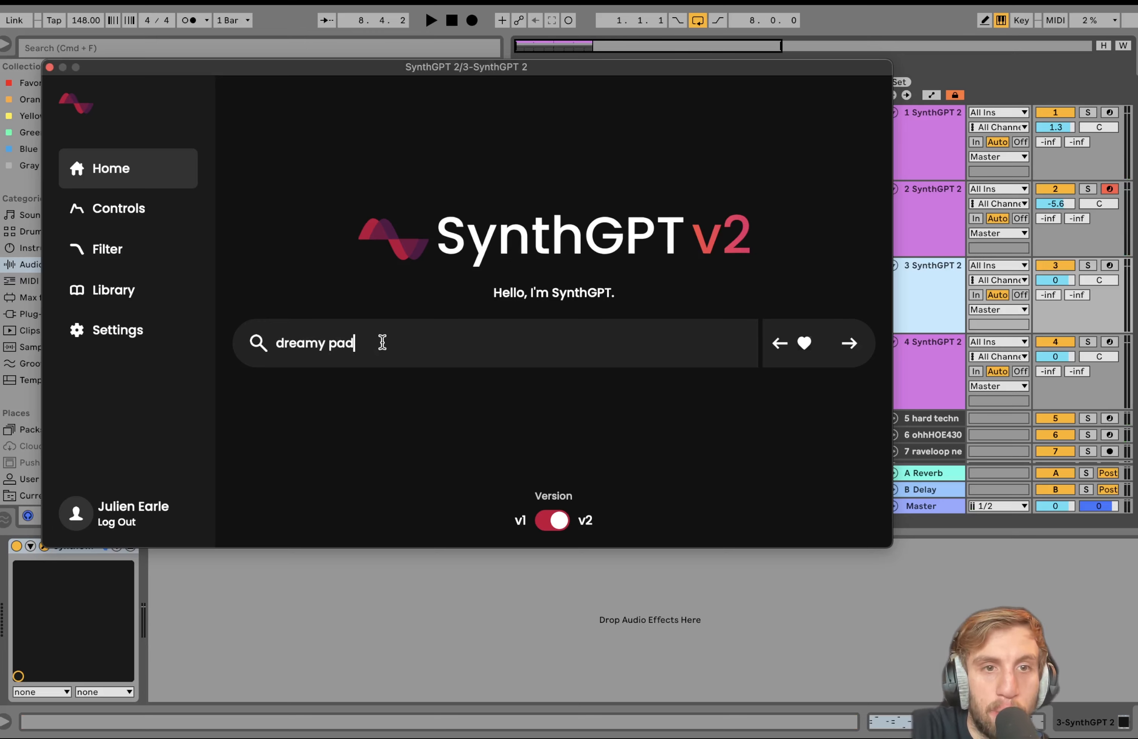
{"action": "key", "text": "Return"}
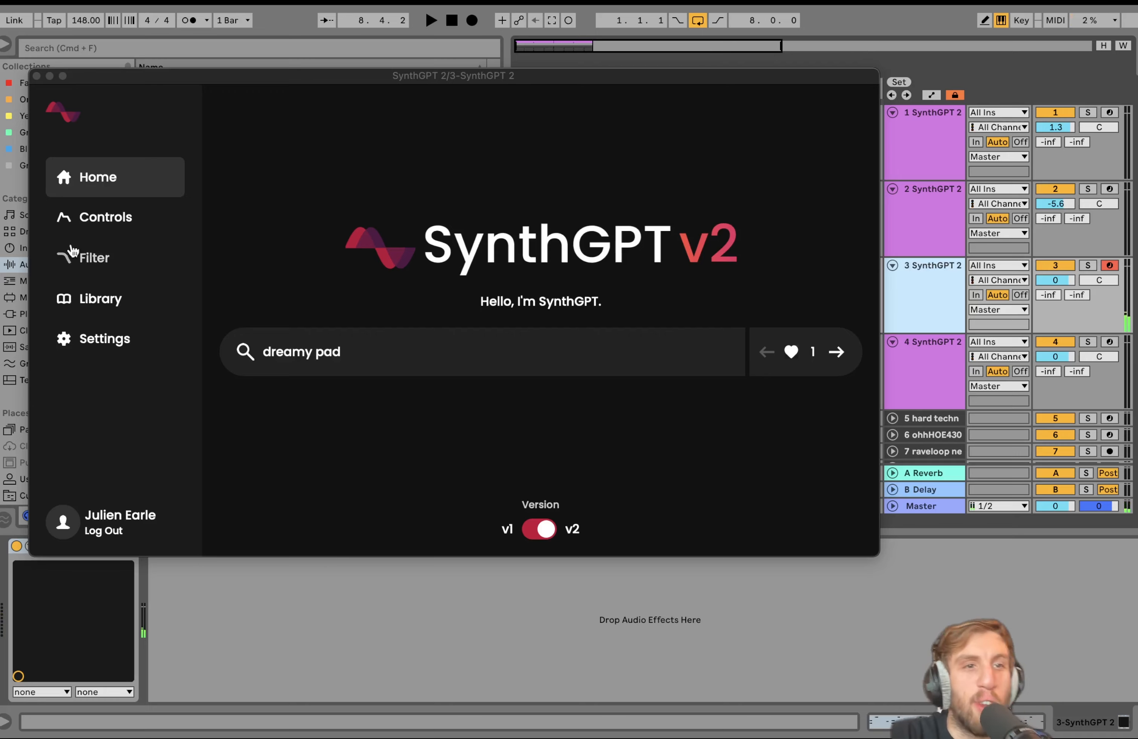
{"action": "left_click", "coordinate": [116, 219]}
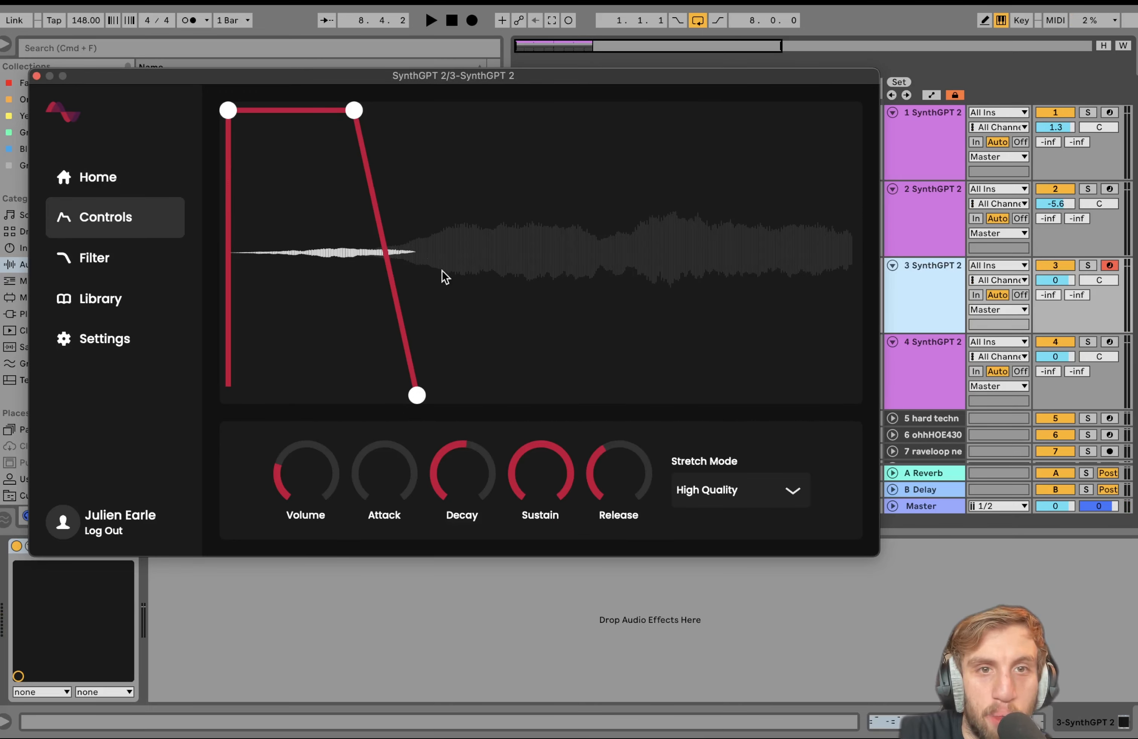
{"action": "left_click_drag", "start_coordinate": [361, 120], "coordinate": [853, 91]}
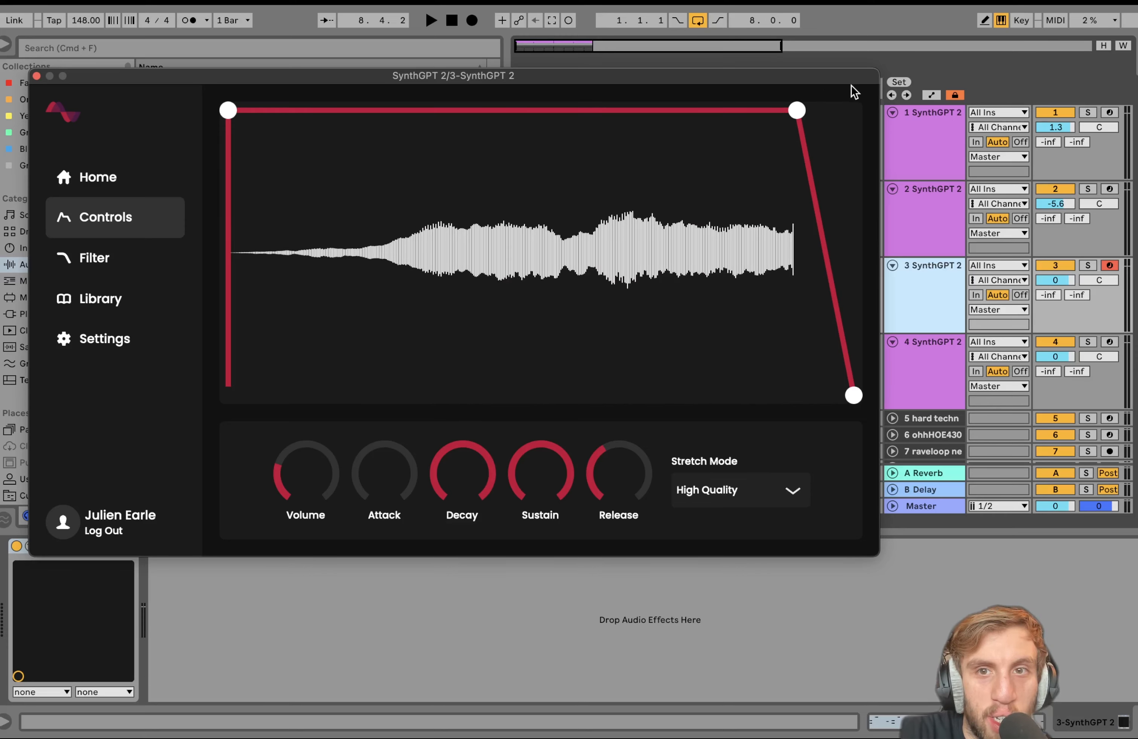
Step: Lengthen the dreamy pad's envelope attack in SynthGPT 2 and add an Auto Filter to track 3, set to high-pass at 323 Hz
{"action": "left_click_drag", "start_coordinate": [229, 111], "coordinate": [424, 113]}
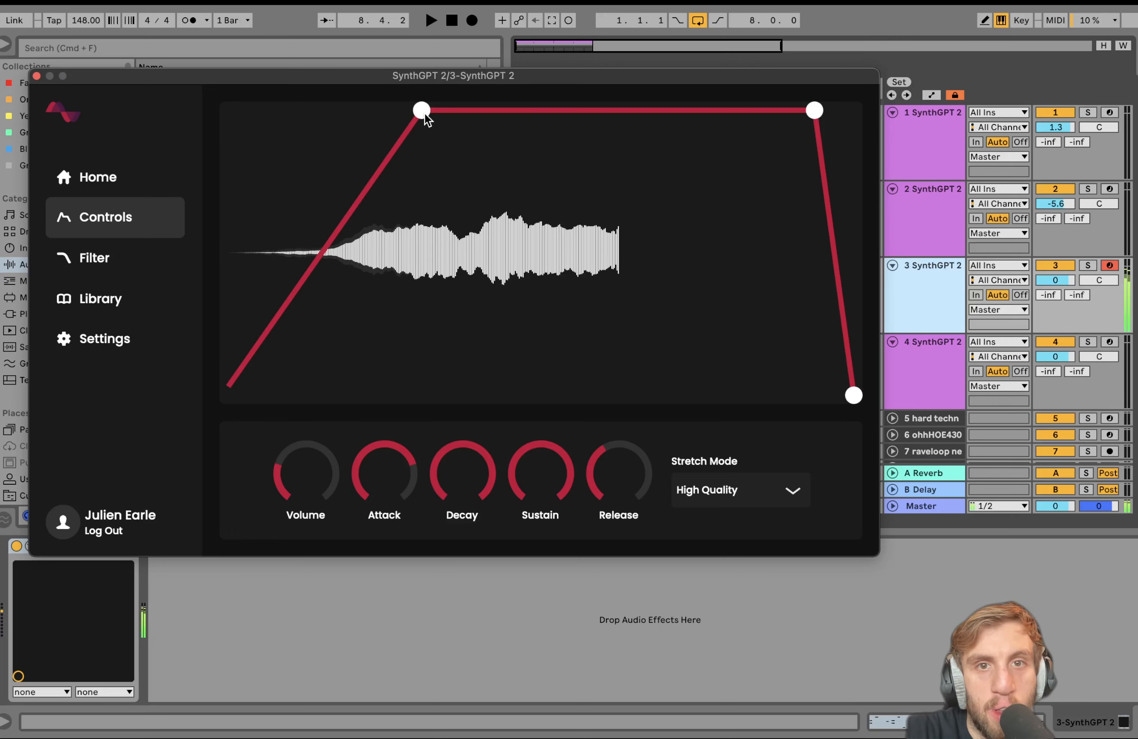
{"action": "left_click", "coordinate": [37, 76]}
{"action": "left_click", "coordinate": [540, 310]}
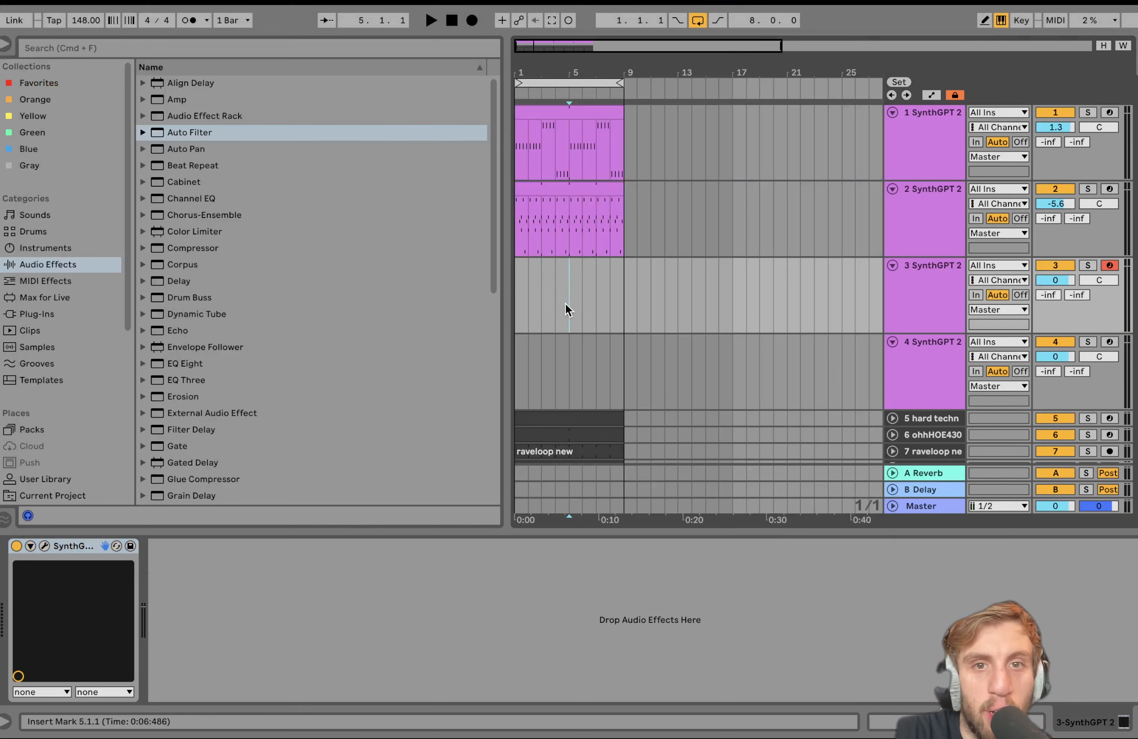
{"action": "left_click_drag", "start_coordinate": [566, 310], "coordinate": [494, 301]}
{"action": "double_click", "coordinate": [188, 133]}
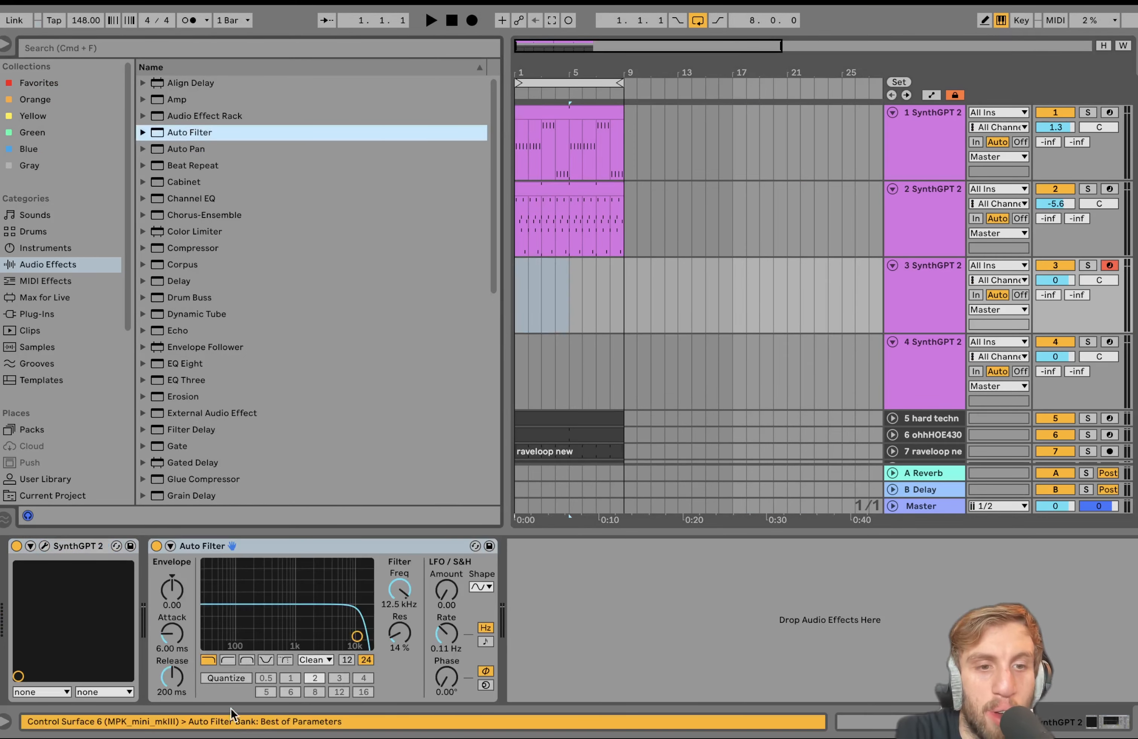
{"action": "left_click", "coordinate": [227, 661]}
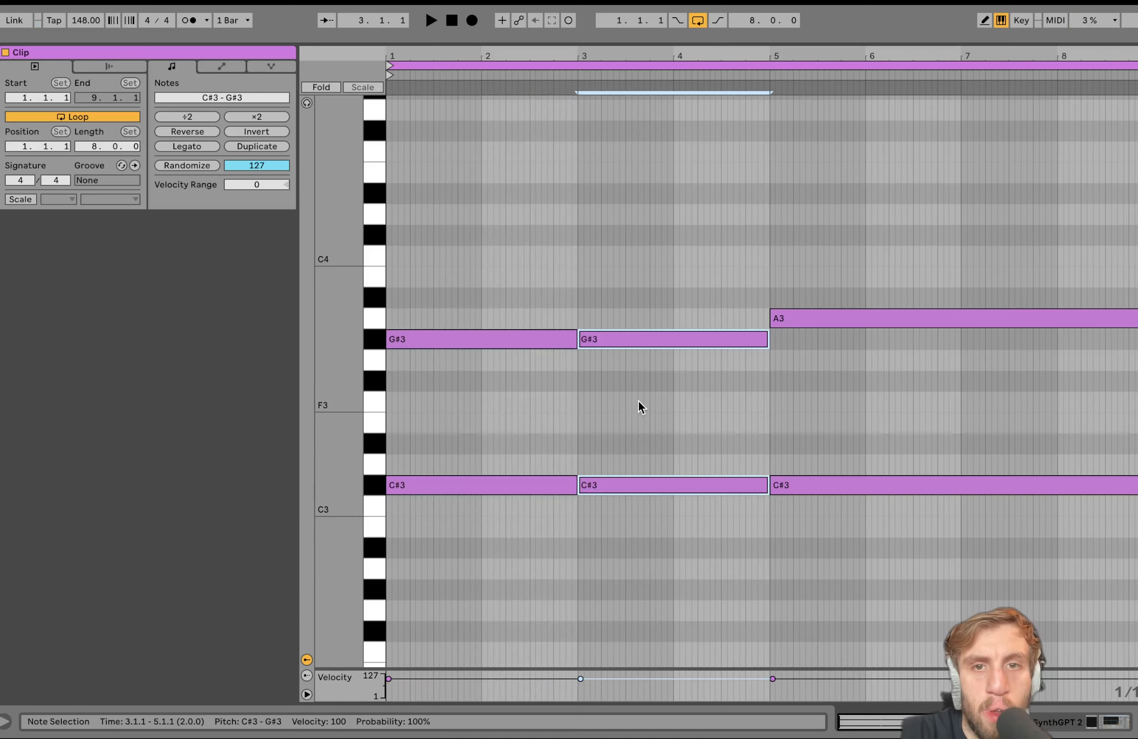
Step: Raise the pad clip's upper note at bar 3 to A3, and replace the notes from bar 5 on with a duplicate of the first four bars
{"action": "key", "text": "Up"}
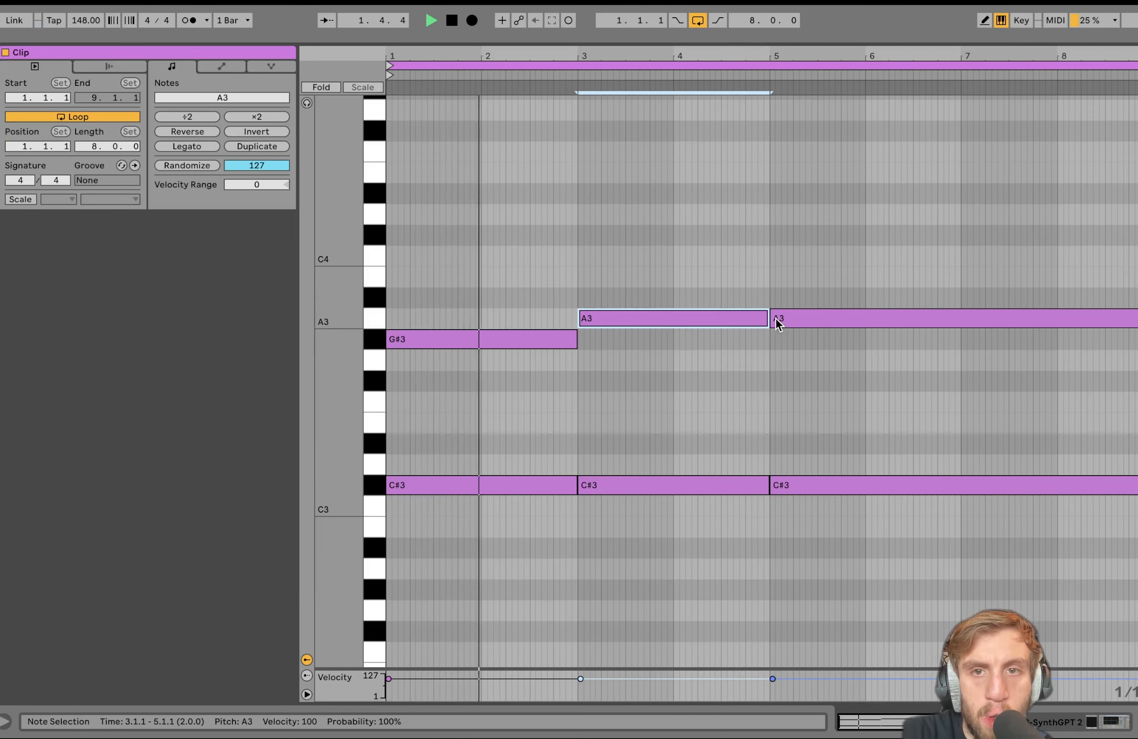
{"action": "left_click_drag", "start_coordinate": [803, 319], "coordinate": [802, 381]}
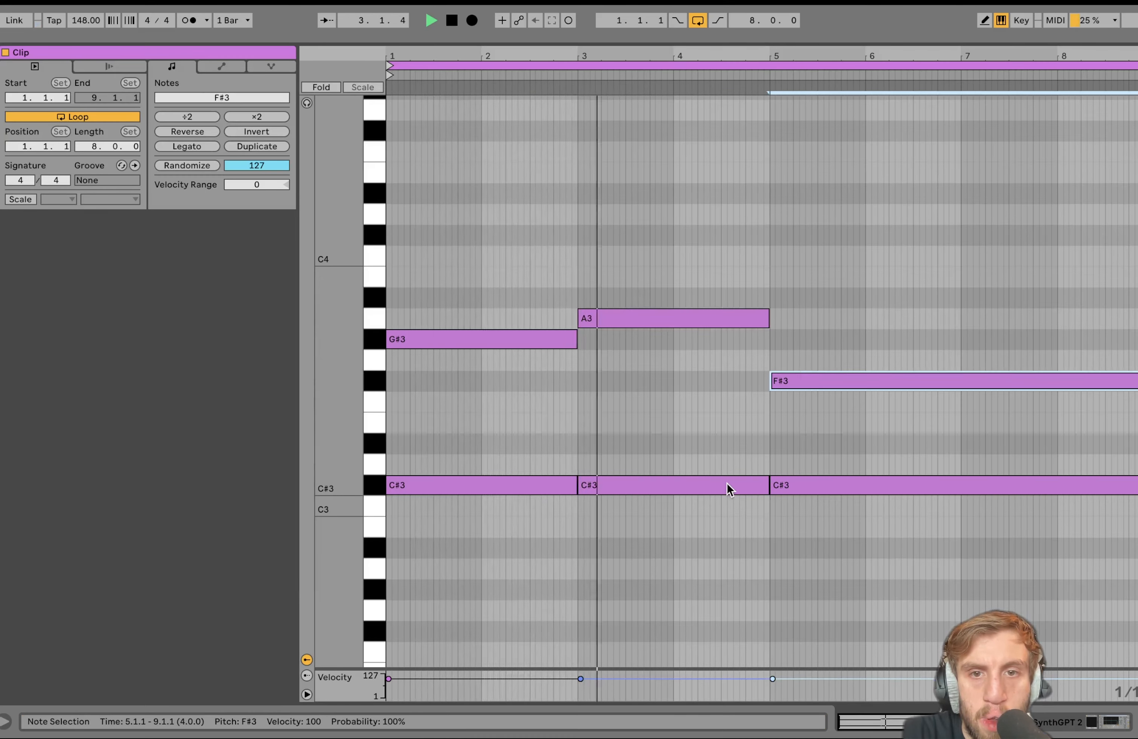
{"action": "left_click_drag", "start_coordinate": [826, 317], "coordinate": [955, 544]}
{"action": "key", "text": "Delete"}
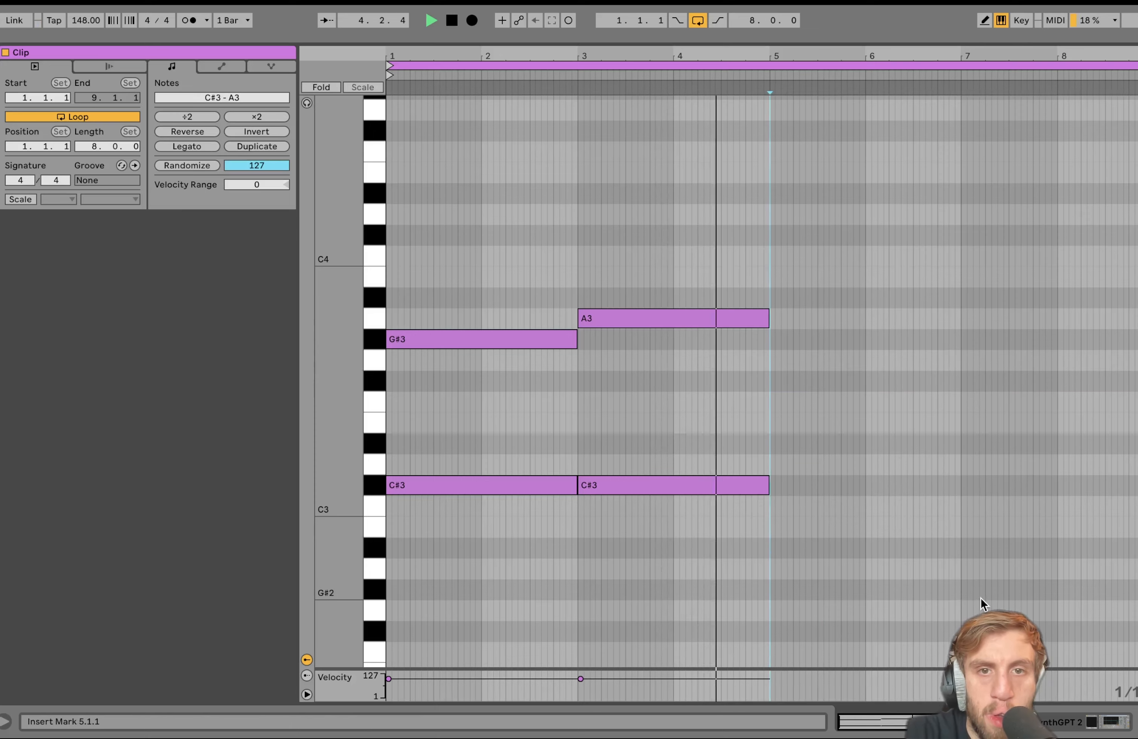
{"action": "key", "text": "space"}
{"action": "key", "text": "ctrl+a"}
{"action": "key", "text": "ctrl+d"}
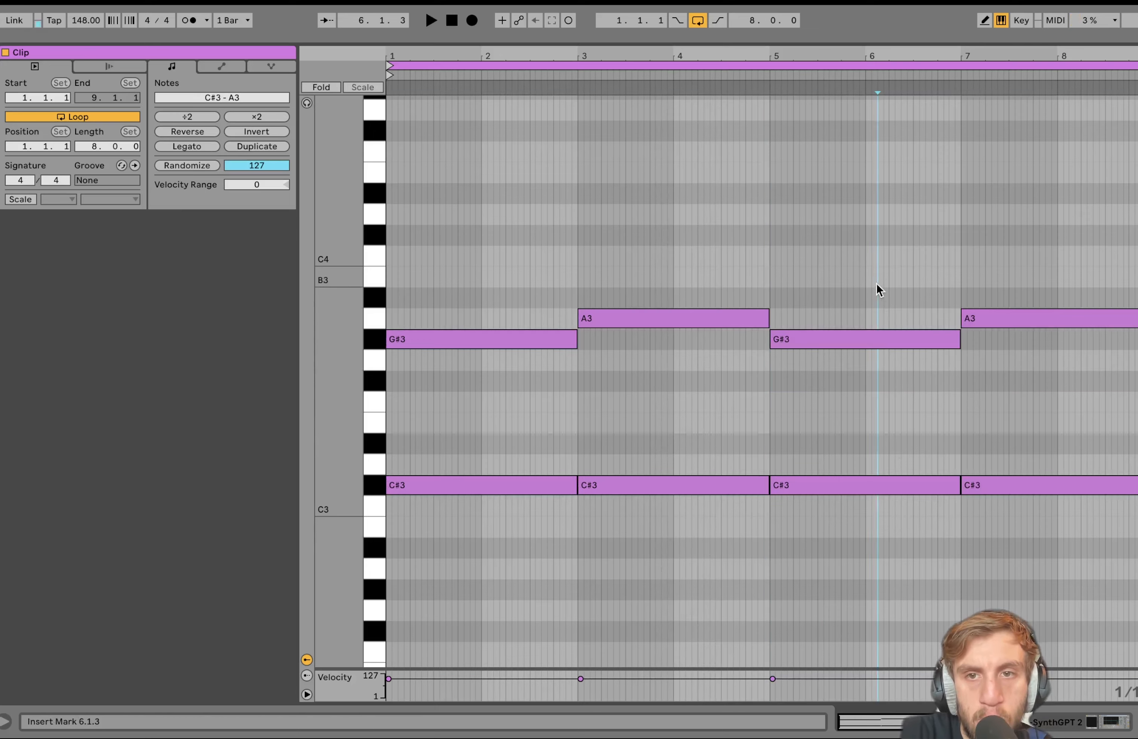
Step: Lower the pad clip's upper note at bar 5 to F#3 and the upper note at bar 7 to G#3
{"action": "left_click_drag", "start_coordinate": [875, 282], "coordinate": [875, 404]}
{"action": "key", "text": "Down"}
{"action": "key", "text": "Down"}
{"action": "key", "text": "space"}
{"action": "left_click_drag", "start_coordinate": [1023, 361], "coordinate": [1023, 230]}
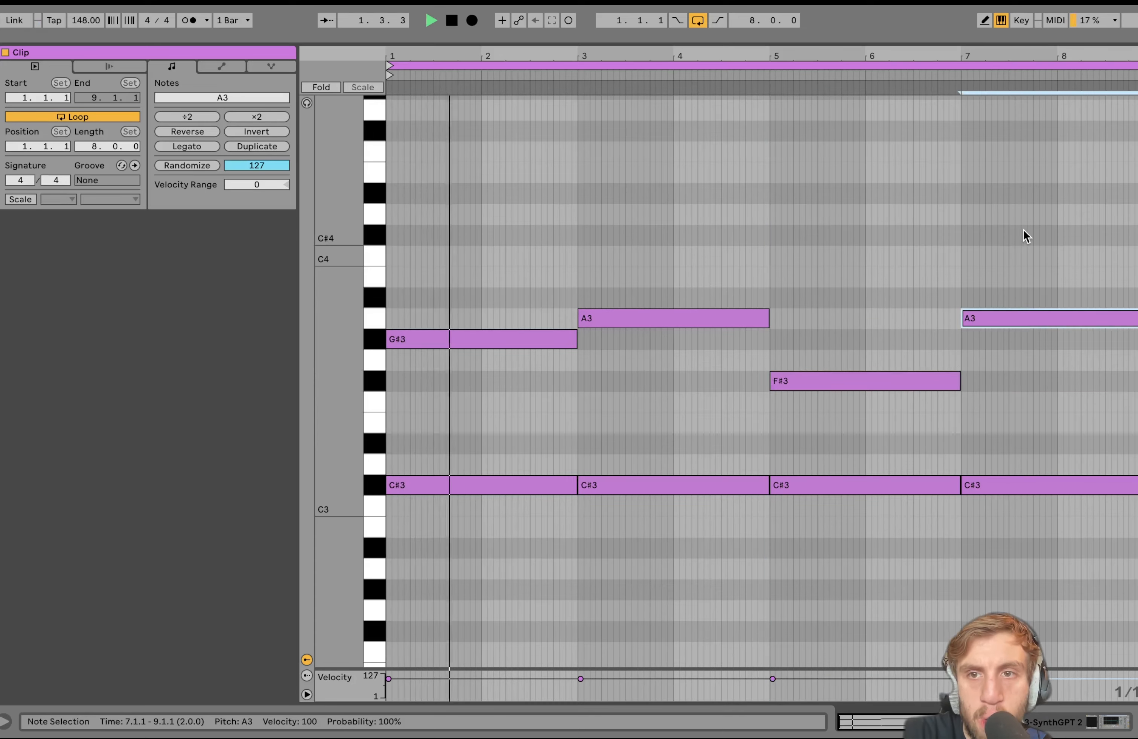
{"action": "key", "text": "Down"}
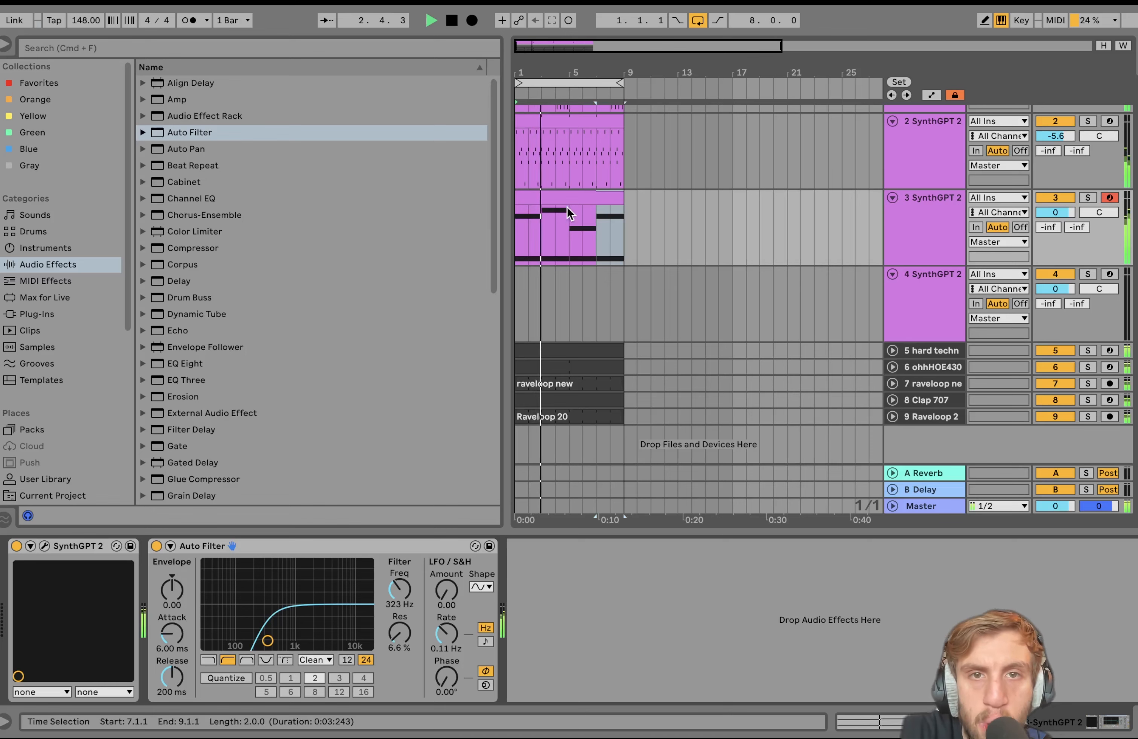
Step: Add a Reverb with a 9.65 s decay before track 3's Auto Filter, and an Auto Pan after the filter
{"action": "scroll", "coordinate": [253, 361], "scroll_direction": "down", "scroll_amount": 10}
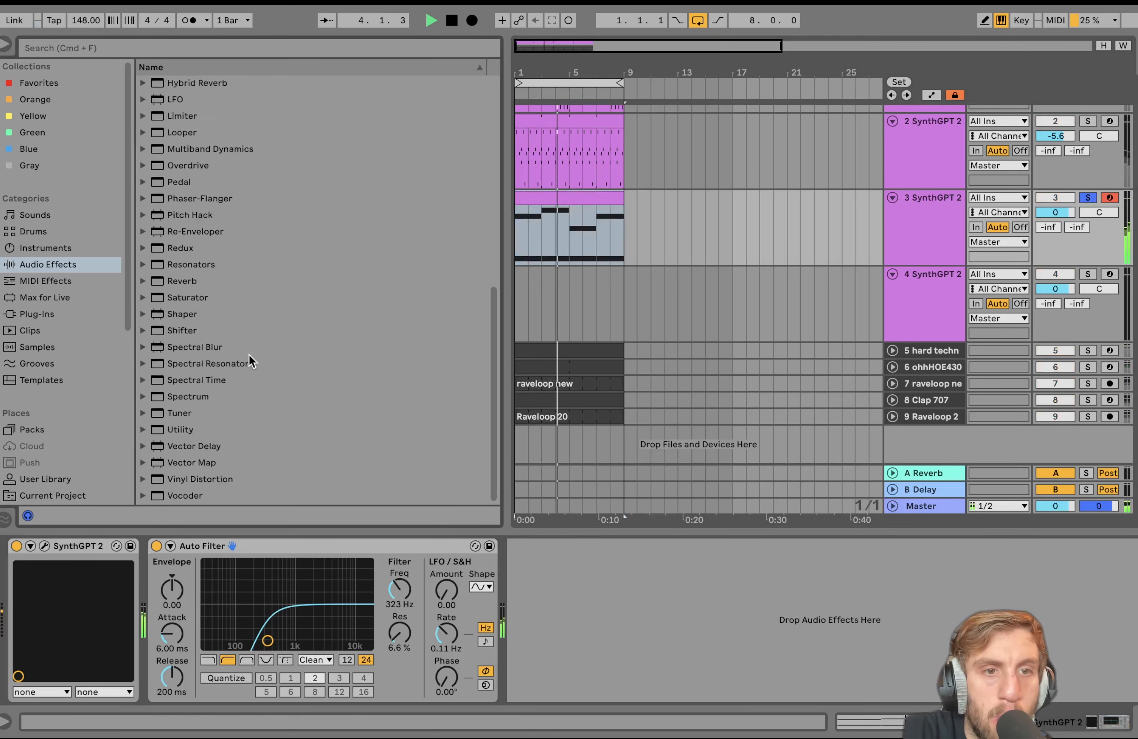
{"action": "double_click", "coordinate": [182, 281]}
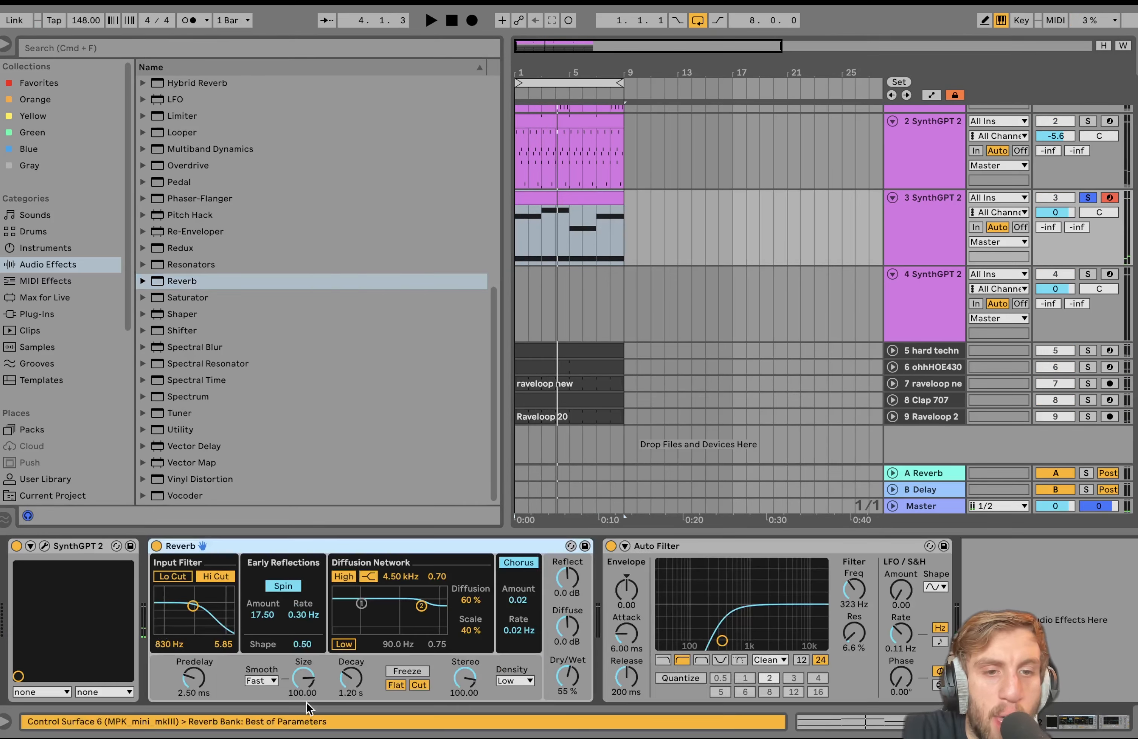
{"action": "scroll", "coordinate": [338, 165], "scroll_direction": "up", "scroll_amount": 10}
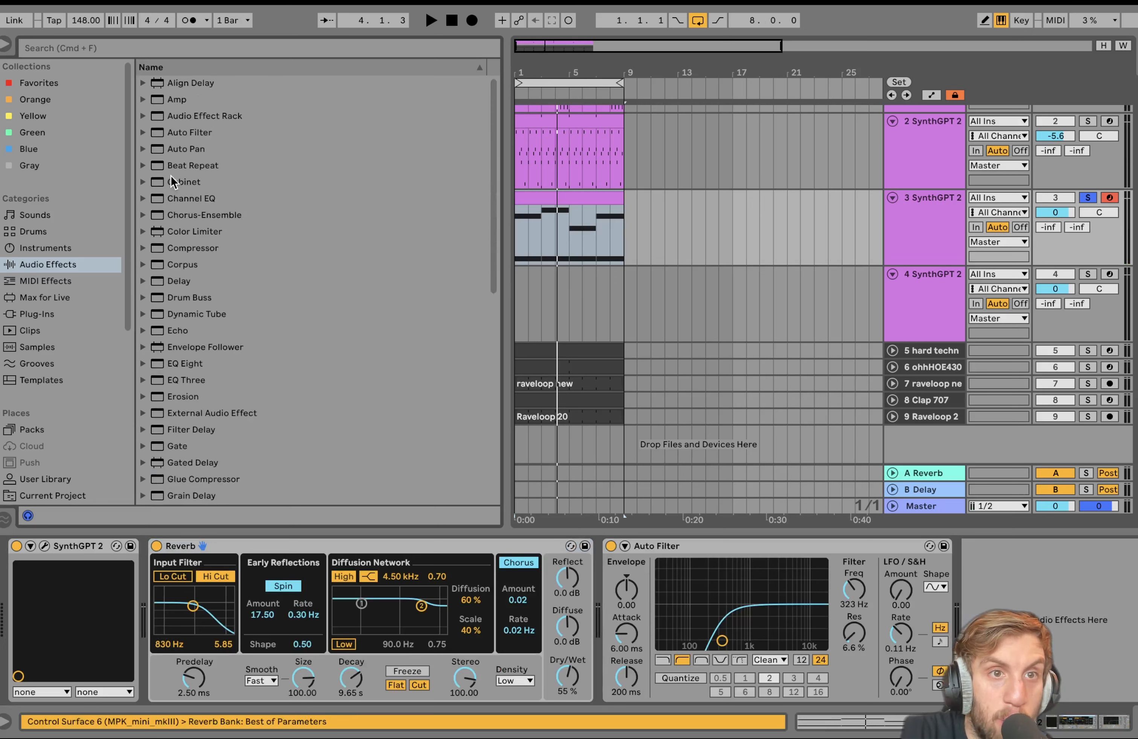
{"action": "left_click", "coordinate": [192, 149]}
{"action": "double_click", "coordinate": [192, 149]}
{"action": "key", "text": "space"}
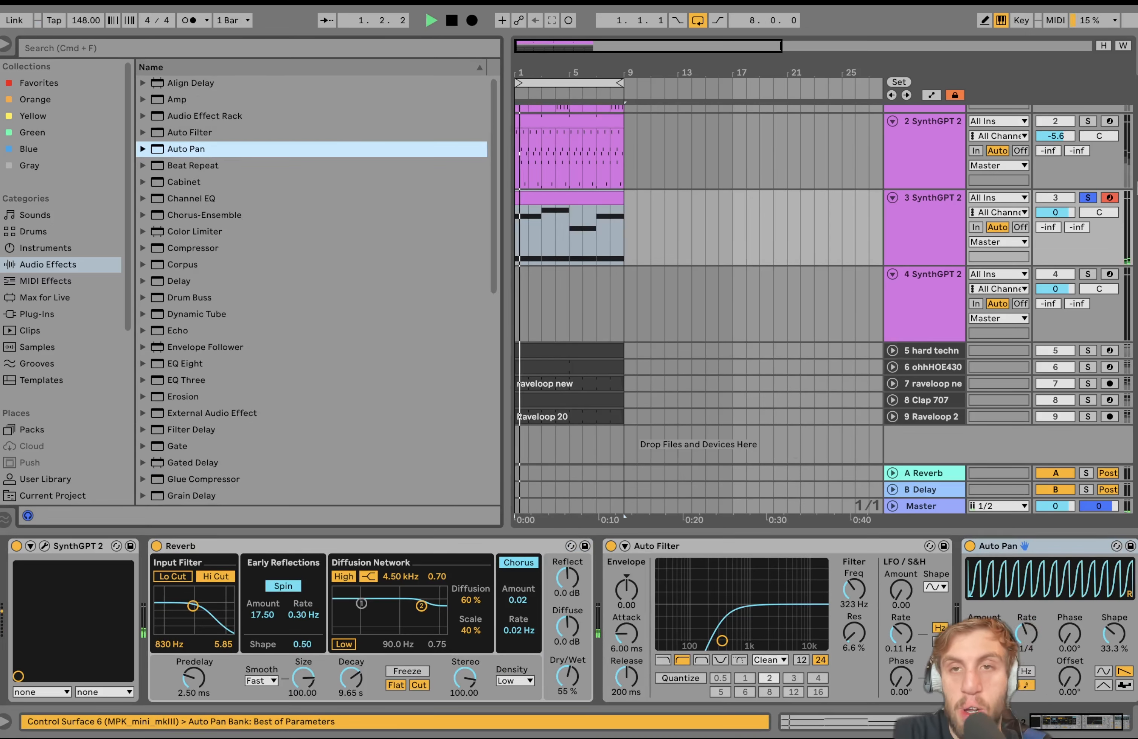
Step: Unsolo track 3 and balance the volumes during playback, with track 3 at -1.2 dB and track 2 at -4.6 dB
{"action": "left_click", "coordinate": [1087, 197]}
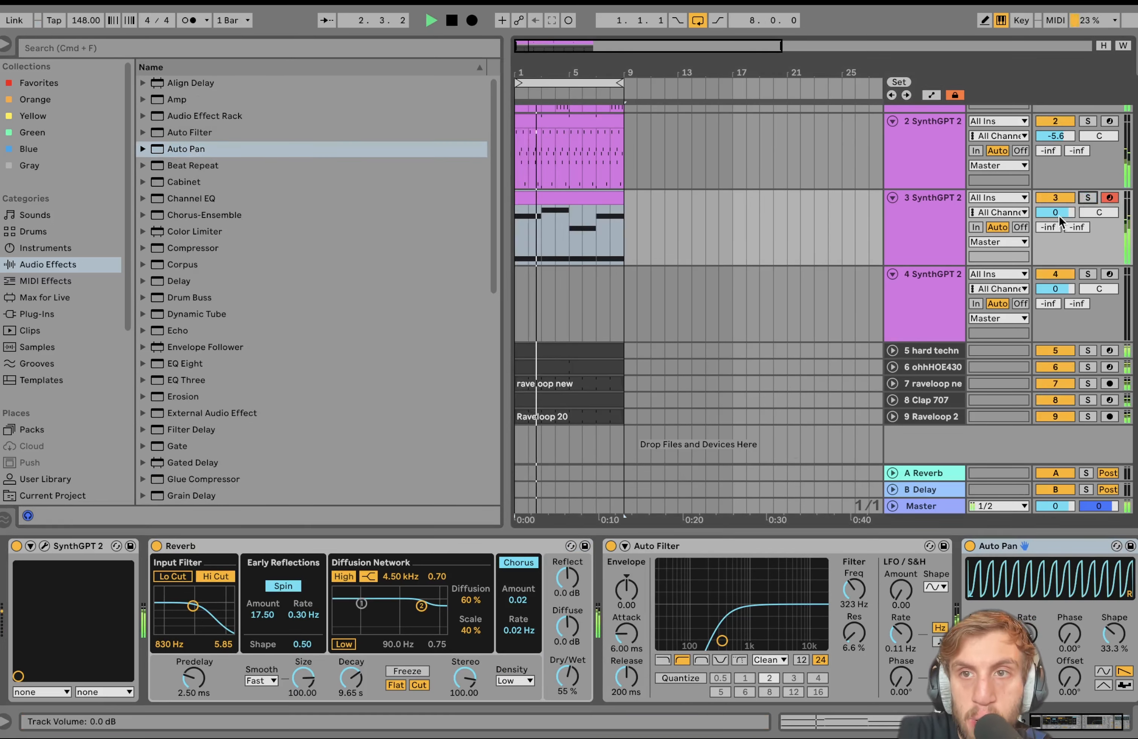
{"action": "left_click_drag", "start_coordinate": [1058, 214], "coordinate": [1058, 220]}
{"action": "left_click", "coordinate": [920, 302]}
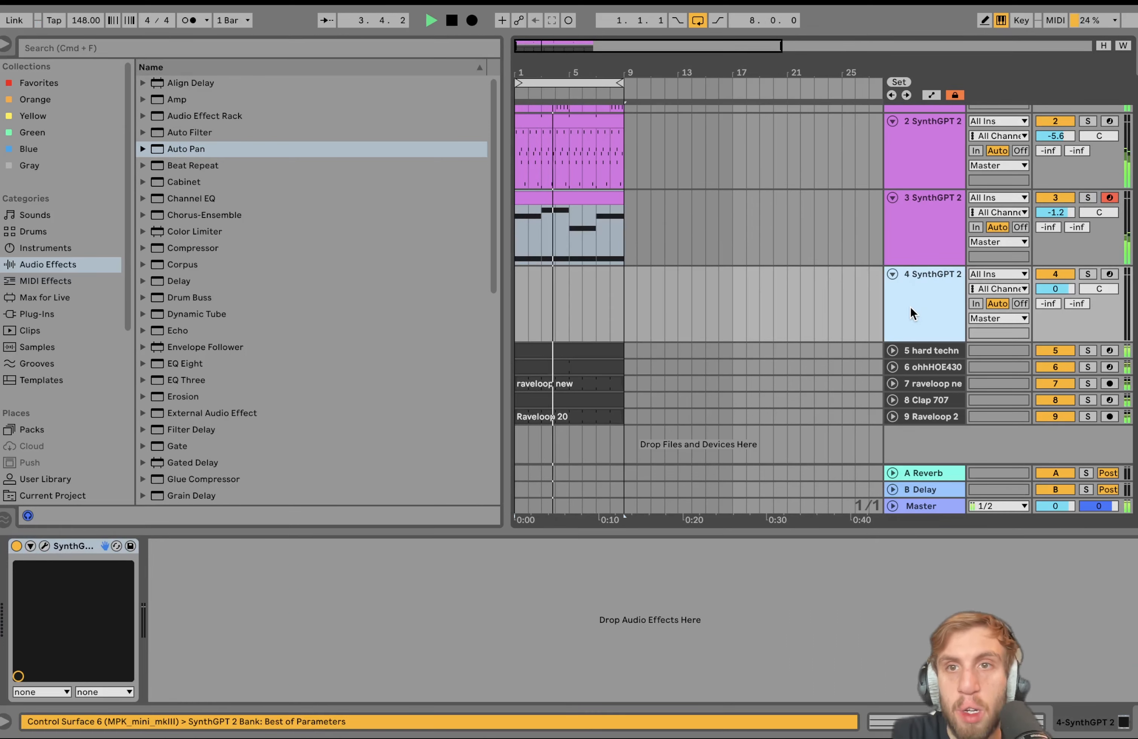
{"action": "scroll", "coordinate": [920, 301], "scroll_direction": "up", "scroll_amount": 3}
{"action": "left_click_drag", "start_coordinate": [1051, 213], "coordinate": [1052, 210]}
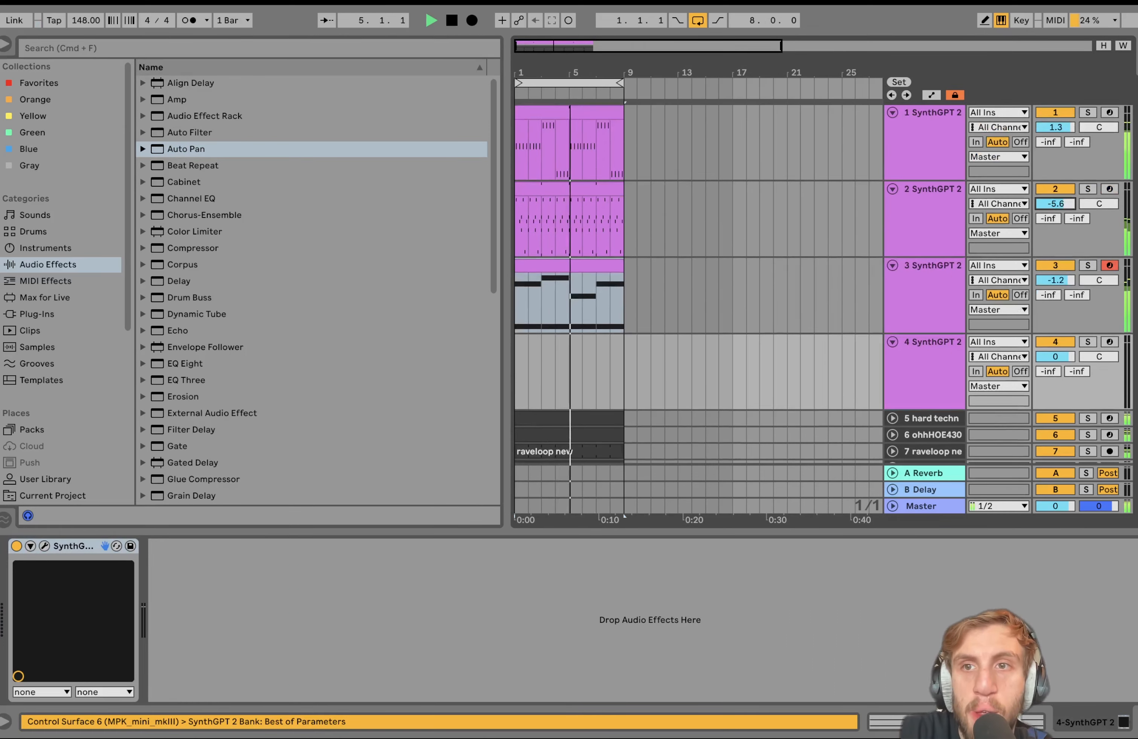
{"action": "left_click", "coordinate": [951, 235]}
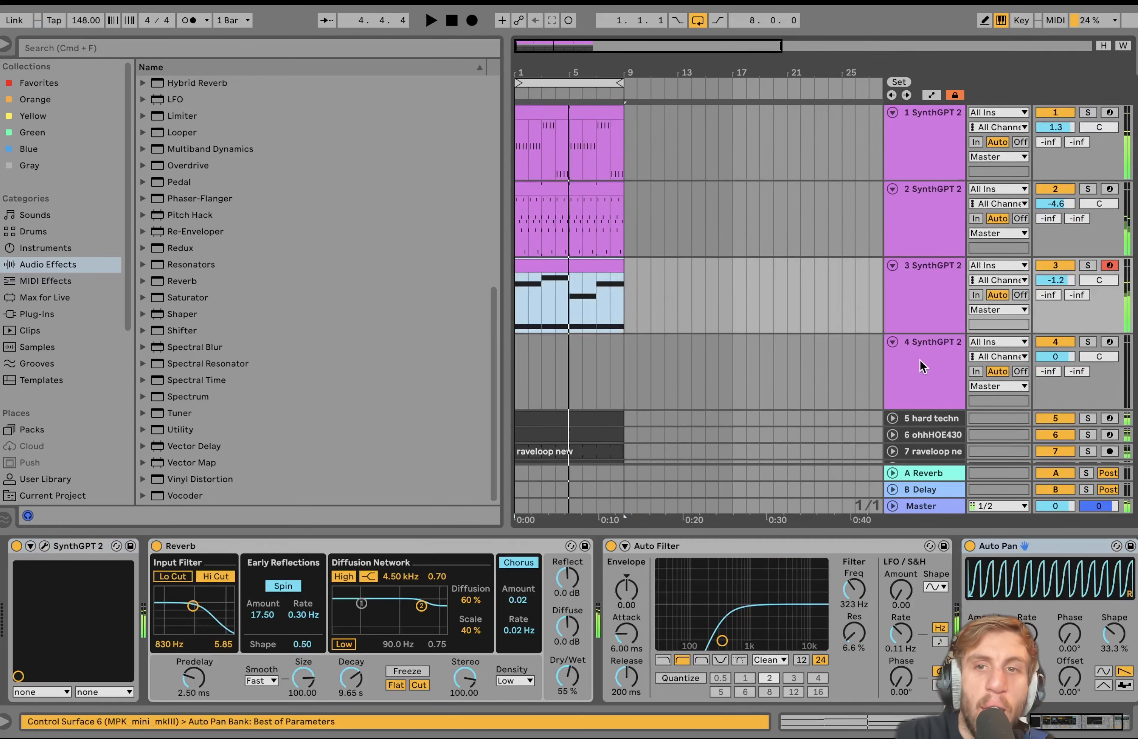
Step: Arm track 4 and generate a "fat synth lead" sound in its SynthGPT 2
{"action": "left_click", "coordinate": [927, 366]}
{"action": "left_click", "coordinate": [1109, 341]}
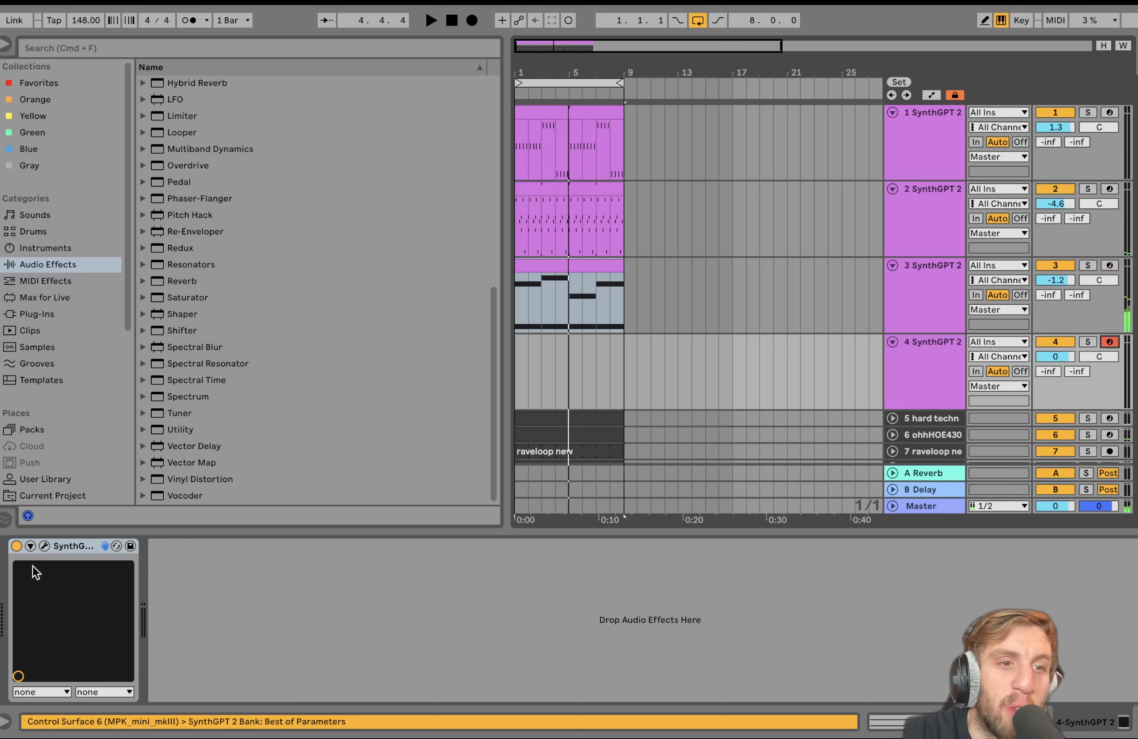
{"action": "left_click", "coordinate": [44, 547]}
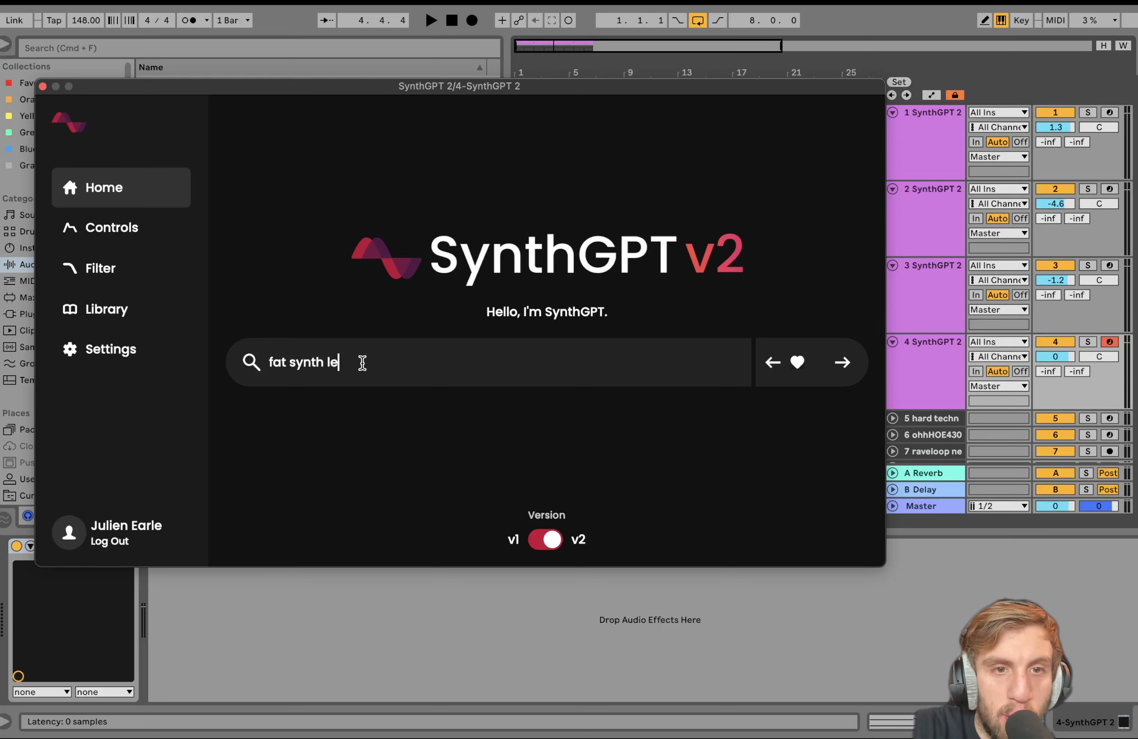
{"action": "key", "text": "Return"}
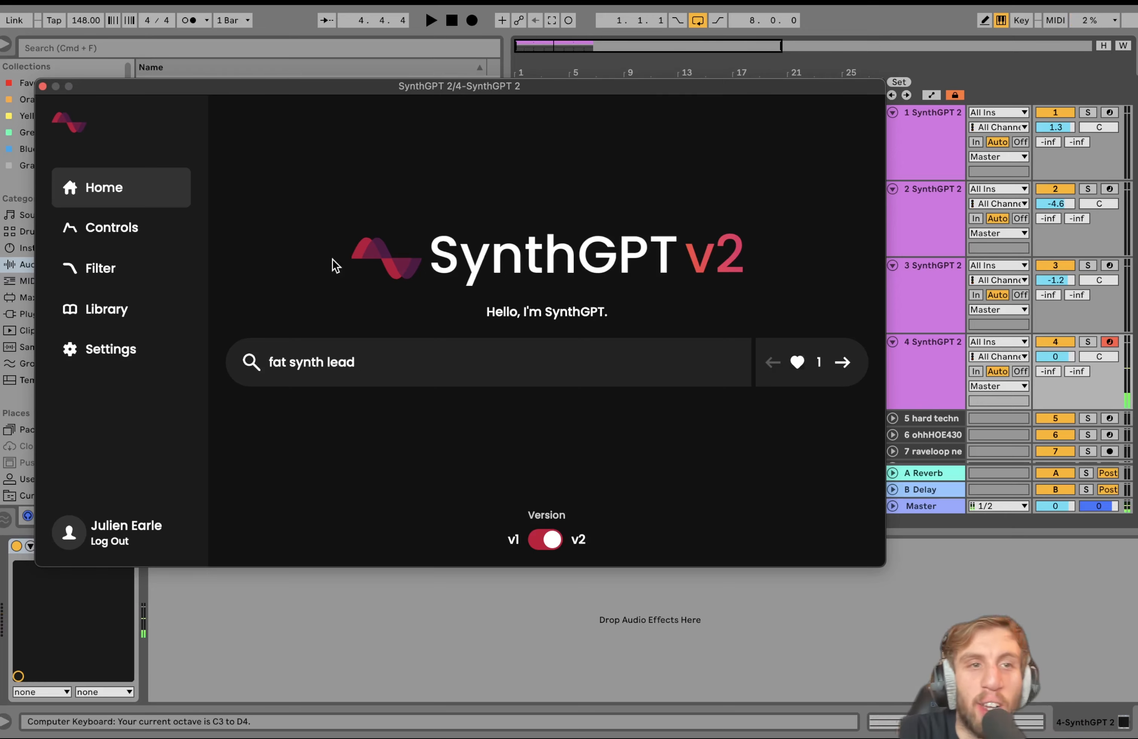
Step: Shape the lead sound's envelope in SynthGPT 2 with a shorter decay, a low sustain and a moderate release
{"action": "left_click", "coordinate": [124, 235]}
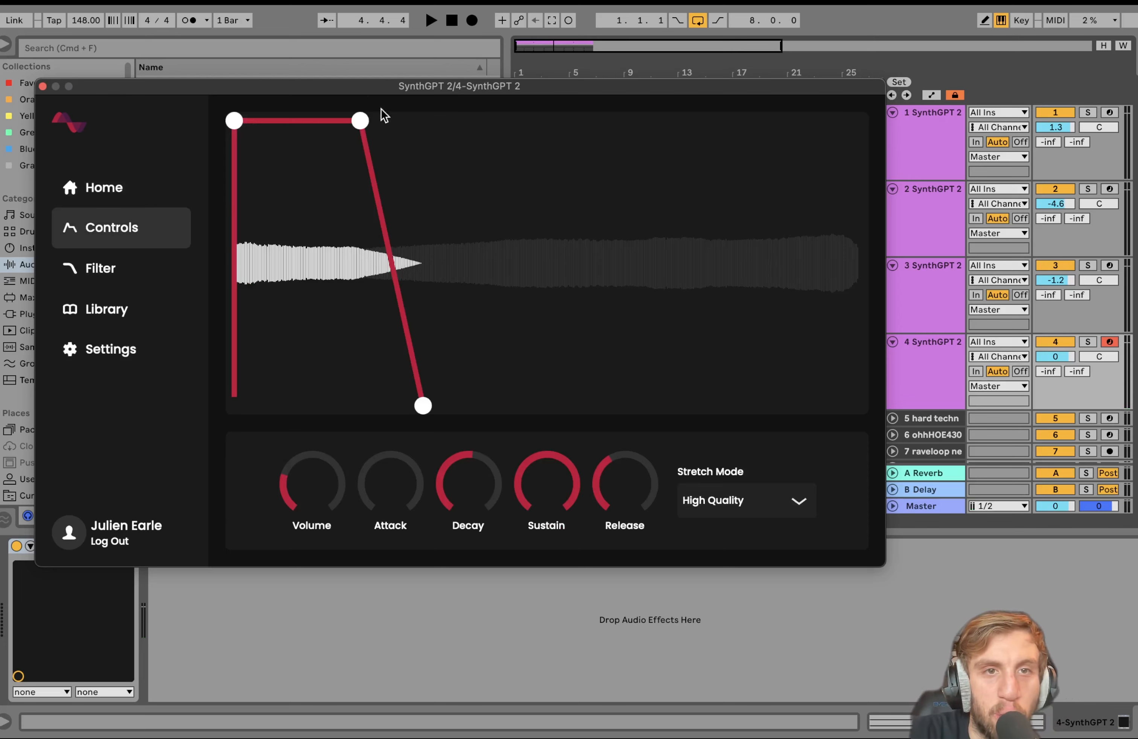
{"action": "left_click_drag", "start_coordinate": [360, 126], "coordinate": [306, 315]}
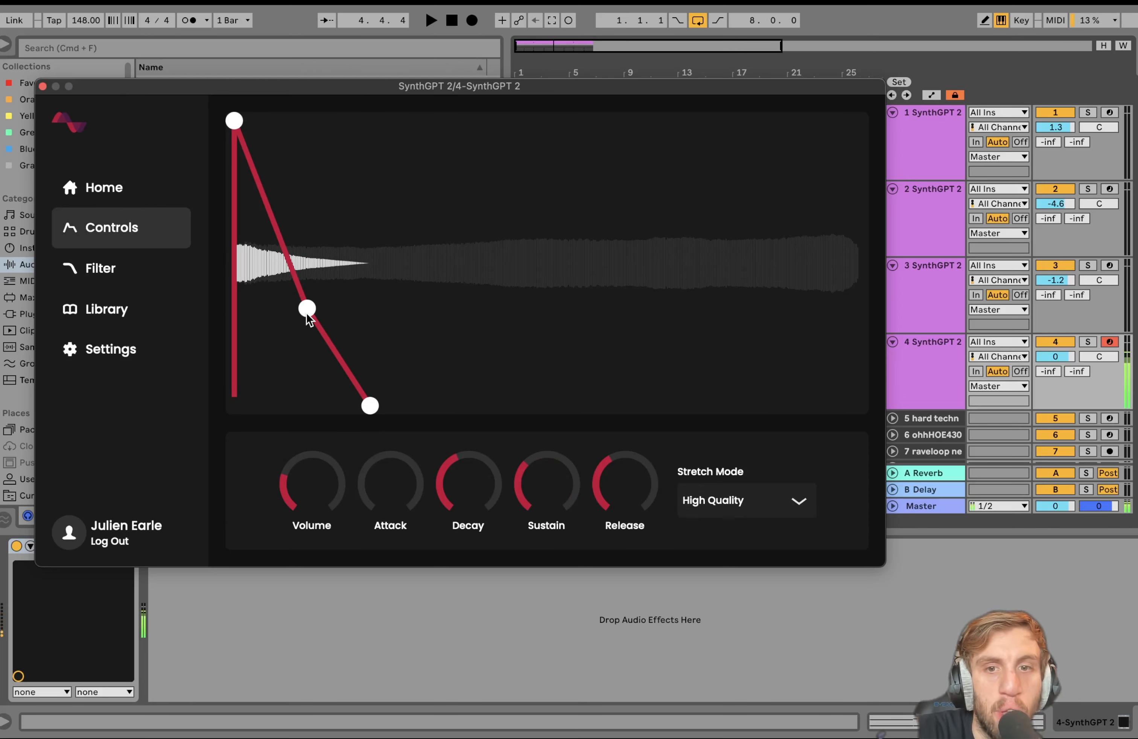
{"action": "left_click_drag", "start_coordinate": [630, 489], "coordinate": [630, 356]}
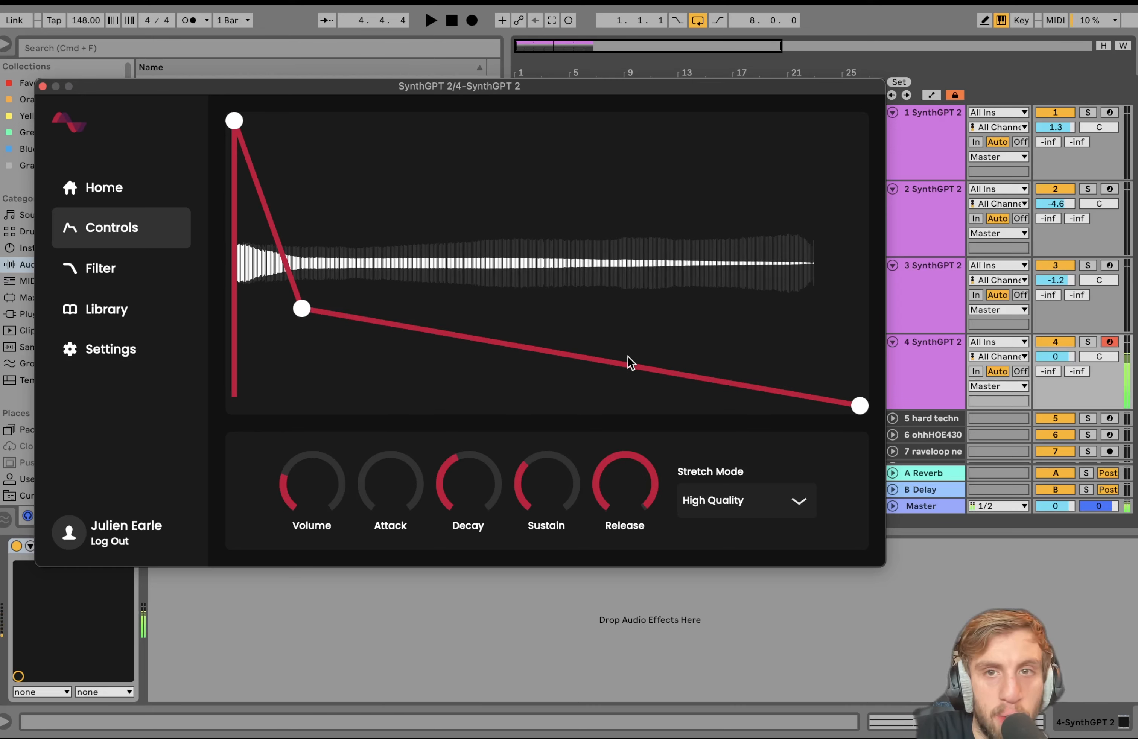
{"action": "left_click_drag", "start_coordinate": [860, 408], "coordinate": [431, 473]}
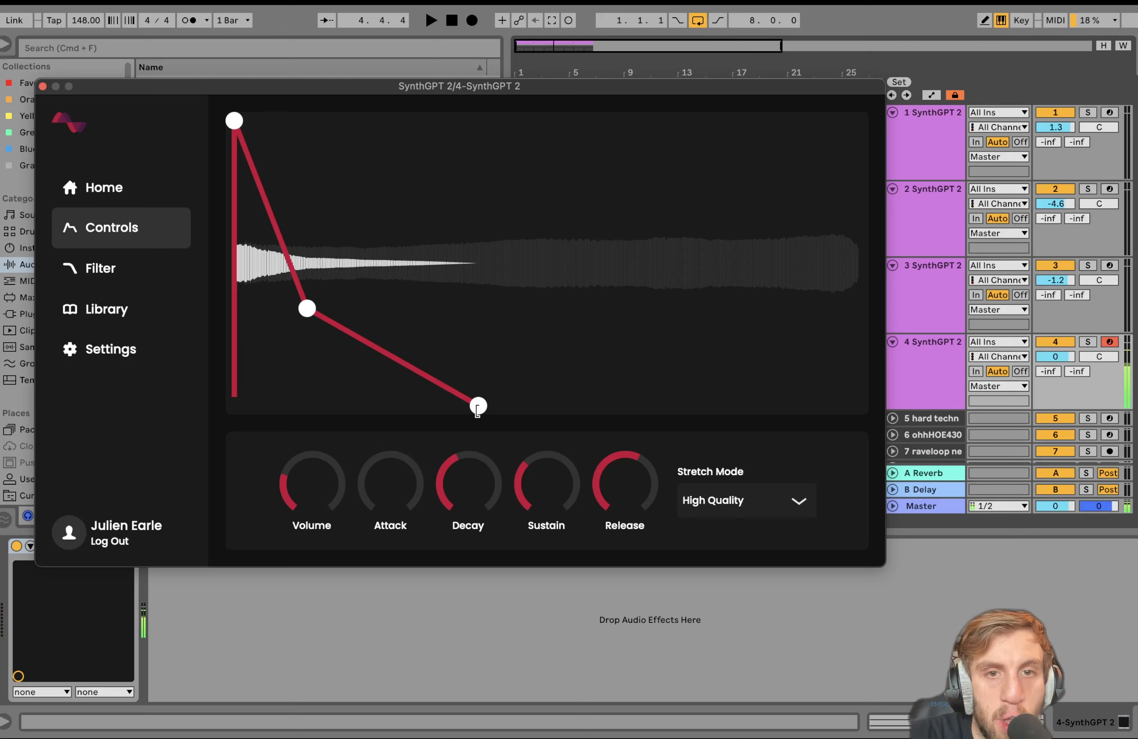
{"action": "left_click_drag", "start_coordinate": [477, 411], "coordinate": [370, 414]}
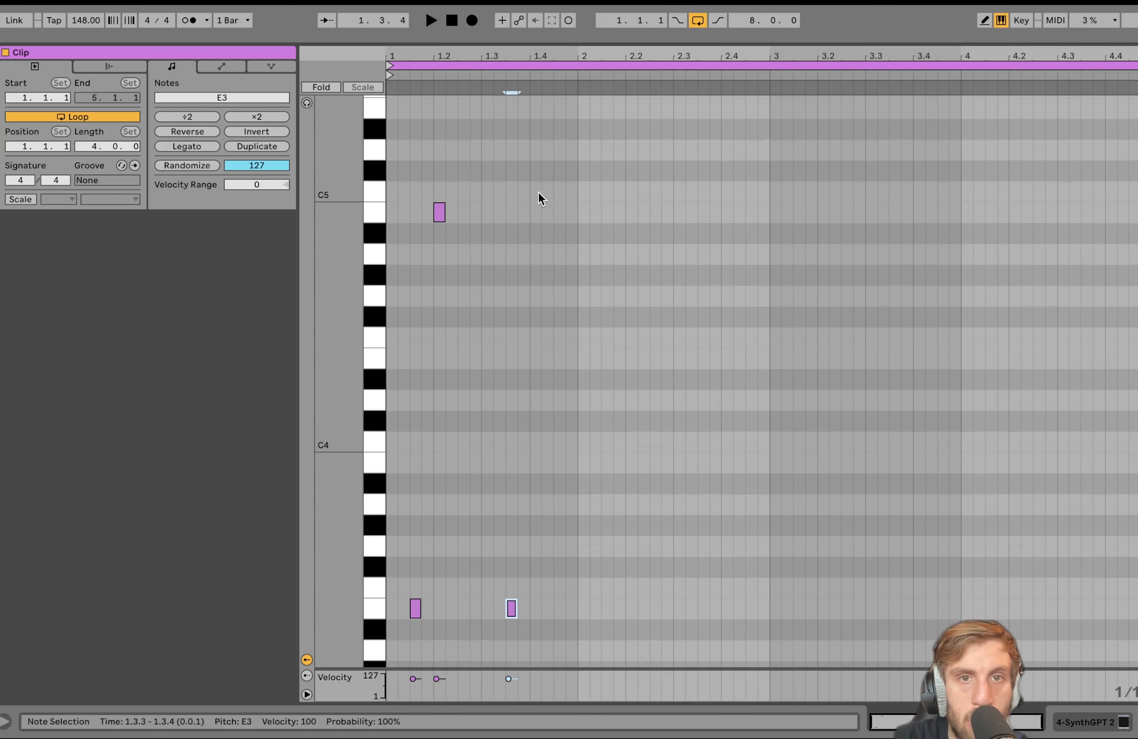
Step: Add a C5 note at 1.4.1 and an E3 note at 2.1.3 to the lead clip, playing the loop to check them
{"action": "double_click", "coordinate": [535, 191]}
{"action": "key", "text": "space"}
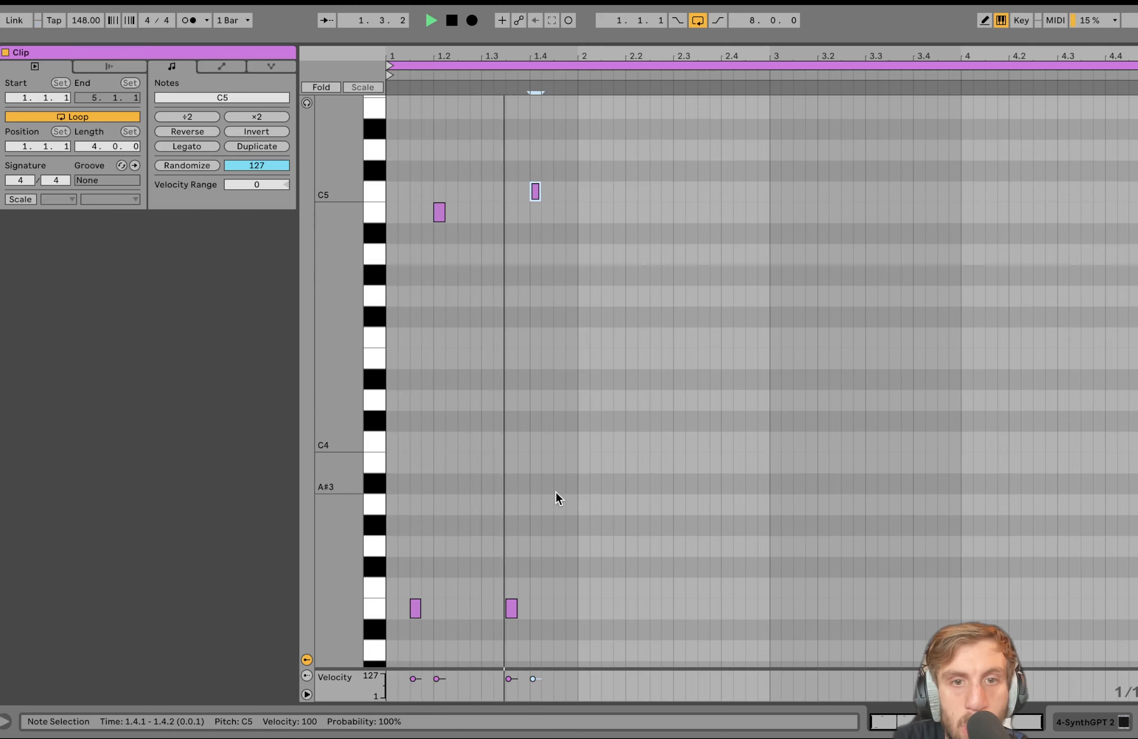
{"action": "double_click", "coordinate": [605, 608]}
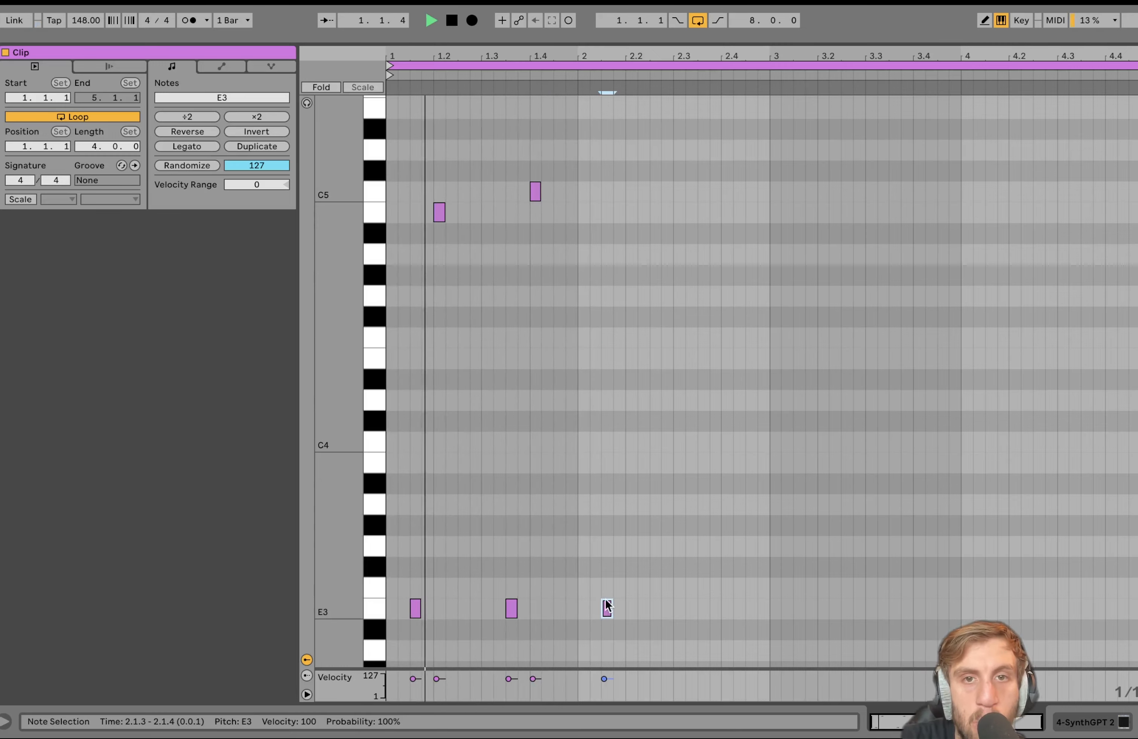
{"action": "key", "text": "space"}
Step: Try transposing all the lead notes down seven semitones to A2–F4 while auditioning the loop
{"action": "key", "text": "ctrl+a"}
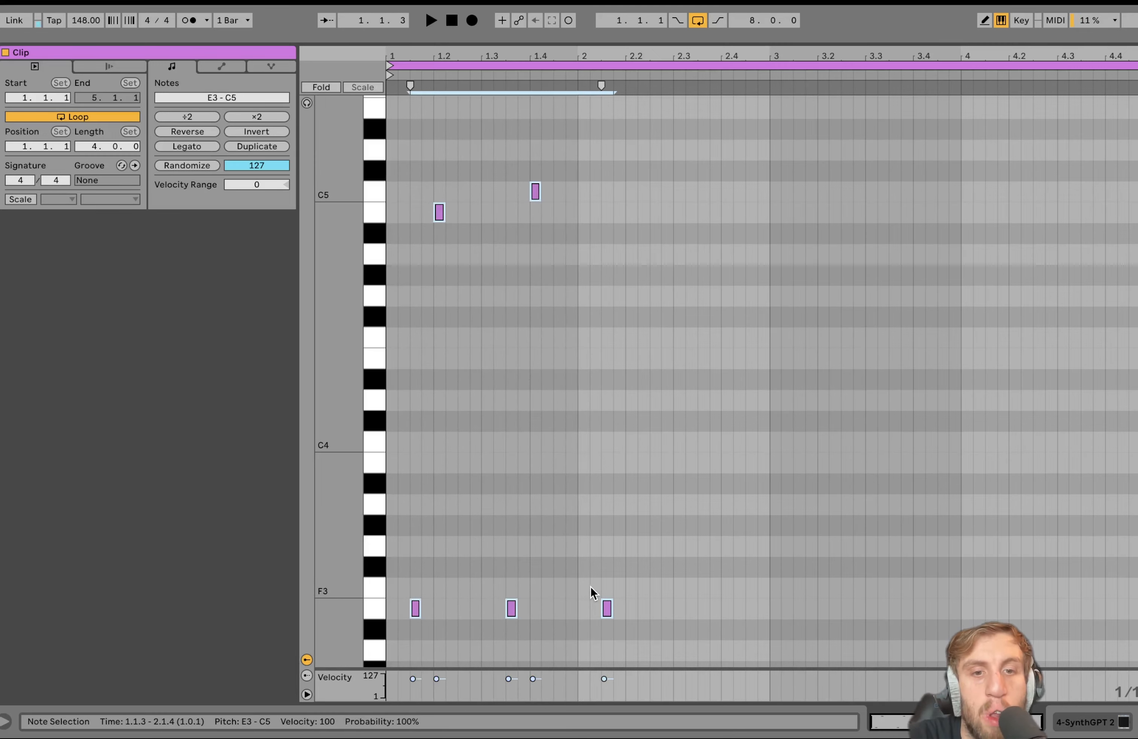
{"action": "key", "text": "space"}
{"action": "key", "text": "Down"}
{"action": "key", "text": "Down"}
{"action": "key", "text": "Down"}
{"action": "key", "text": "Down"}
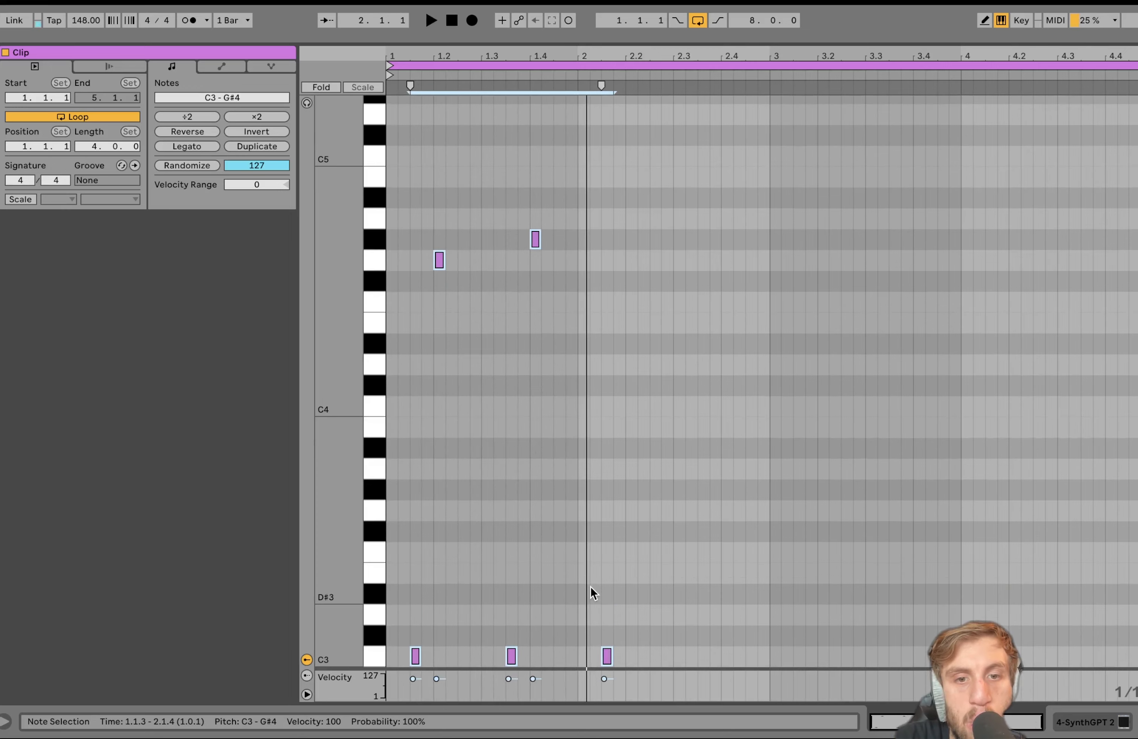
{"action": "key", "text": "space"}
{"action": "key", "text": "Down"}
{"action": "key", "text": "Down"}
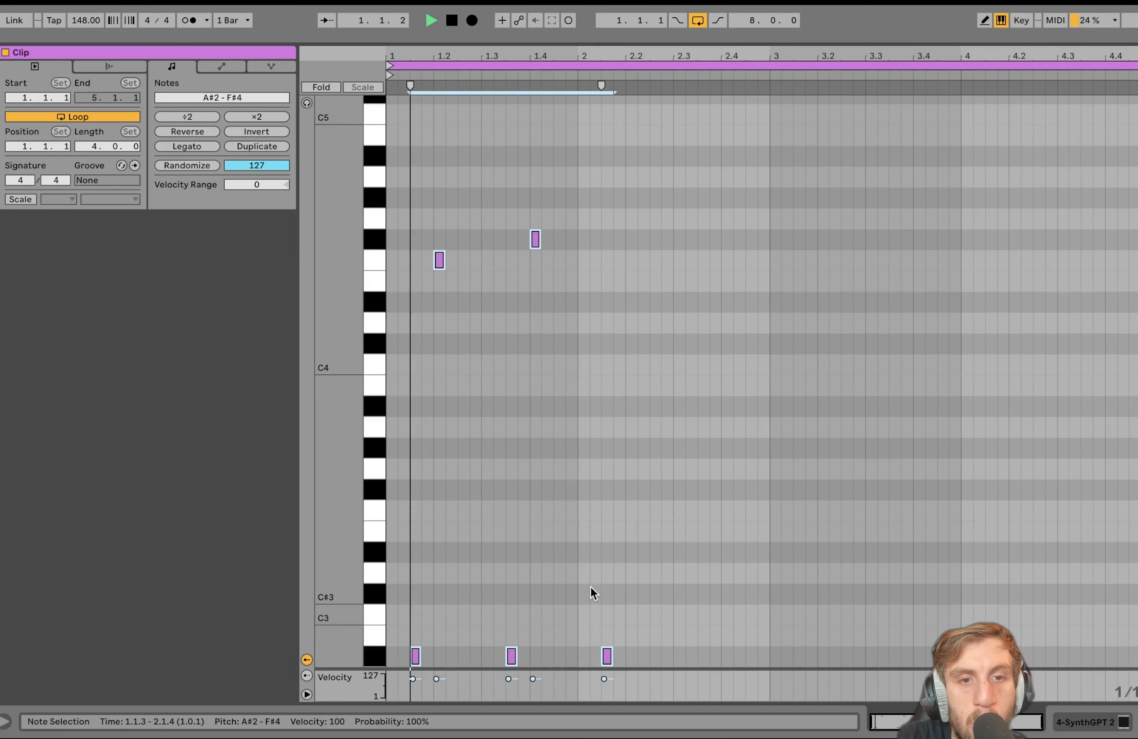
{"action": "key", "text": "Down"}
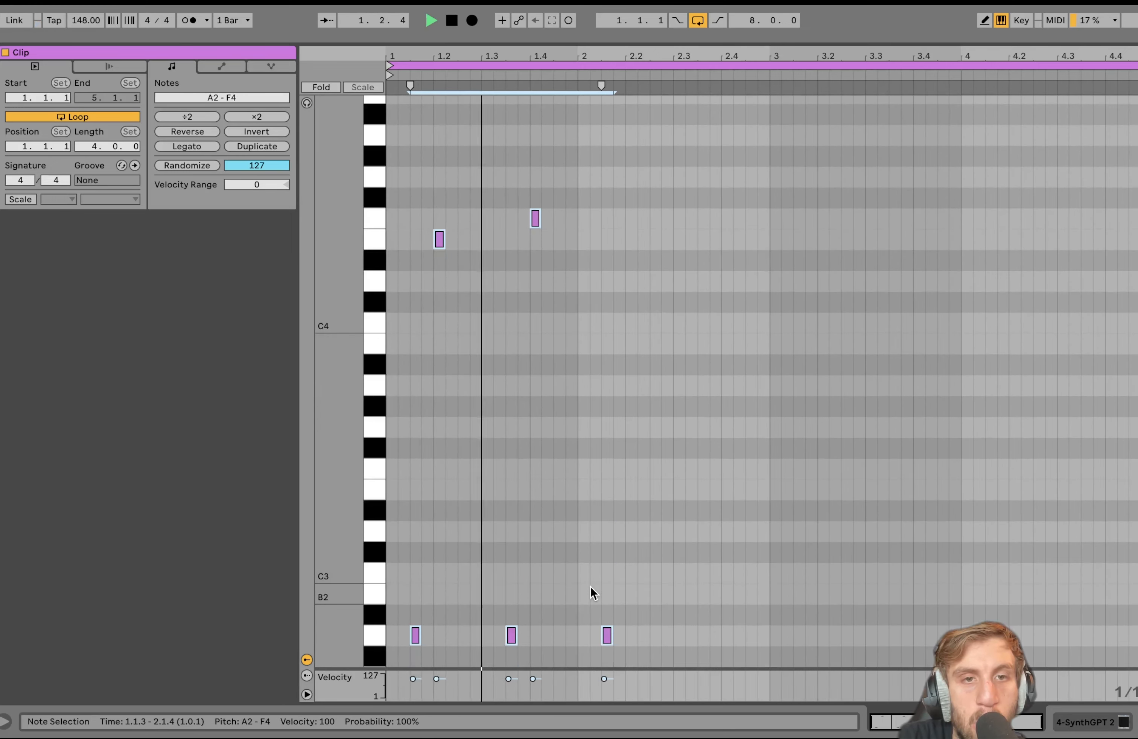
Step: Try the lead notes higher at A3–F5 and E4–C6 during playback, and bring them back down to E3–C5
{"action": "key", "text": "shift+Up"}
{"action": "key", "text": "space"}
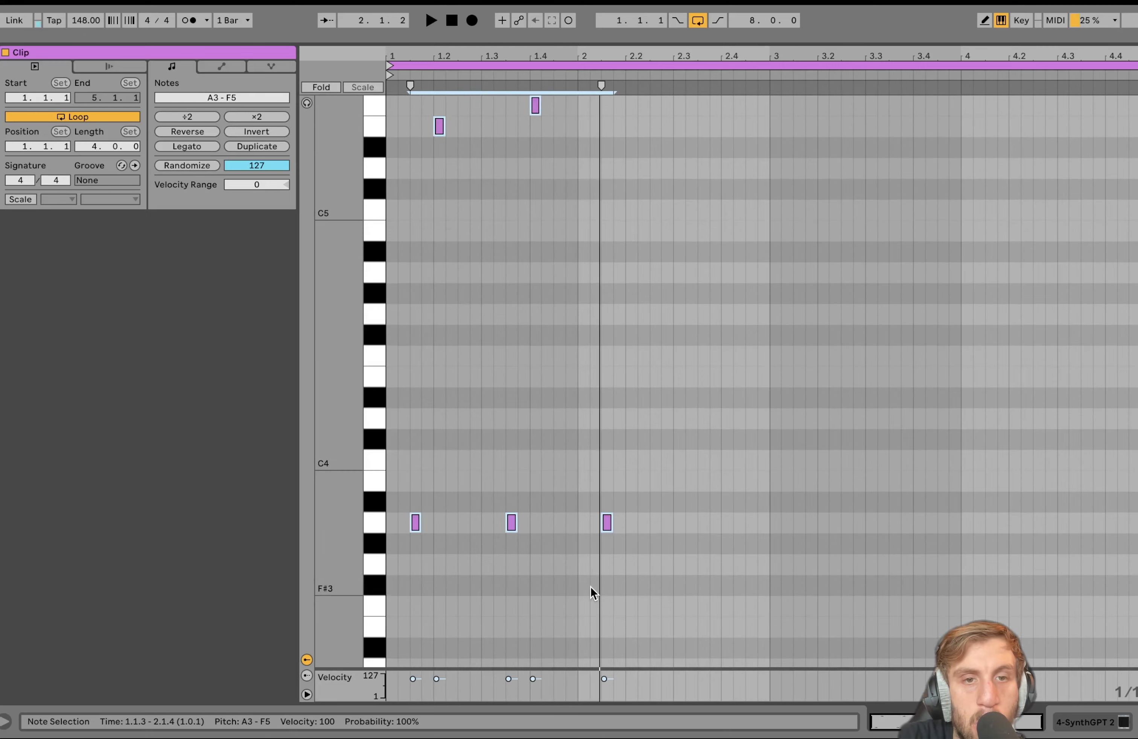
{"action": "key", "text": "Up"}
{"action": "key", "text": "Up"}
{"action": "key", "text": "Up"}
{"action": "key", "text": "Up"}
{"action": "key", "text": "Up"}
{"action": "key", "text": "Up"}
{"action": "key", "text": "Up"}
{"action": "key", "text": "space"}
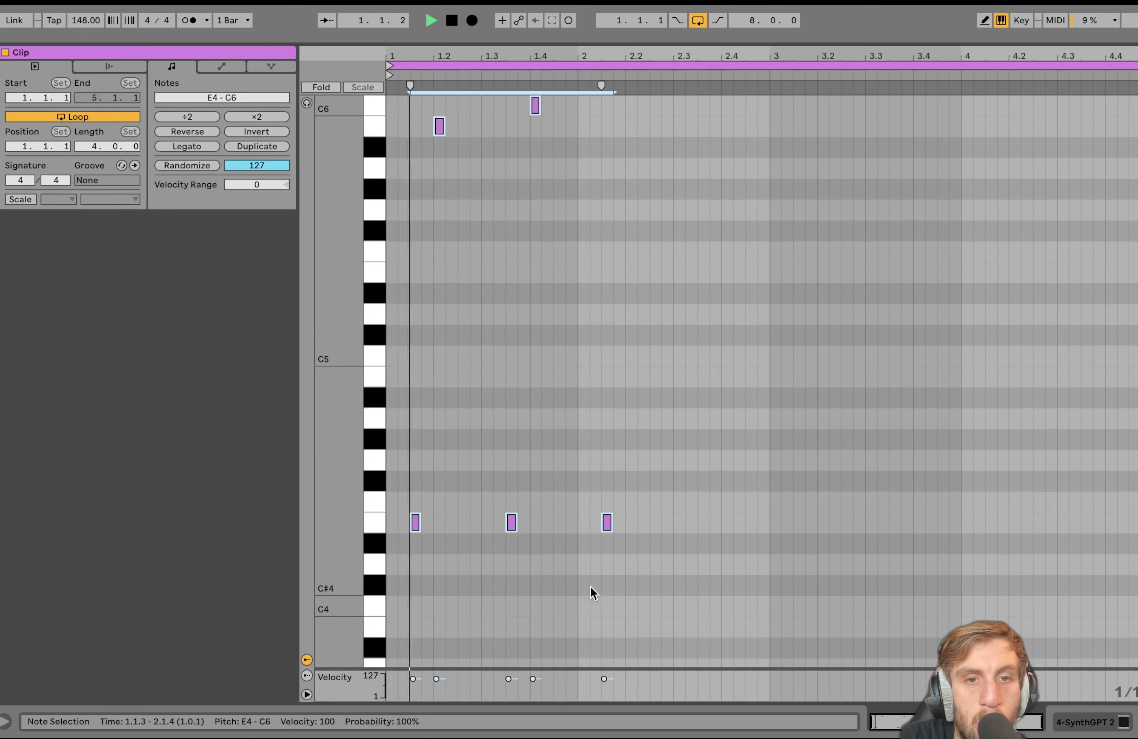
{"action": "key", "text": "shift+Down"}
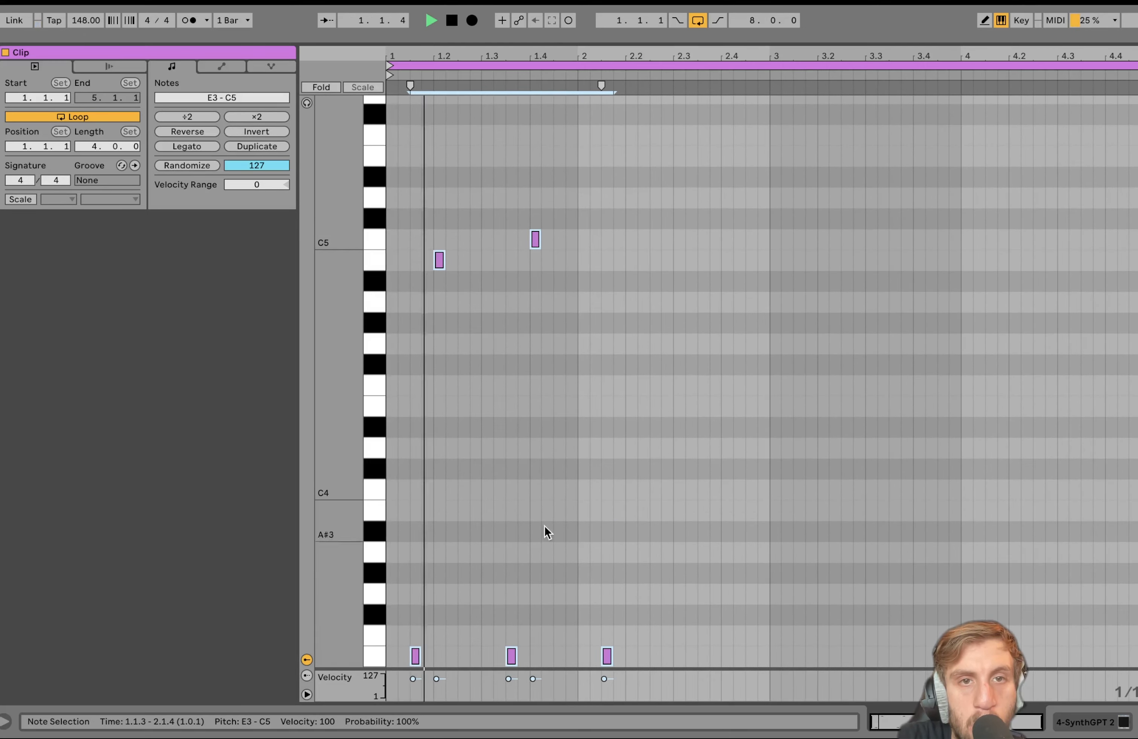
Step: Delete the lead clip's C5 note at 1.4.1, add a C5 note at 2.2.1 and restart playback to check it
{"action": "left_click_drag", "start_coordinate": [502, 231], "coordinate": [640, 244]}
{"action": "key", "text": "Delete"}
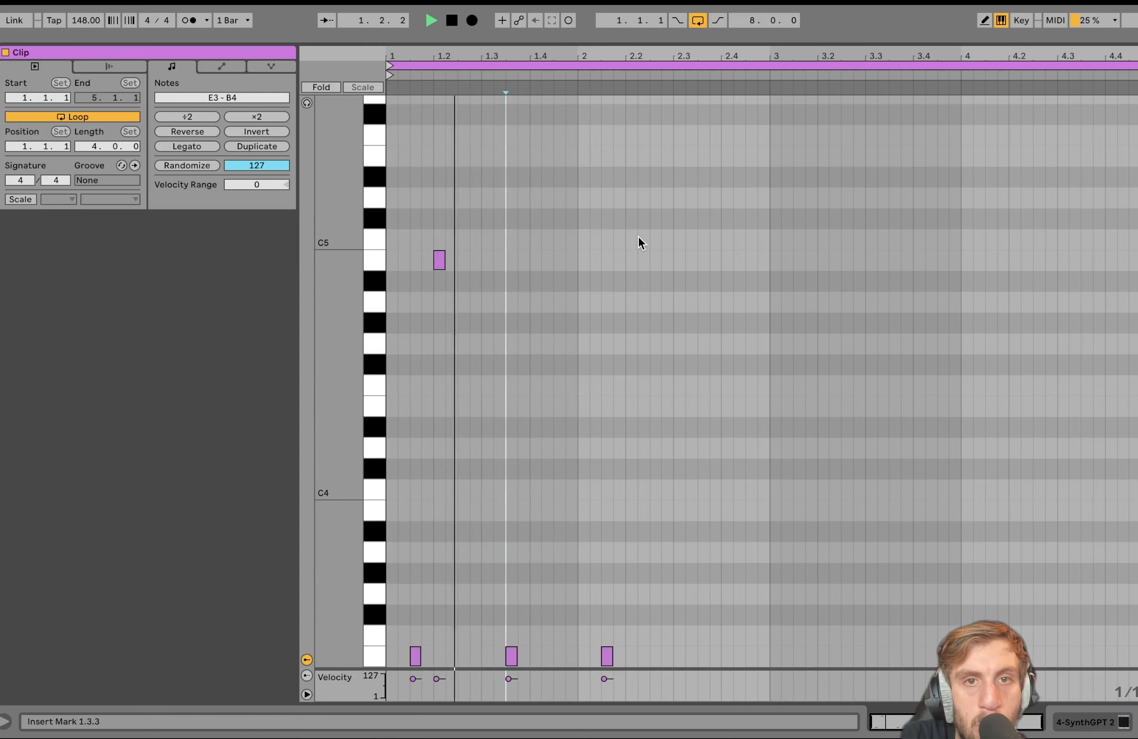
{"action": "key", "text": "space"}
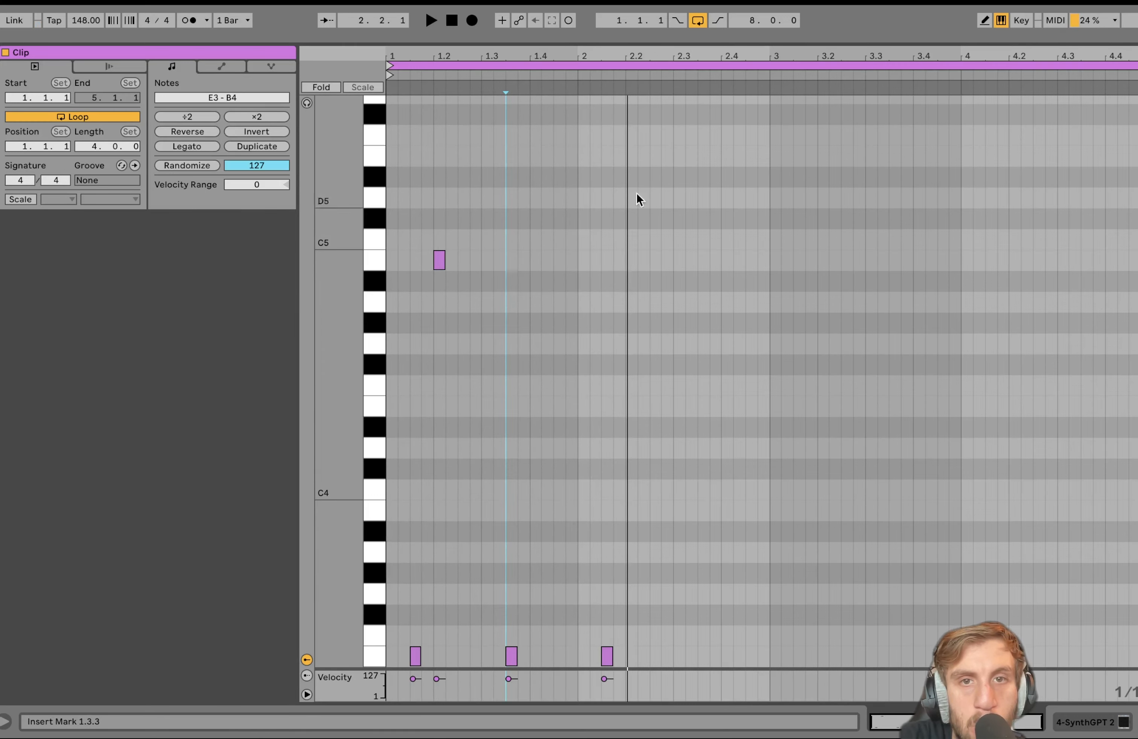
{"action": "double_click", "coordinate": [632, 243]}
{"action": "key", "text": "space"}
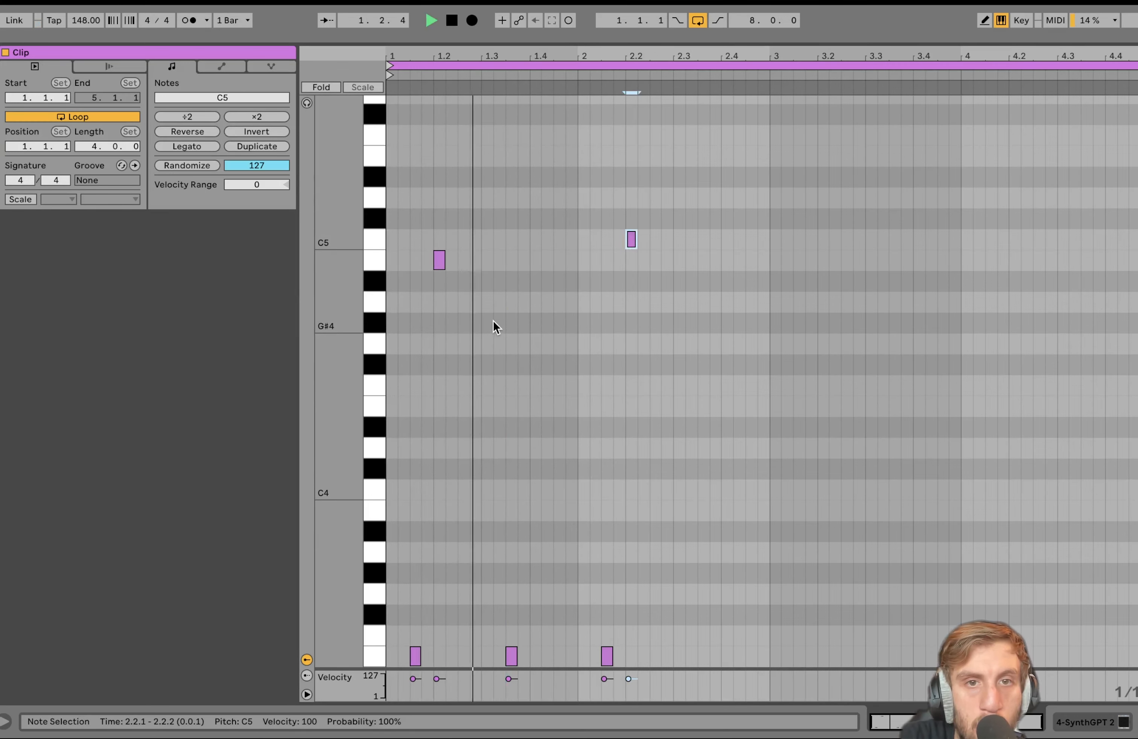
Step: Add an A4 note at 1.3.1 to the lead clip and extend the lead part to fill all eight bars
{"action": "key", "text": "space"}
{"action": "left_click", "coordinate": [492, 305]}
{"action": "key", "text": "space"}
{"action": "double_click", "coordinate": [485, 302]}
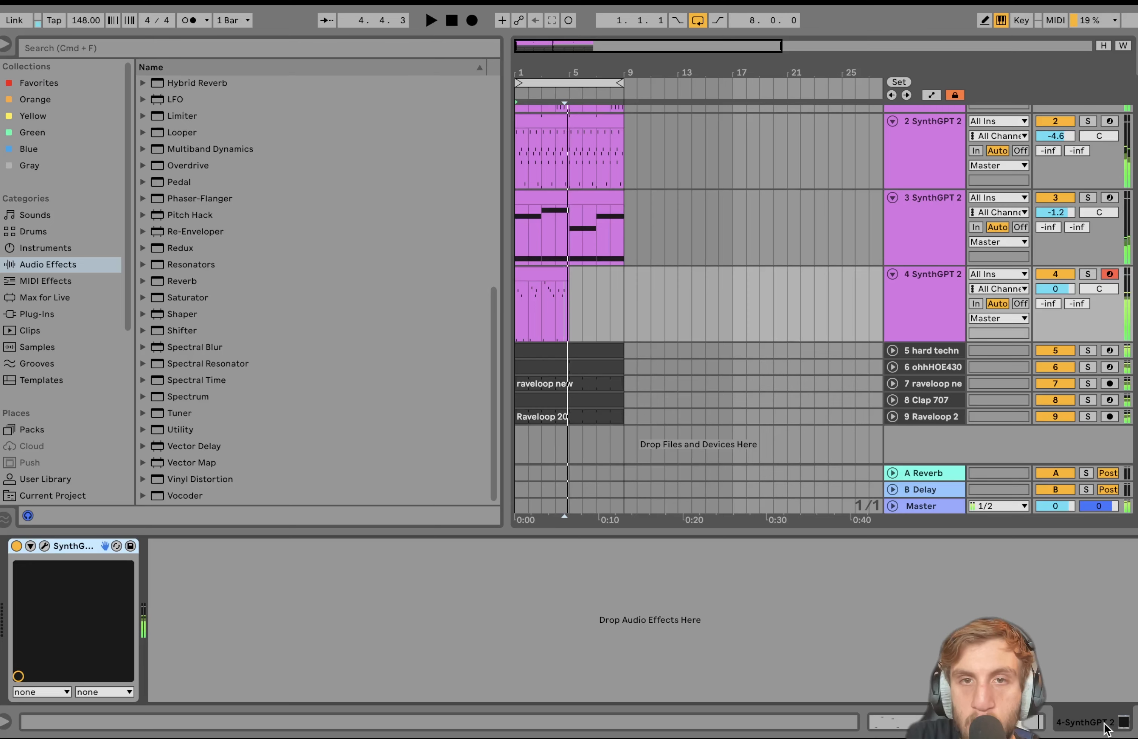
{"action": "left_click", "coordinate": [612, 273]}
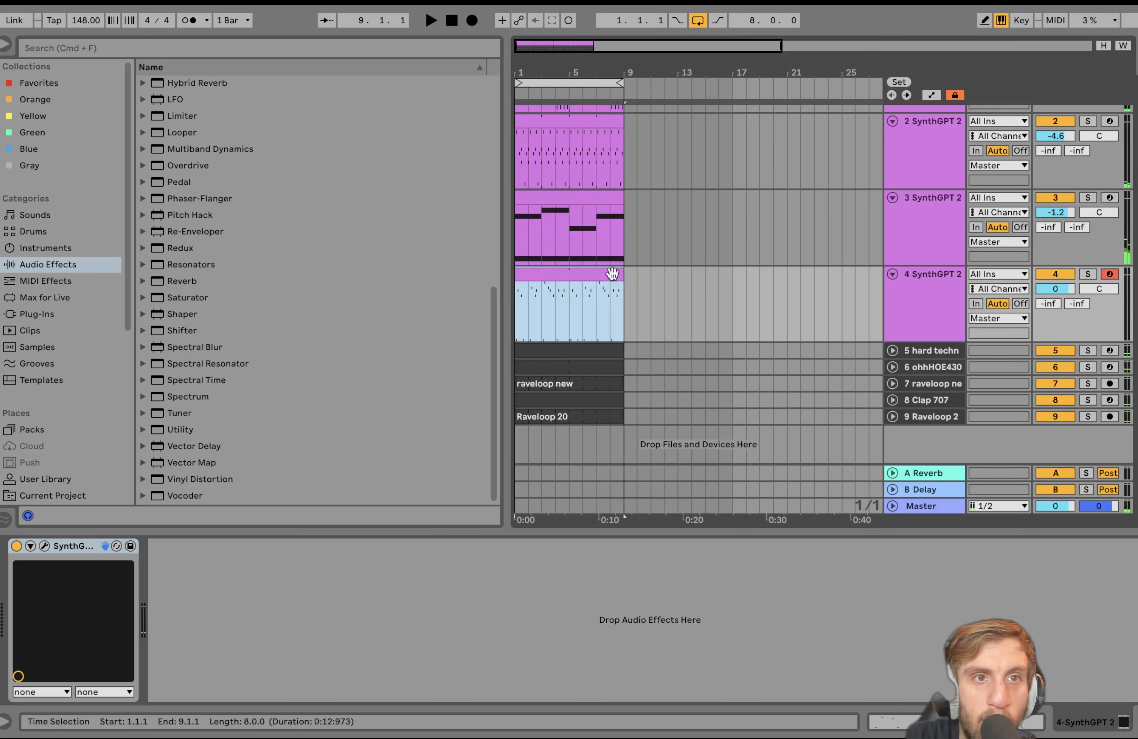
Step: Add an Echo to the lead track with 23% reverb and both delay channels synced to straight notes
{"action": "scroll", "coordinate": [178, 408], "scroll_direction": "up", "scroll_amount": 6}
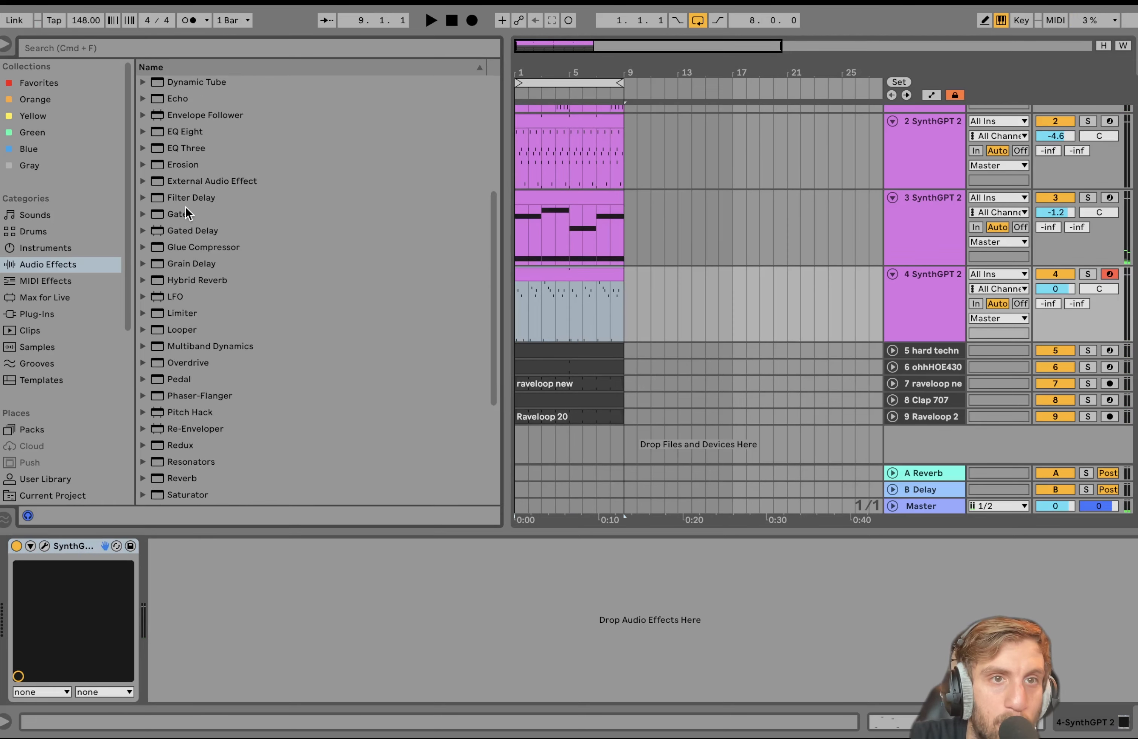
{"action": "double_click", "coordinate": [177, 99]}
{"action": "left_click_drag", "start_coordinate": [522, 577], "coordinate": [522, 572]}
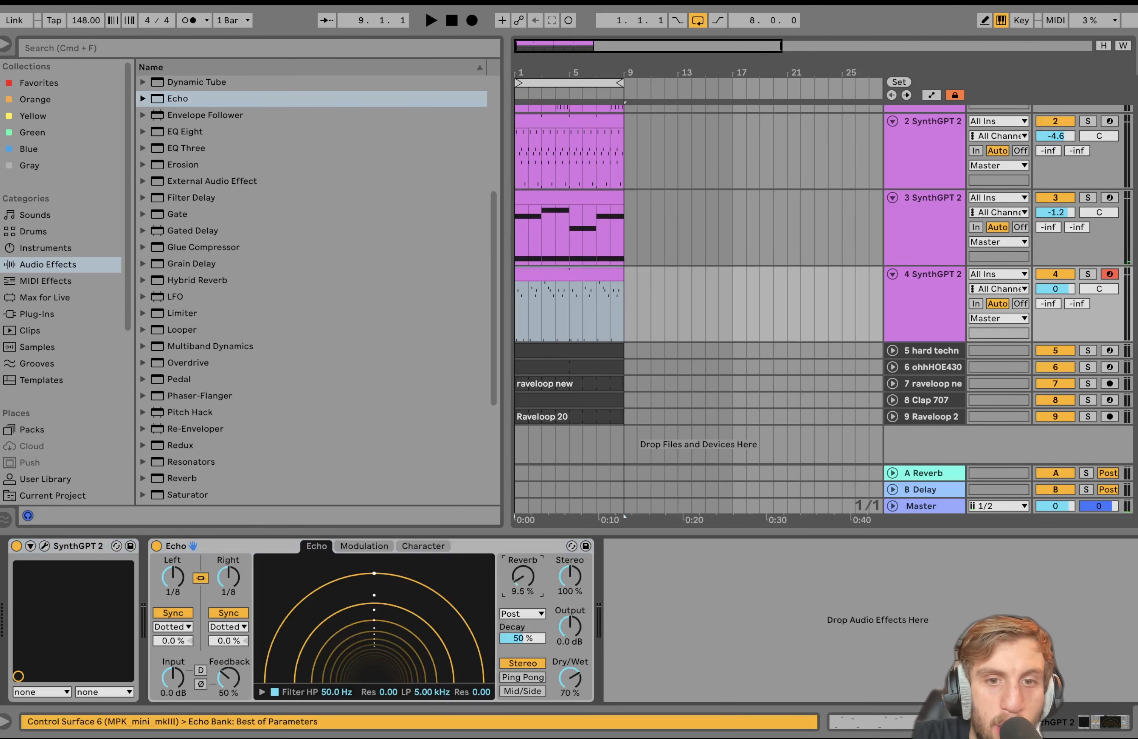
{"action": "left_click", "coordinate": [221, 627]}
{"action": "left_click", "coordinate": [222, 640]}
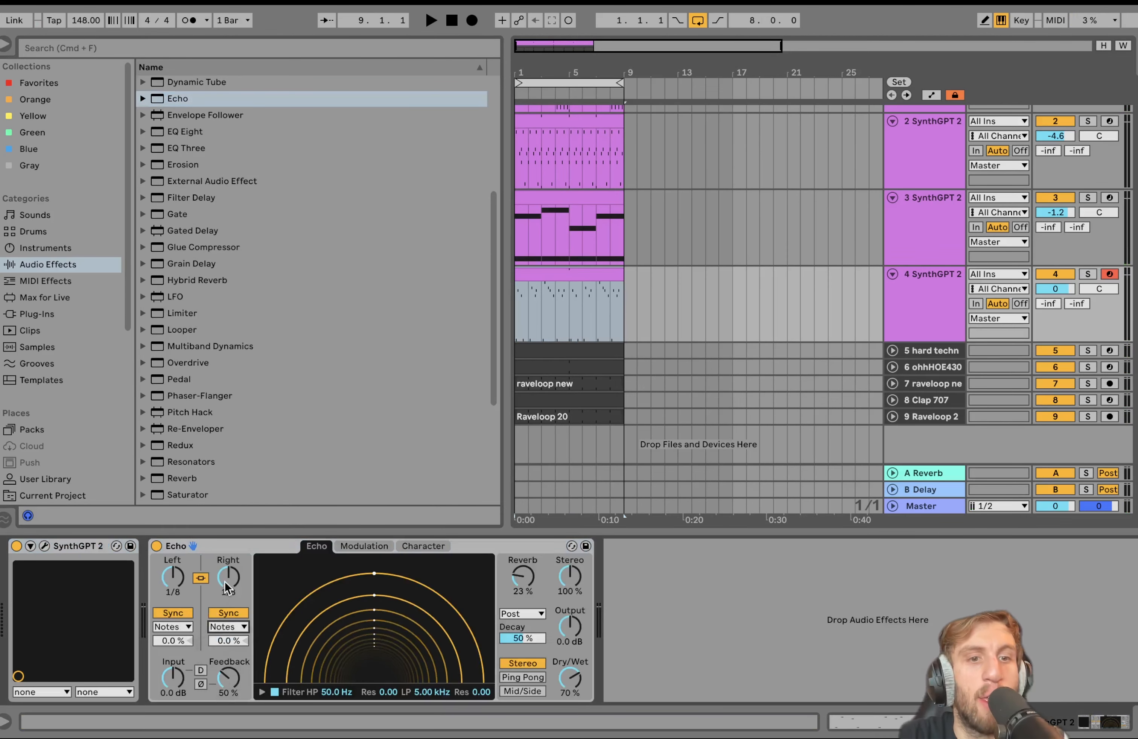
Step: Switch the lead's Echo to Ping Pong, open its low-pass to 20 kHz and set dry/wet to 29% during playback
{"action": "left_click", "coordinate": [522, 677]}
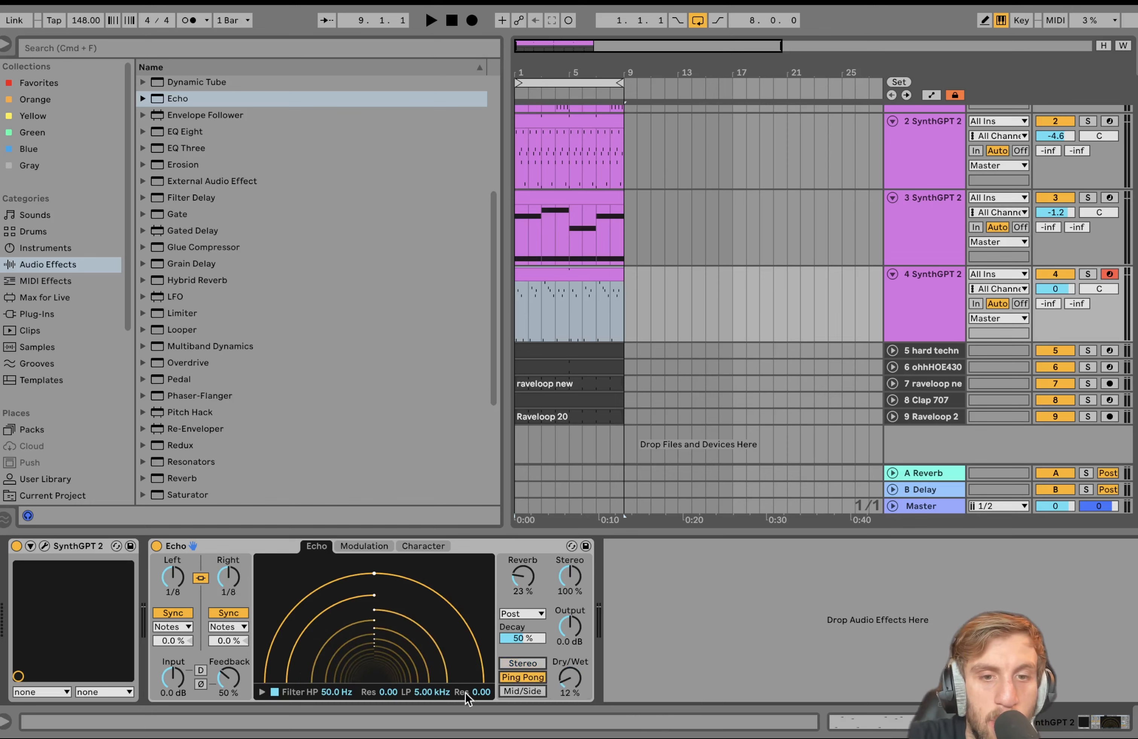
{"action": "key", "text": "space"}
{"action": "left_click_drag", "start_coordinate": [570, 677], "coordinate": [569, 670]}
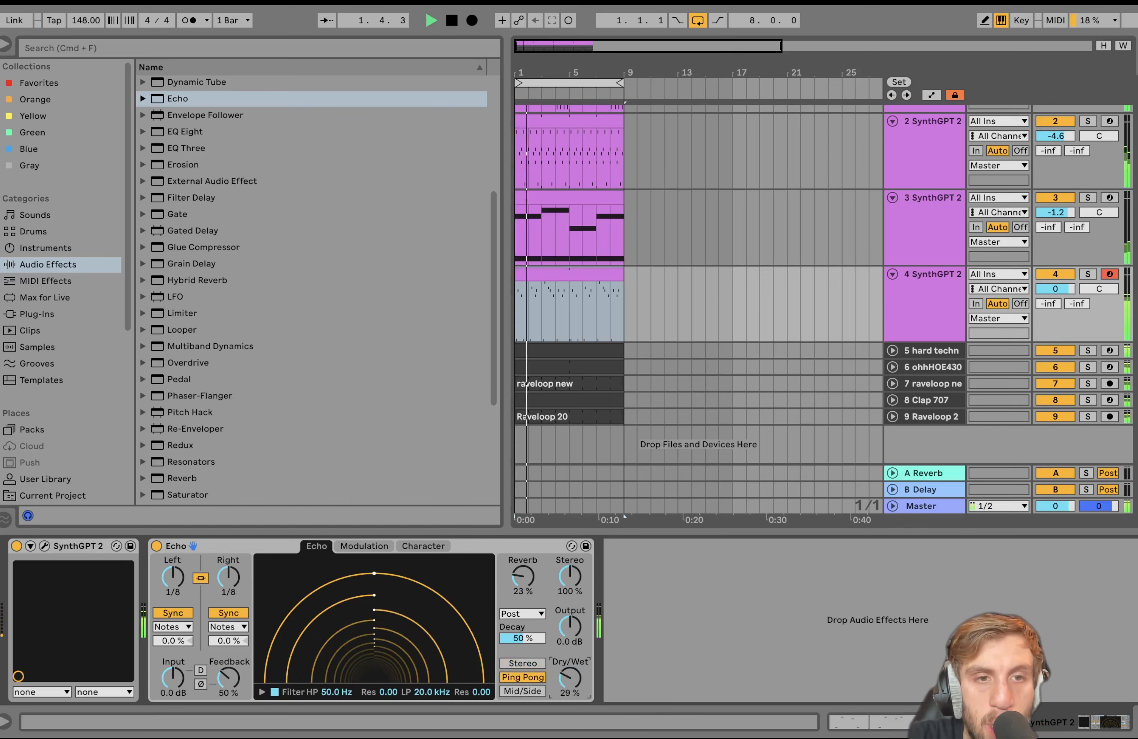
Step: Duplicate the second SynthGPT 2 track and replace the copy's clip with an empty eight-bar MIDI clip
{"action": "scroll", "coordinate": [241, 264], "scroll_direction": "up", "scroll_amount": 5}
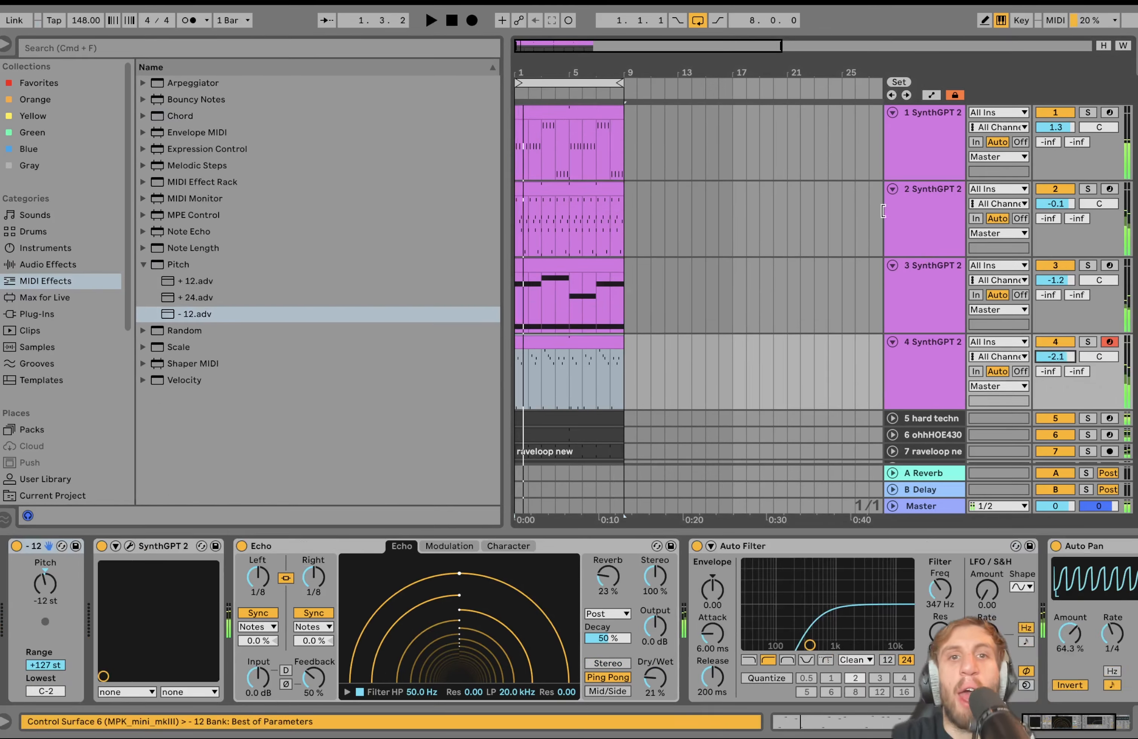
{"action": "left_click", "coordinate": [922, 209]}
{"action": "key", "text": "super+d"}
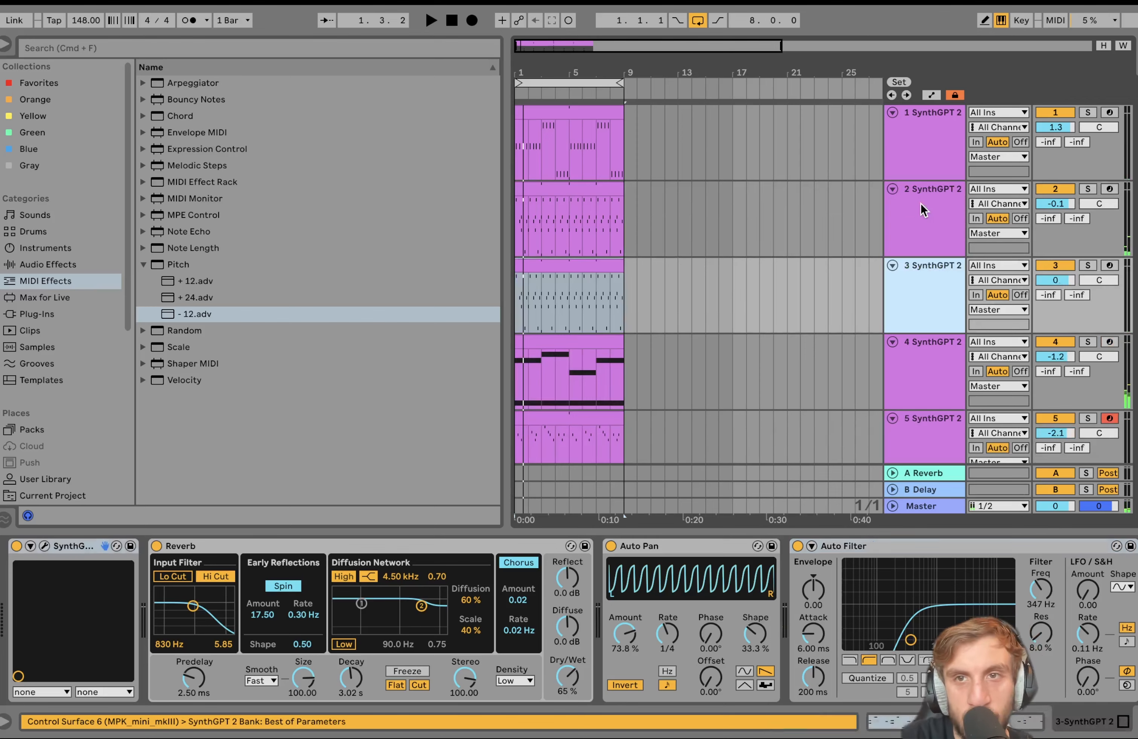
{"action": "left_click", "coordinate": [579, 267]}
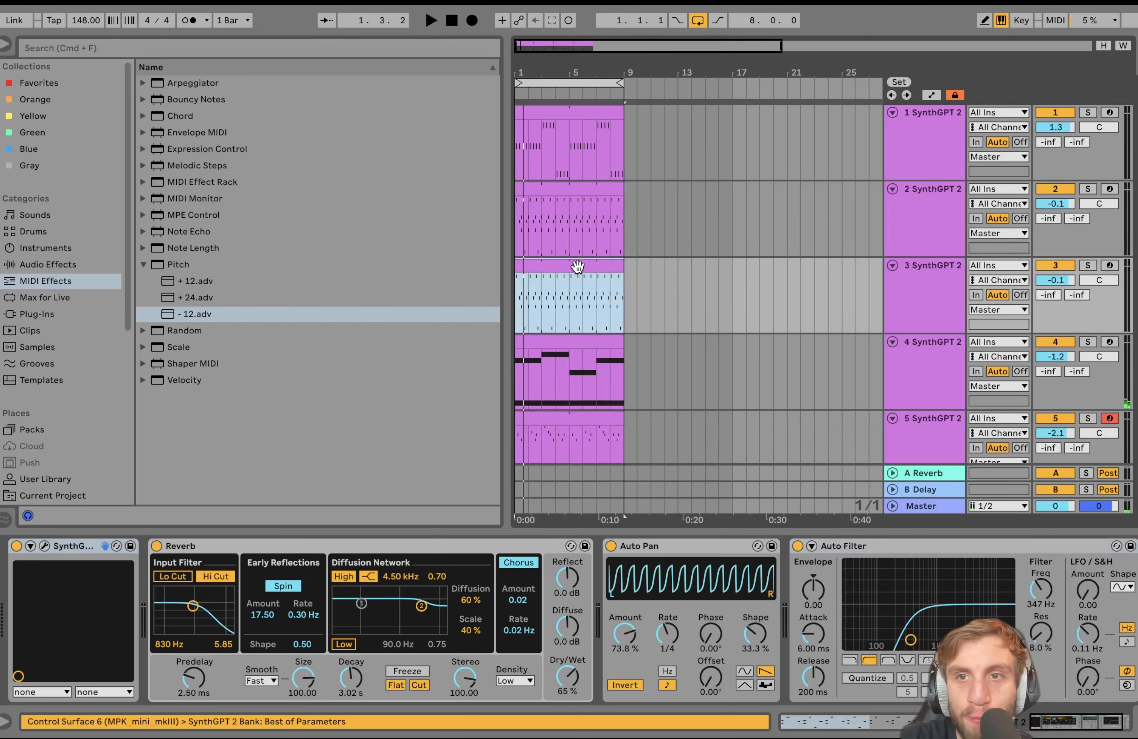
{"action": "left_click_drag", "start_coordinate": [623, 292], "coordinate": [515, 294]}
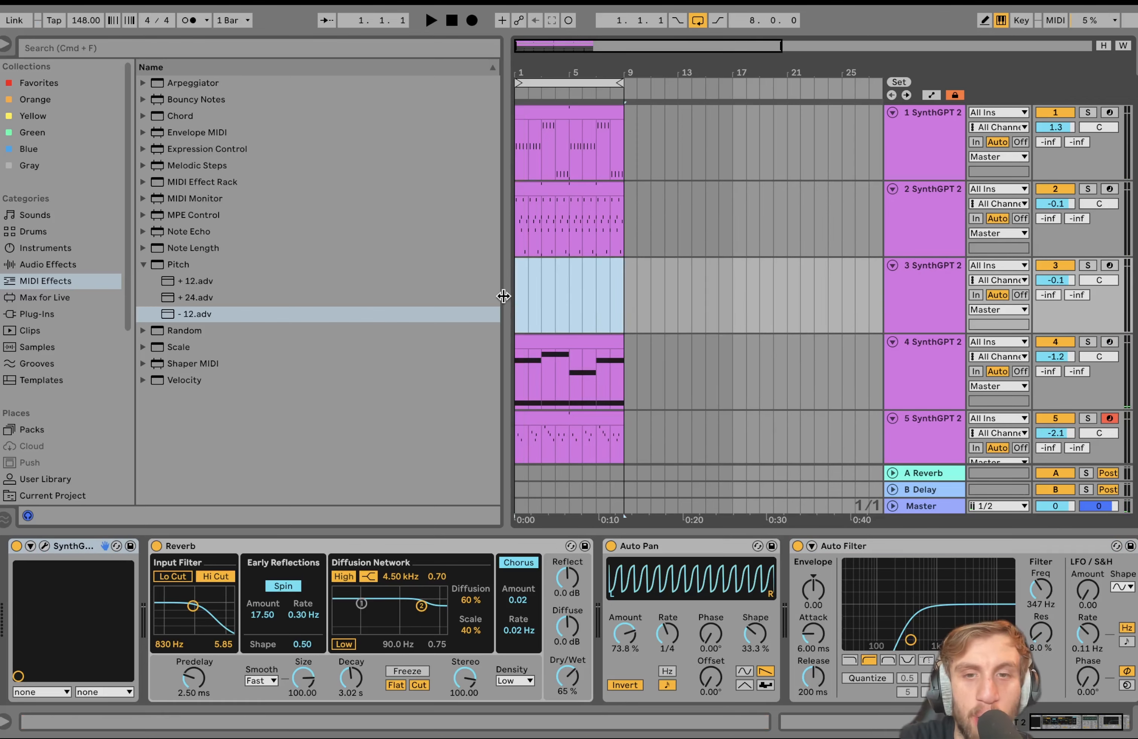
{"action": "key", "text": "super+shift+m"}
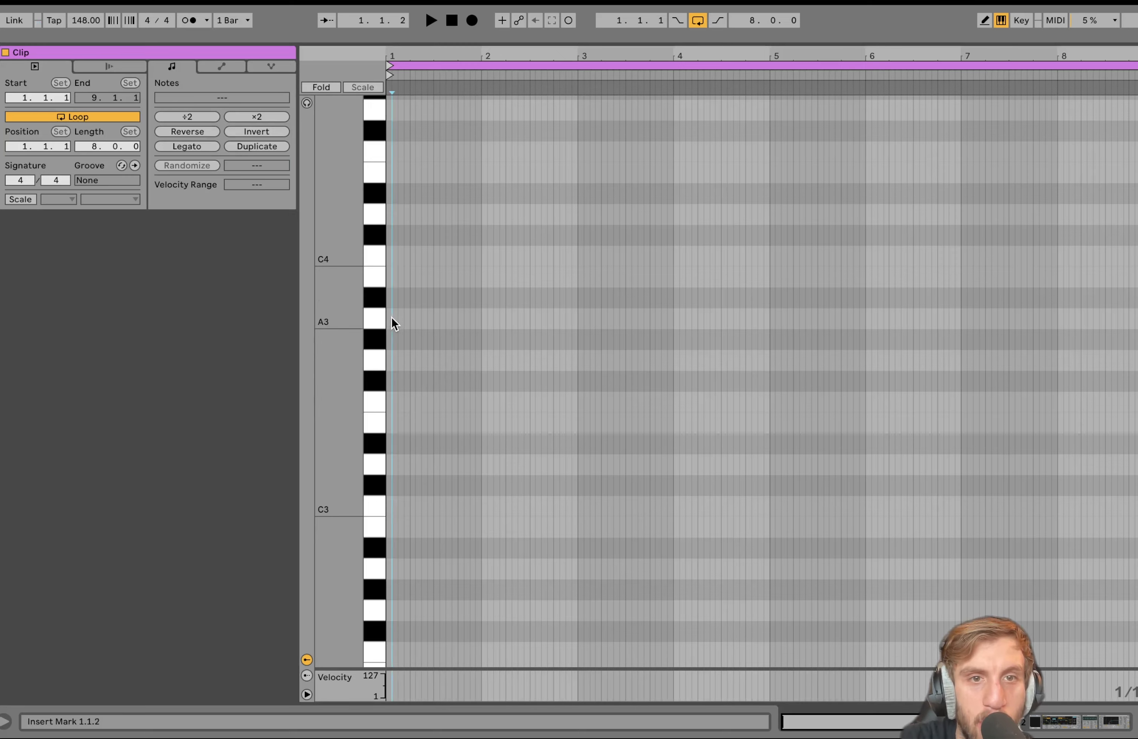
Step: Draw a one-bar A3 note at 1.1.1 and duplicate it into bar 2 as an F3, with the loop playing
{"action": "double_click", "coordinate": [389, 317]}
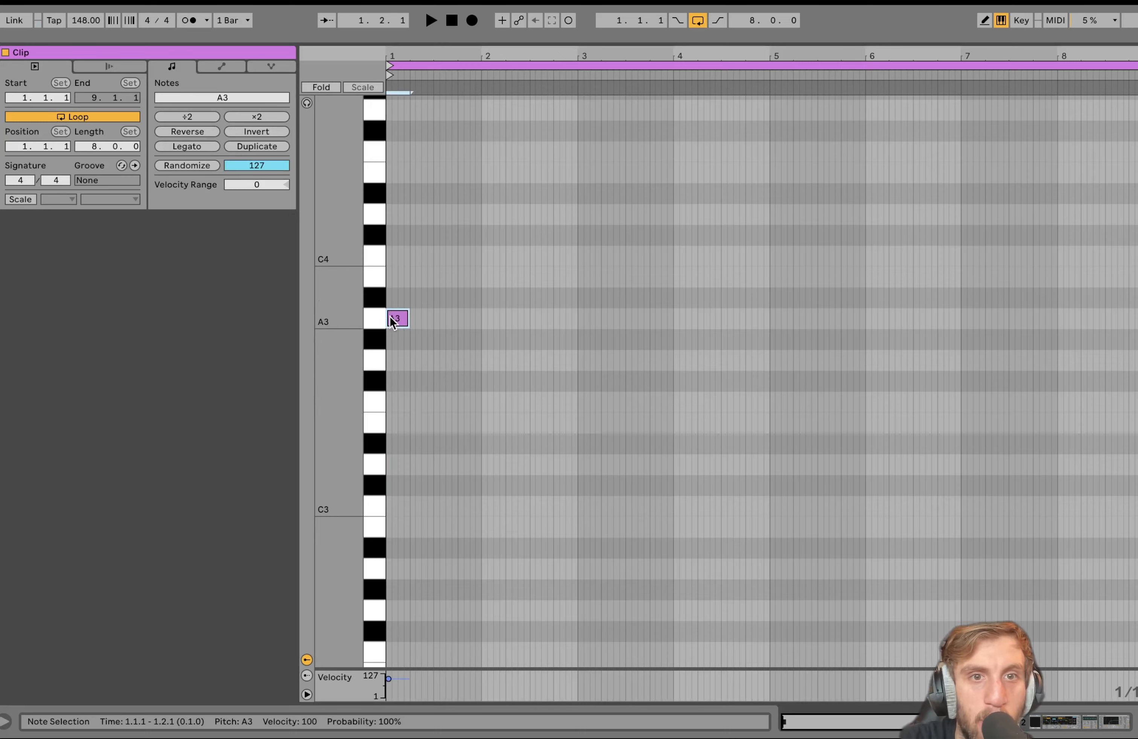
{"action": "key", "text": "space"}
{"action": "left_click_drag", "start_coordinate": [408, 319], "coordinate": [482, 318]}
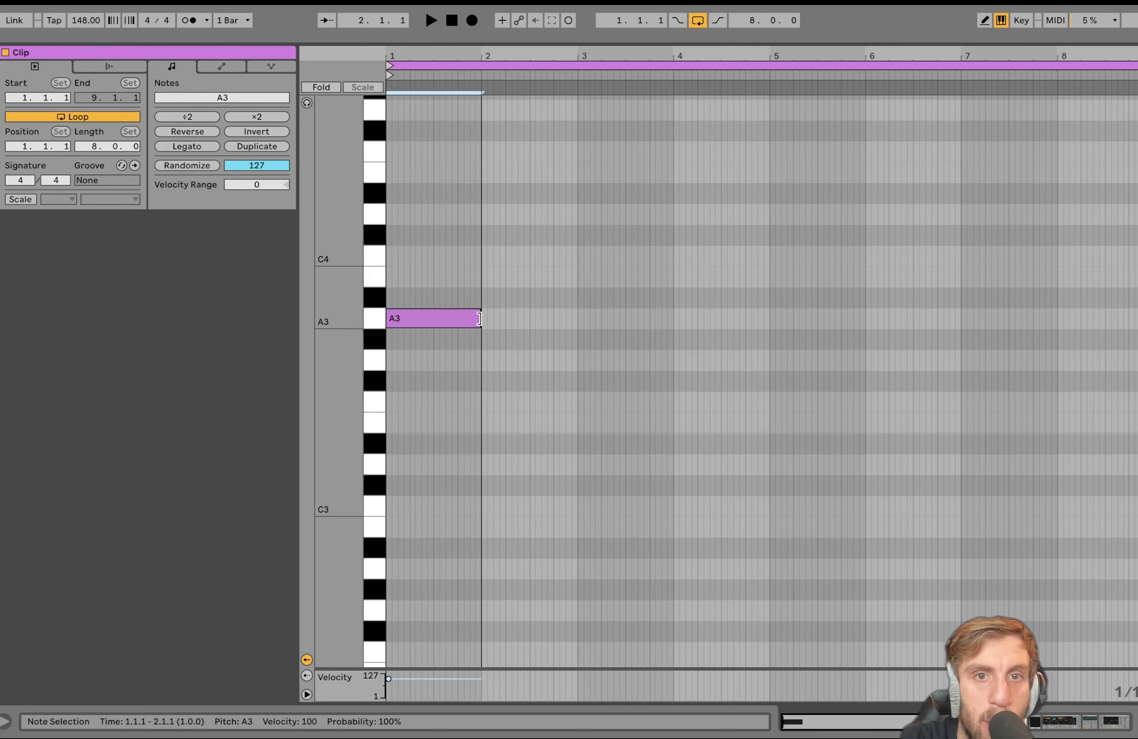
{"action": "key", "text": "super+d"}
{"action": "key", "text": "Down"}
{"action": "key", "text": "Down"}
{"action": "key", "text": "Down"}
{"action": "key", "text": "Down"}
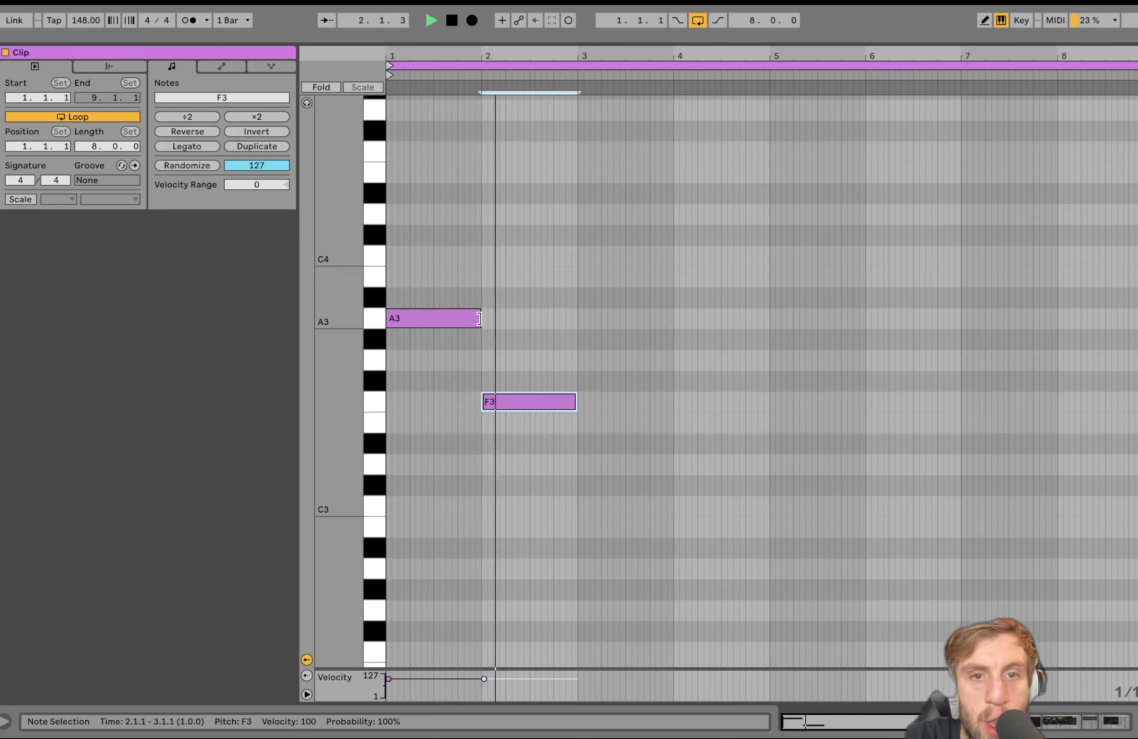
Step: Duplicate the F3 note into bar 3, lower it to E3 and lengthen it by half a bar
{"action": "key", "text": "super+d"}
{"action": "key", "text": "Down"}
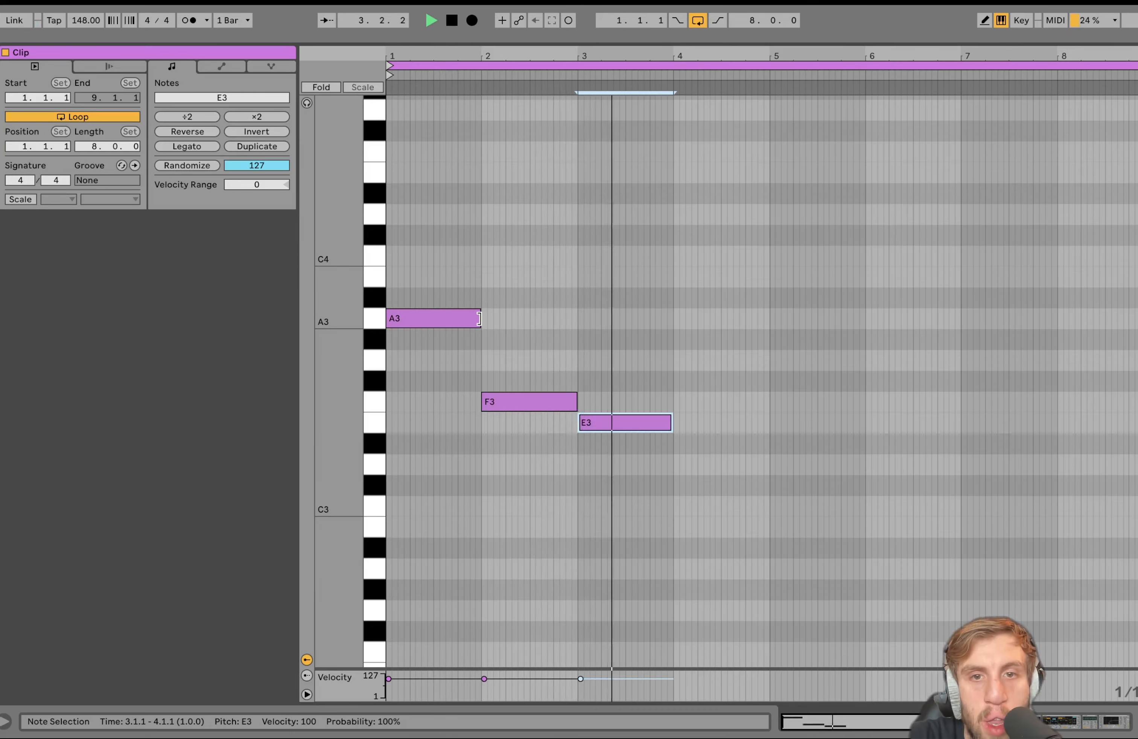
{"action": "key", "text": "shift+Right"}
{"action": "key", "text": "shift+Right"}
{"action": "key", "text": "shift+Right"}
{"action": "key", "text": "shift+Right"}
{"action": "key", "text": "shift+Right"}
{"action": "key", "text": "shift+Right"}
{"action": "key", "text": "shift+Right"}
{"action": "key", "text": "shift+Right"}
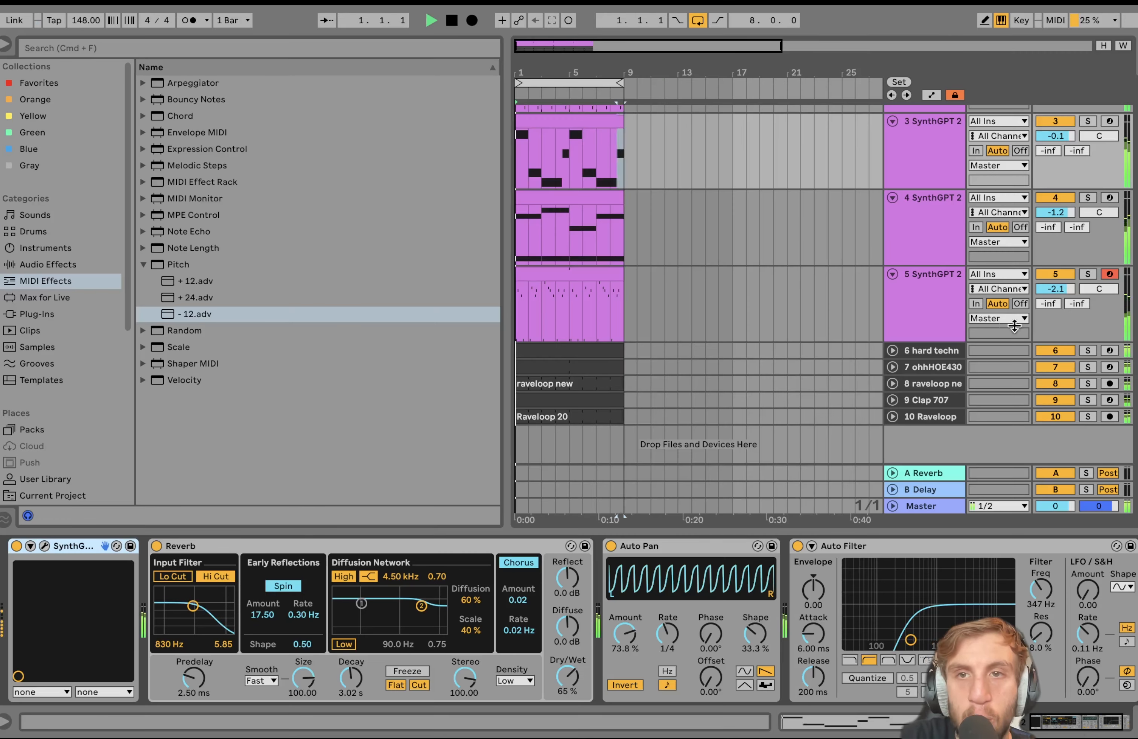
Step: Set the lead track's Echo to 45% dry/wet, 1/4 delay times and a 9.92 kHz low-pass
{"action": "left_click", "coordinate": [1014, 326]}
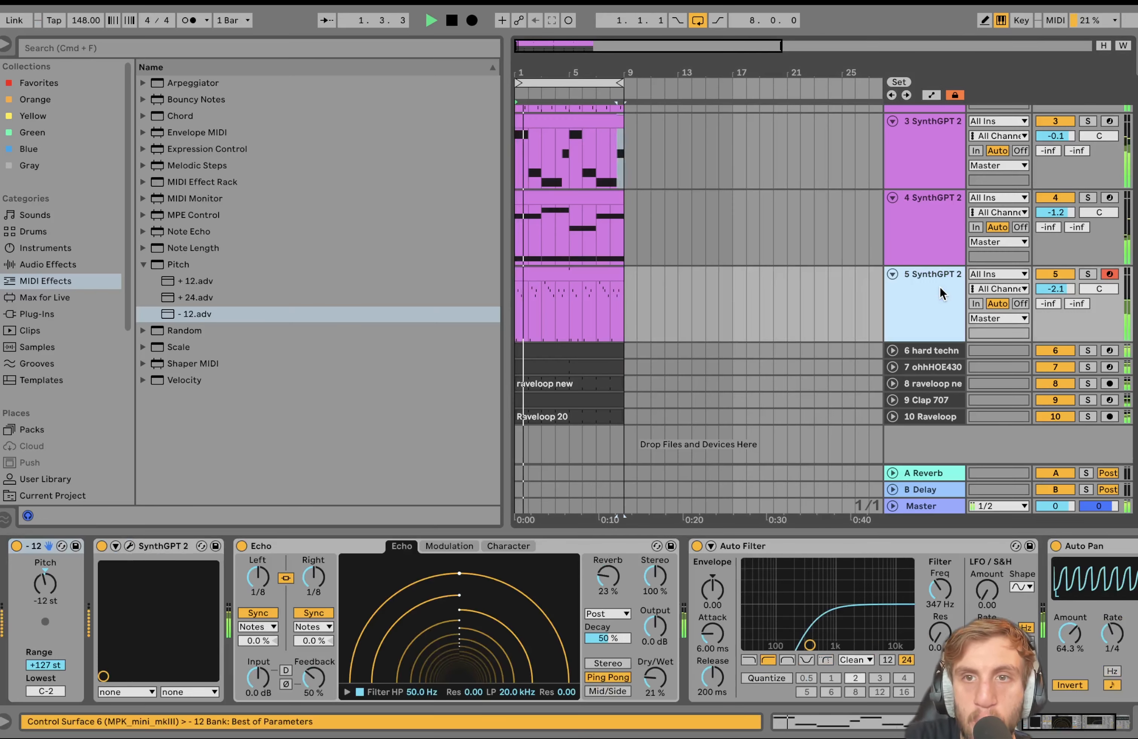
{"action": "left_click_drag", "start_coordinate": [656, 687], "coordinate": [657, 688]}
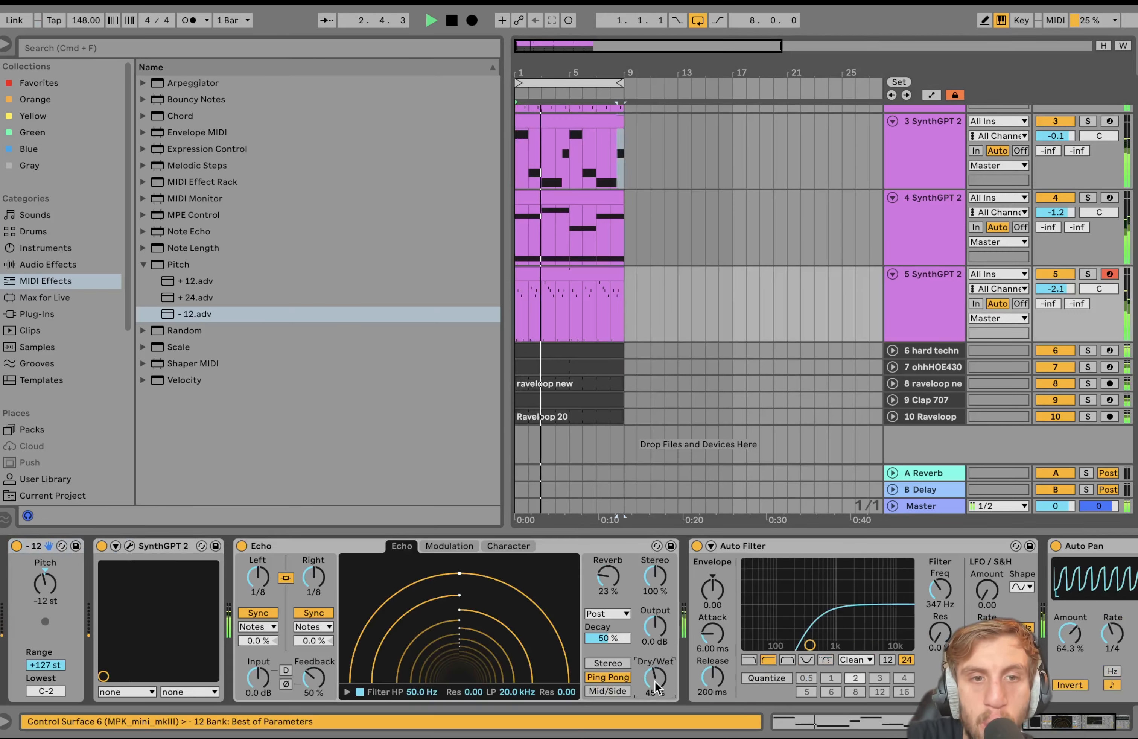
{"action": "left_click_drag", "start_coordinate": [316, 593], "coordinate": [320, 582]}
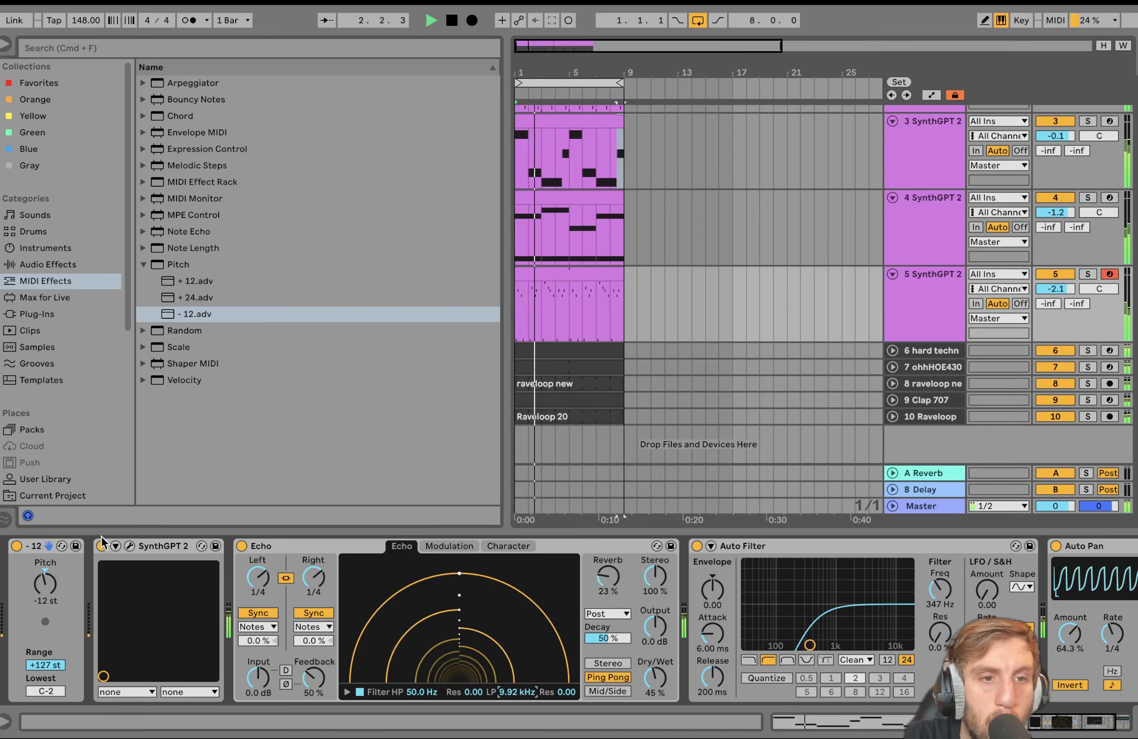
Step: Enable the lead's 24dB low-pass filter in SynthGPT 2 with full resonance and the cutoff just below halfway
{"action": "left_click", "coordinate": [129, 547]}
{"action": "left_click", "coordinate": [98, 268]}
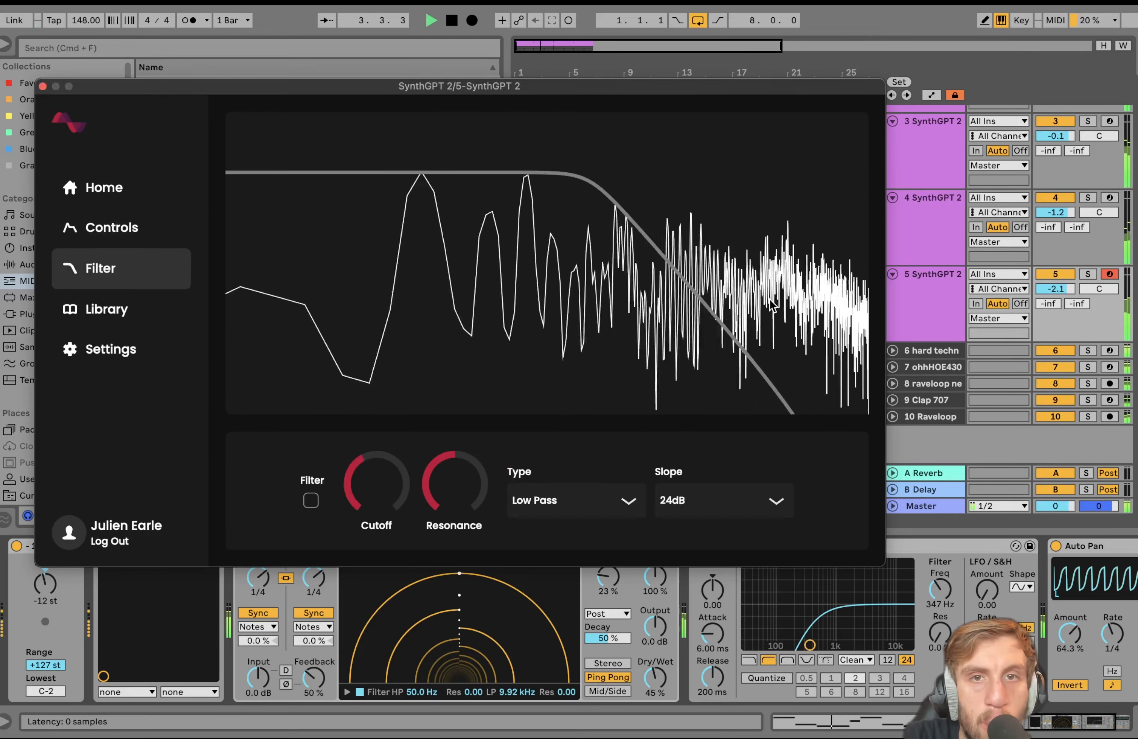
{"action": "left_click_drag", "start_coordinate": [376, 480], "coordinate": [376, 524]}
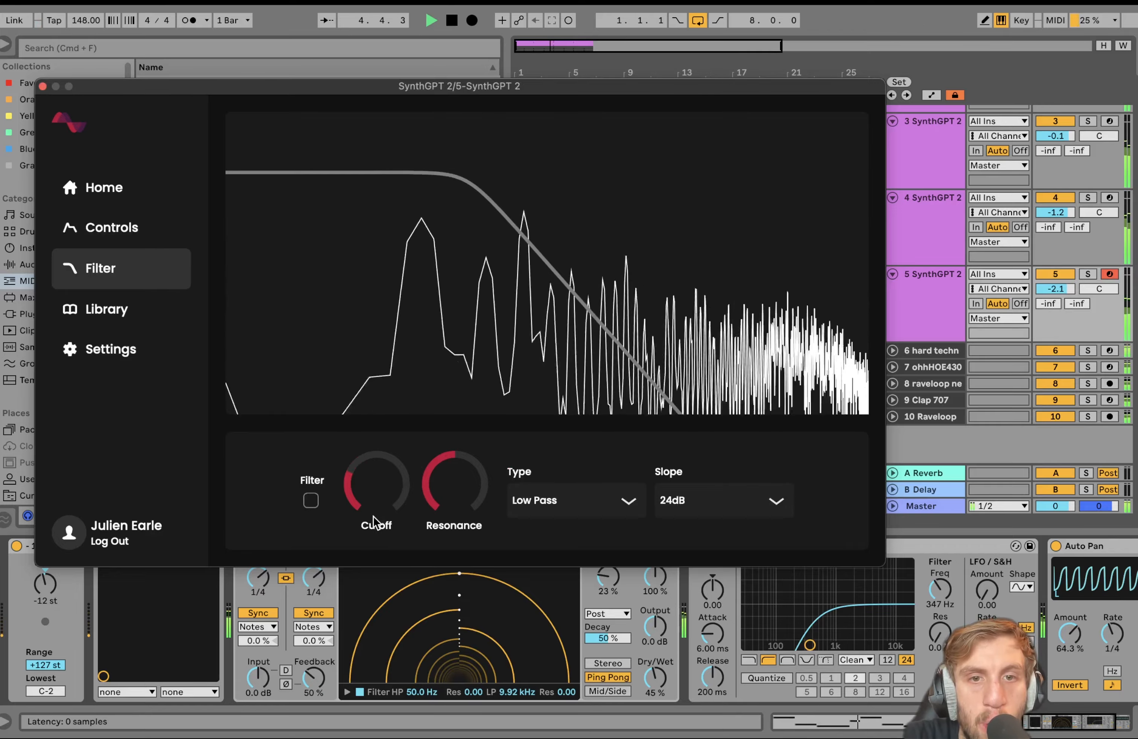
{"action": "left_click_drag", "start_coordinate": [454, 482], "coordinate": [432, 445]}
{"action": "left_click", "coordinate": [311, 500]}
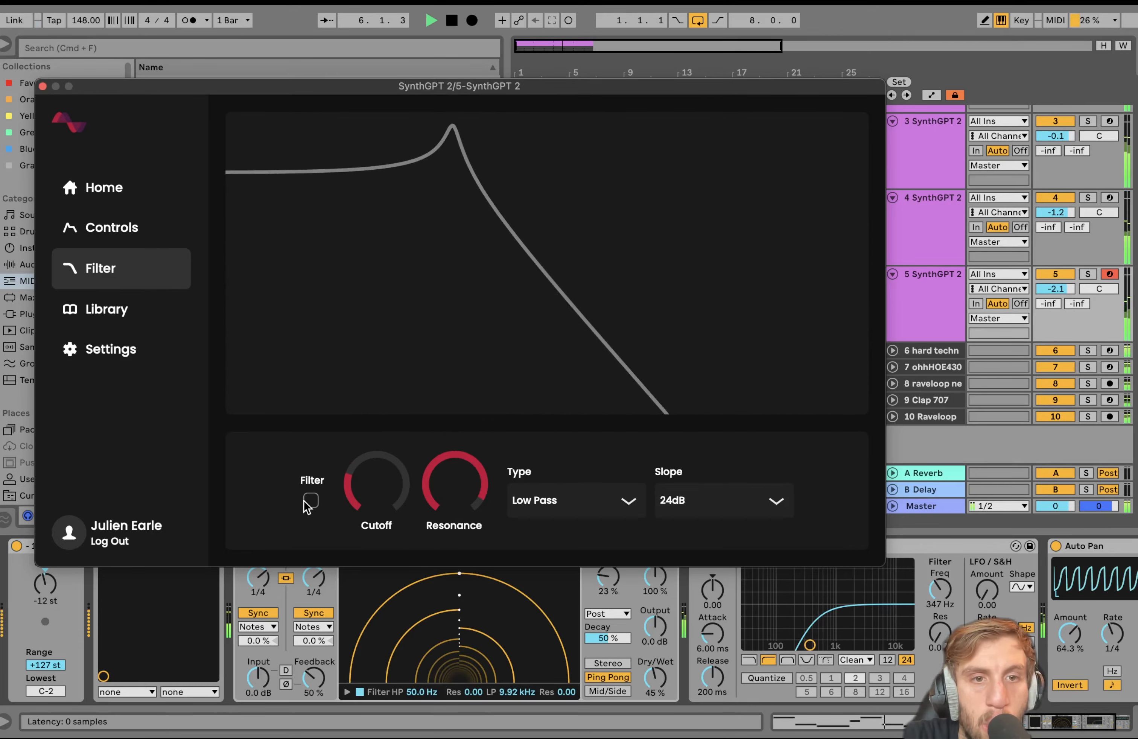
{"action": "left_click_drag", "start_coordinate": [367, 505], "coordinate": [368, 455]}
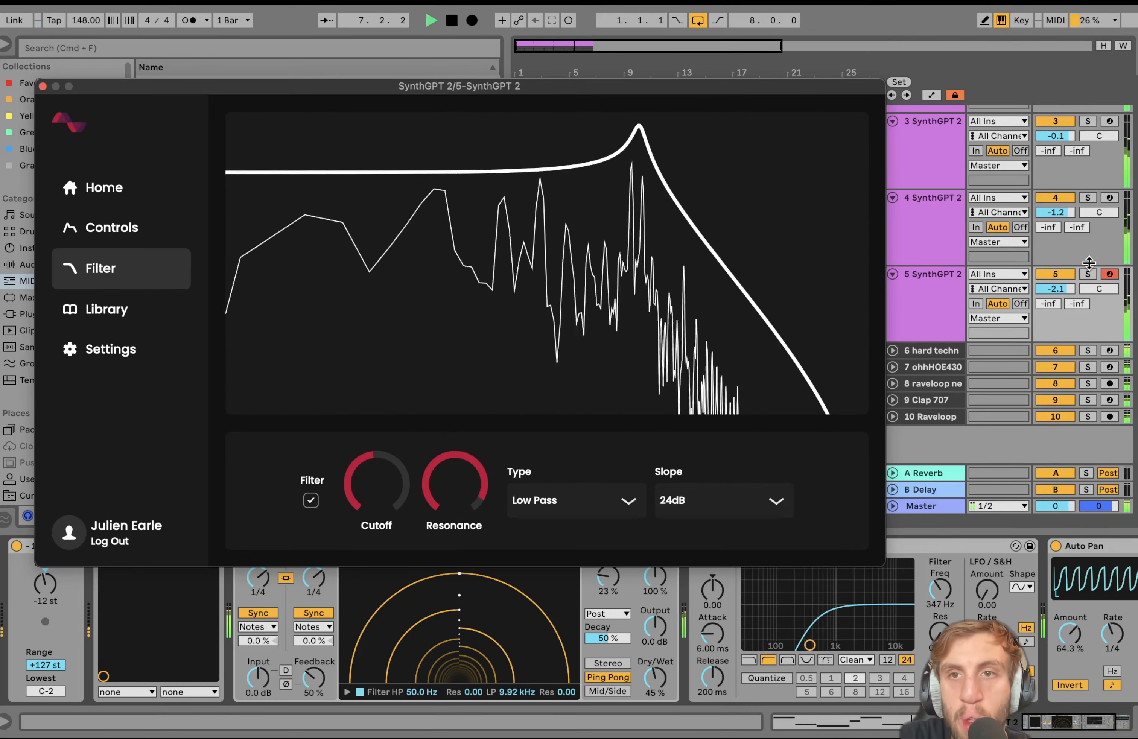
Step: Lower the lead track's volume to -3.2 dB and close the SynthGPT 2 window
{"action": "left_click_drag", "start_coordinate": [1056, 288], "coordinate": [1055, 296]}
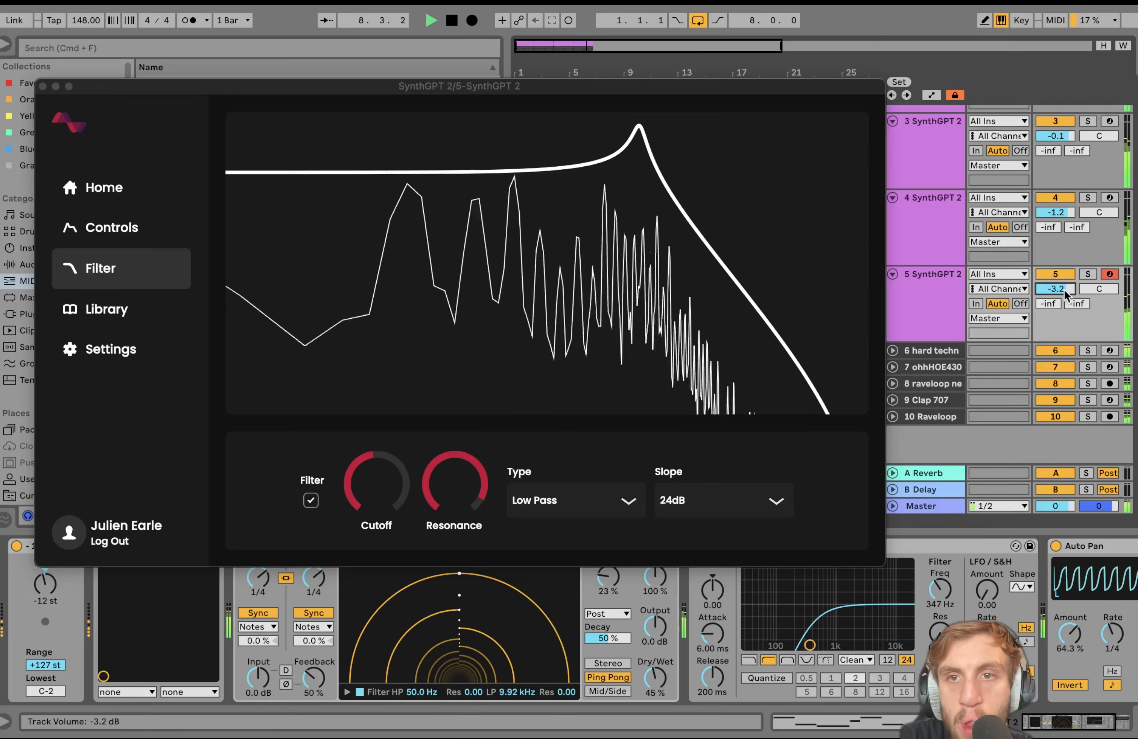
{"action": "left_click", "coordinate": [927, 298]}
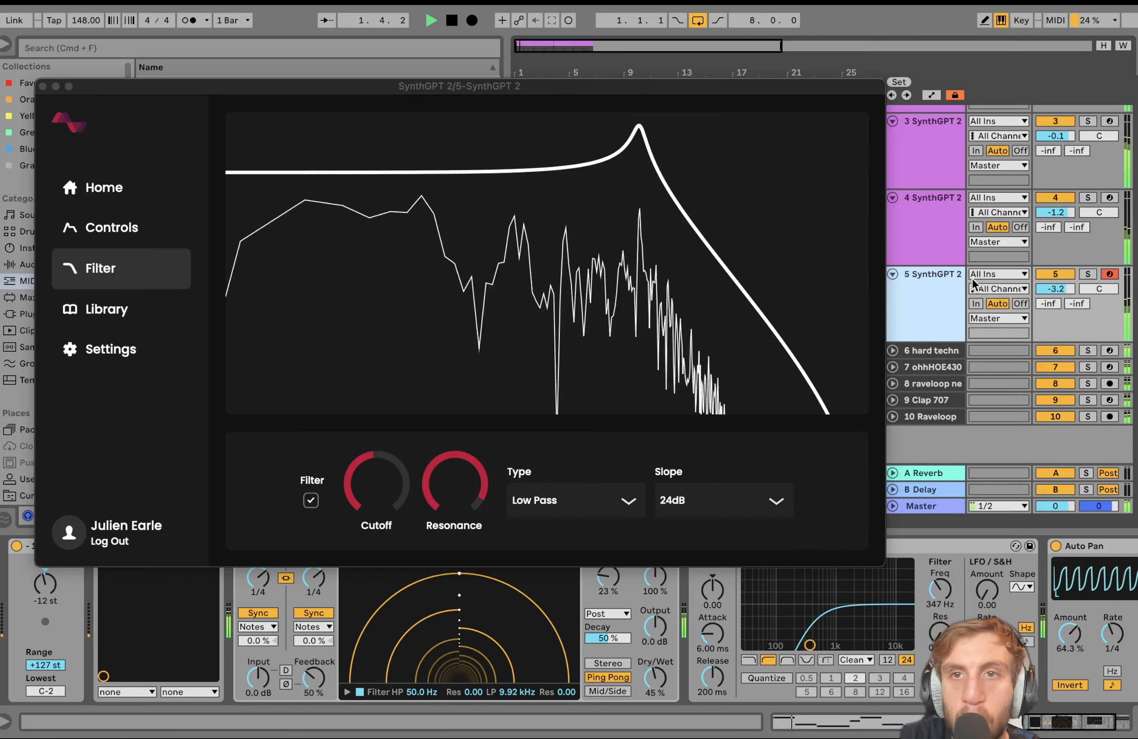
{"action": "scroll", "coordinate": [1089, 279], "scroll_direction": "up", "scroll_amount": 5}
{"action": "left_click", "coordinate": [43, 86]}
Step: Lower the first SynthGPT 2 track's volume to 0.6 dB while the loop plays, and stop playback
{"action": "scroll", "coordinate": [911, 298], "scroll_direction": "down", "scroll_amount": 5}
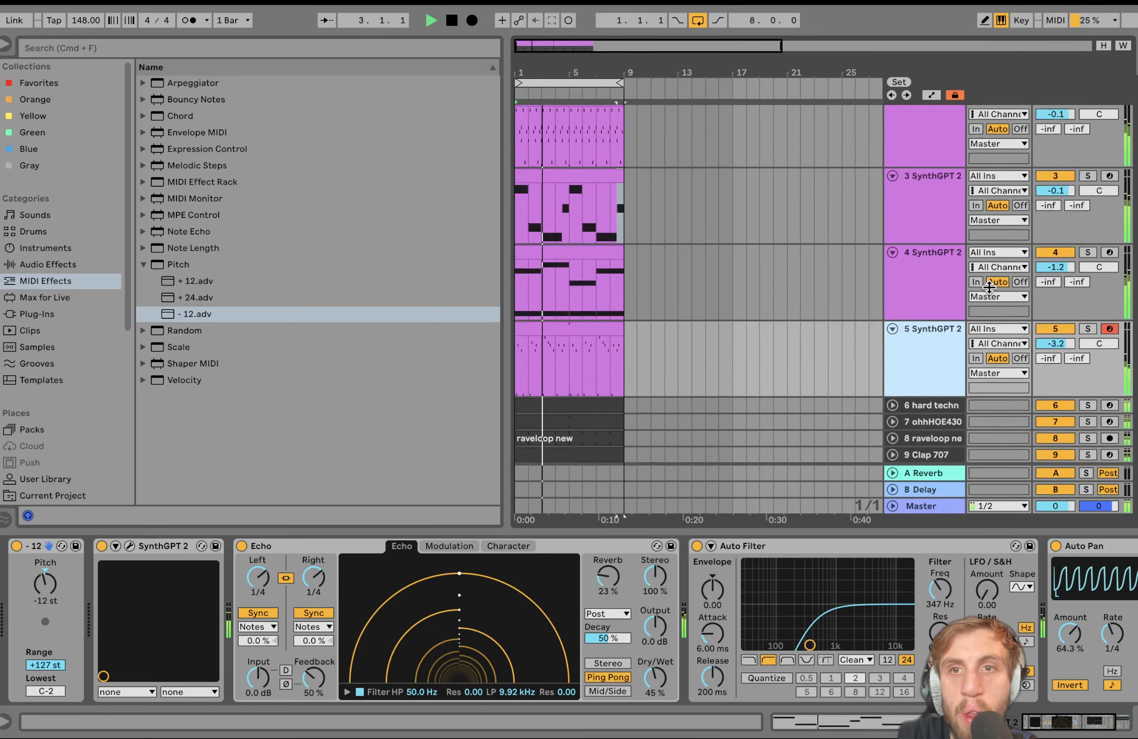
{"action": "scroll", "coordinate": [871, 307], "scroll_direction": "up", "scroll_amount": 5}
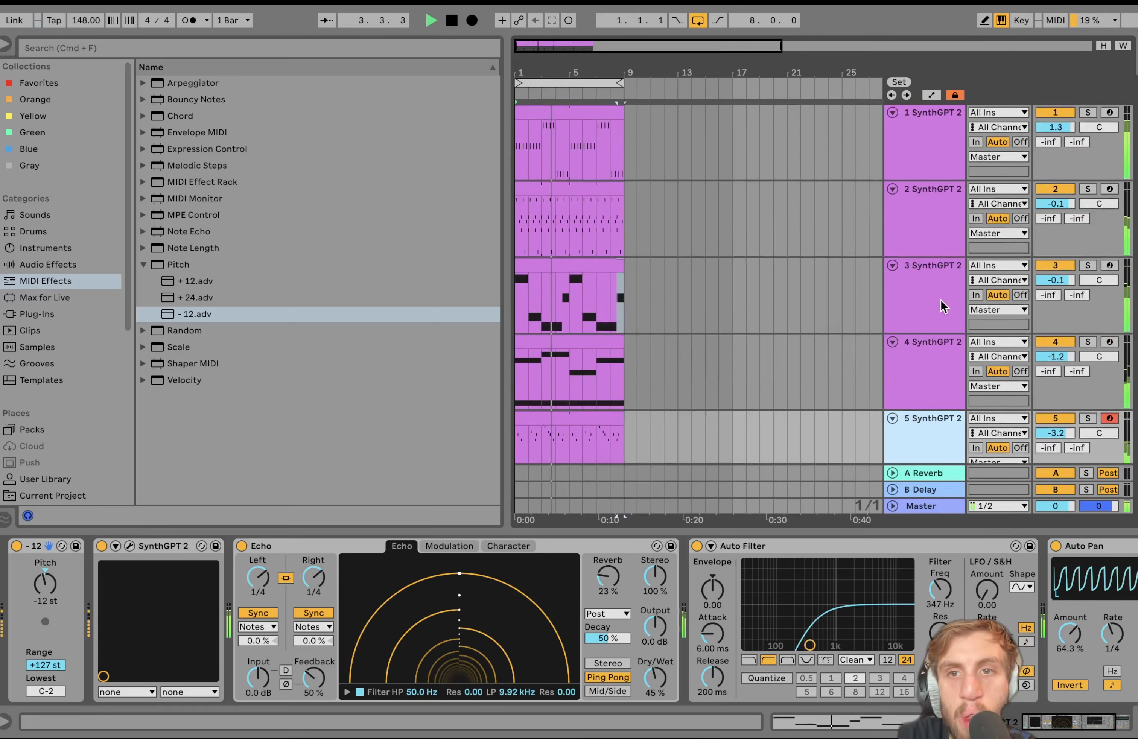
{"action": "left_click", "coordinate": [906, 172]}
{"action": "left_click", "coordinate": [904, 312]}
{"action": "key", "text": "space"}
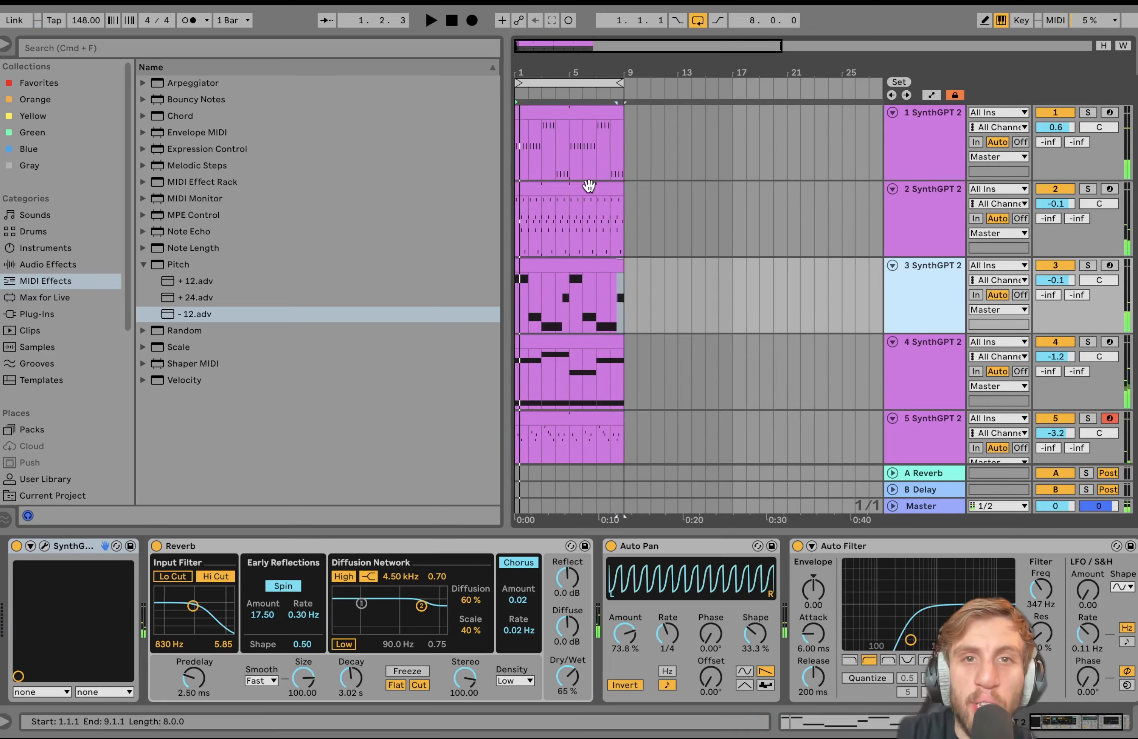
{"action": "left_click", "coordinate": [576, 191]}
{"action": "scroll", "coordinate": [530, 268], "scroll_direction": "down", "scroll_amount": 3}
{"action": "key", "text": "z"}
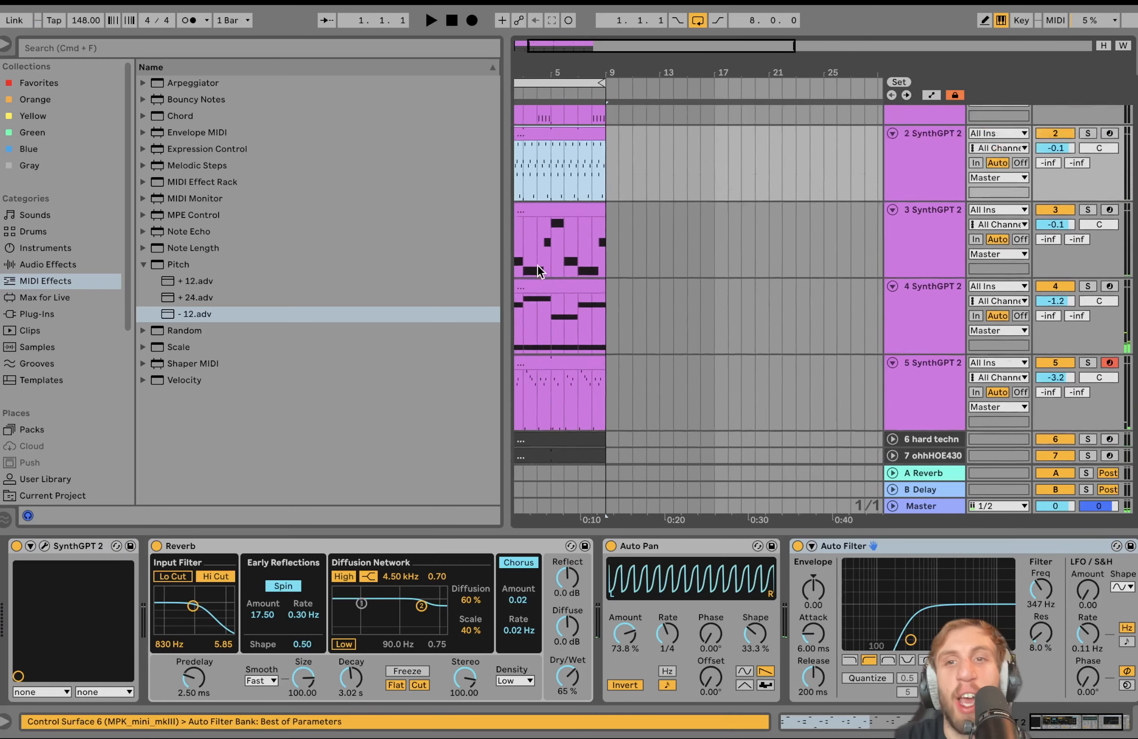
{"action": "key", "text": "x"}
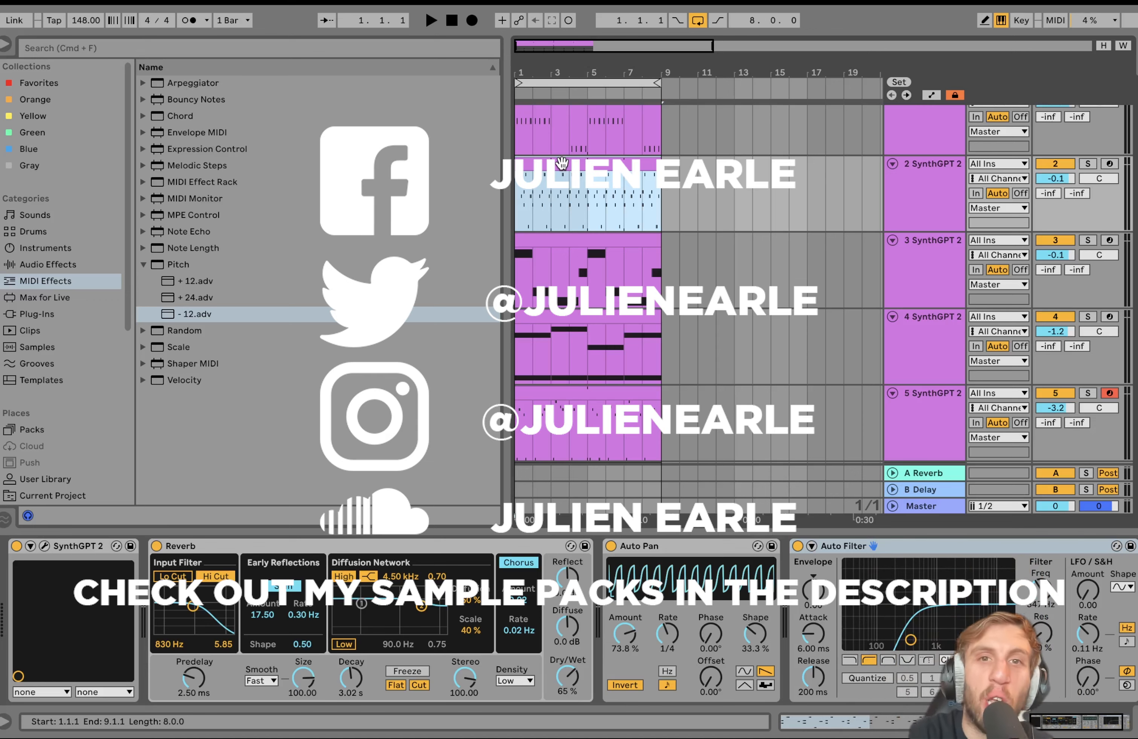
{"action": "scroll", "coordinate": [562, 162], "scroll_direction": "up", "scroll_amount": 2}
{"action": "left_click", "coordinate": [565, 106]}
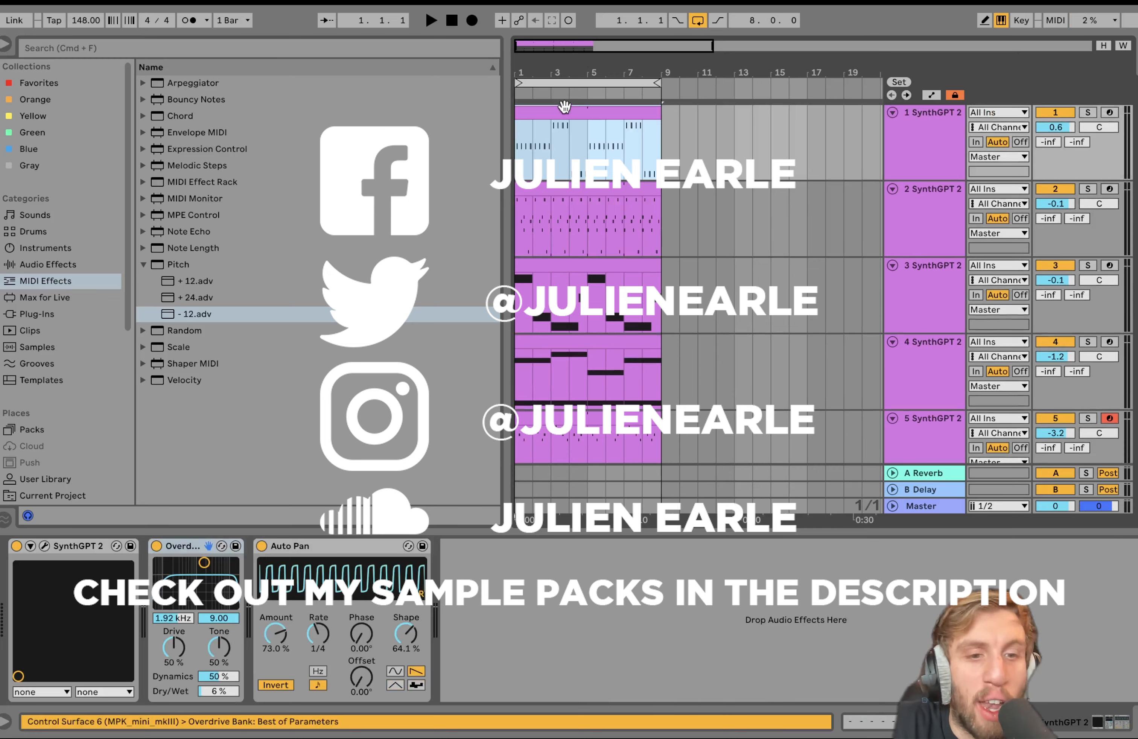
{"action": "scroll", "coordinate": [579, 265], "scroll_direction": "down", "scroll_amount": 5}
{"action": "scroll", "coordinate": [578, 265], "scroll_direction": "up", "scroll_amount": 5}
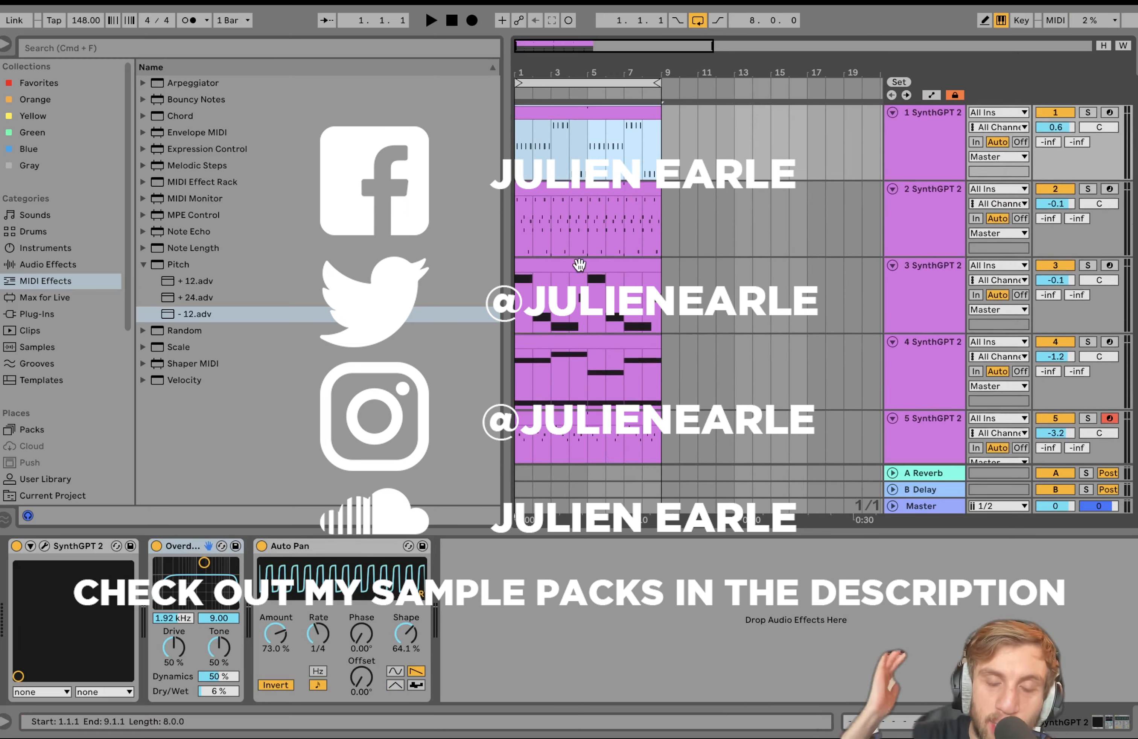
{"action": "key", "text": "z"}
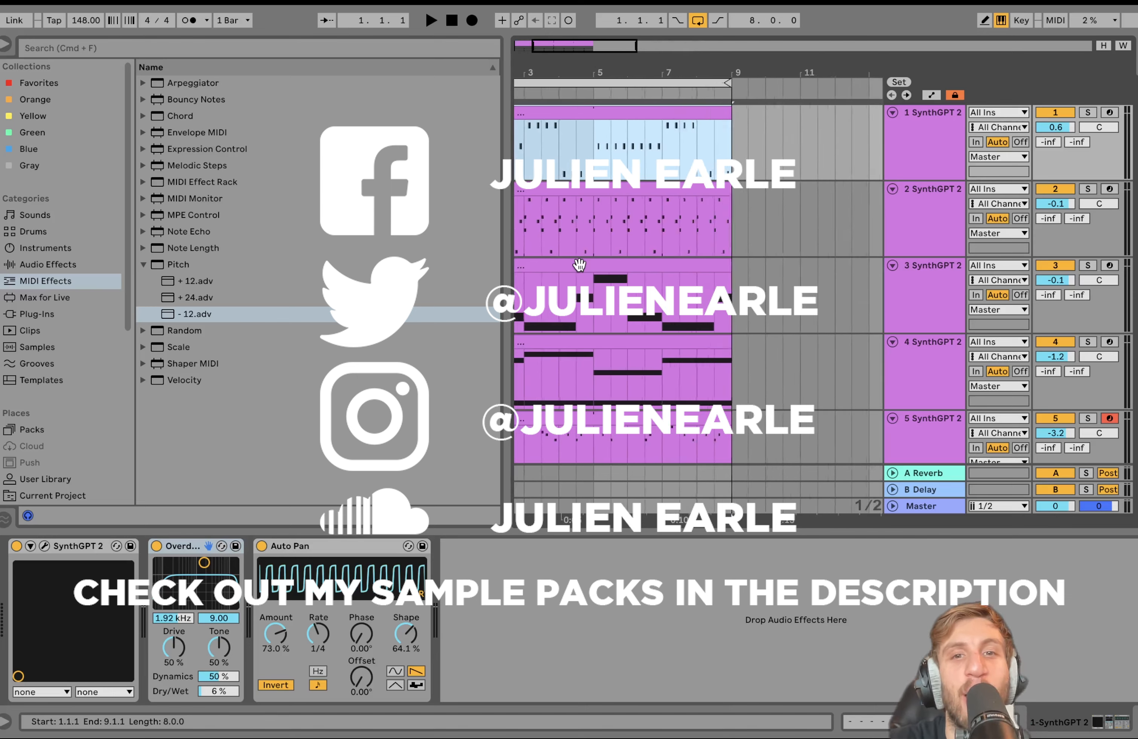